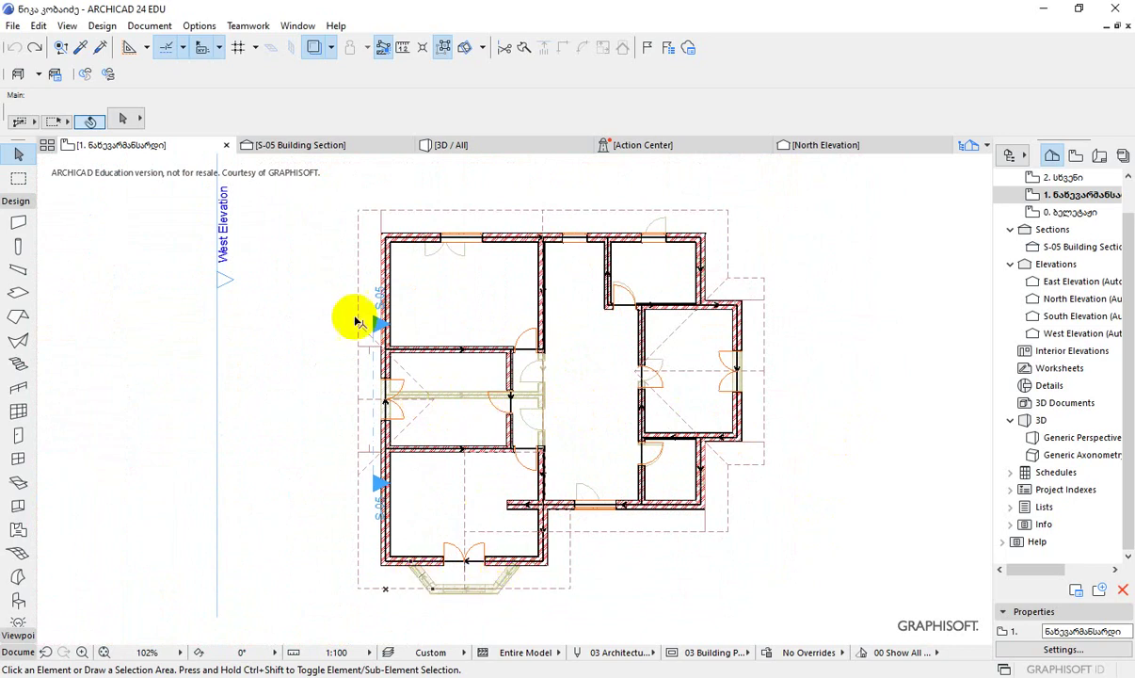
# Turn off the trace reference and permanently delete the S-05 building section from the project.
pyautogui.click(314, 49)
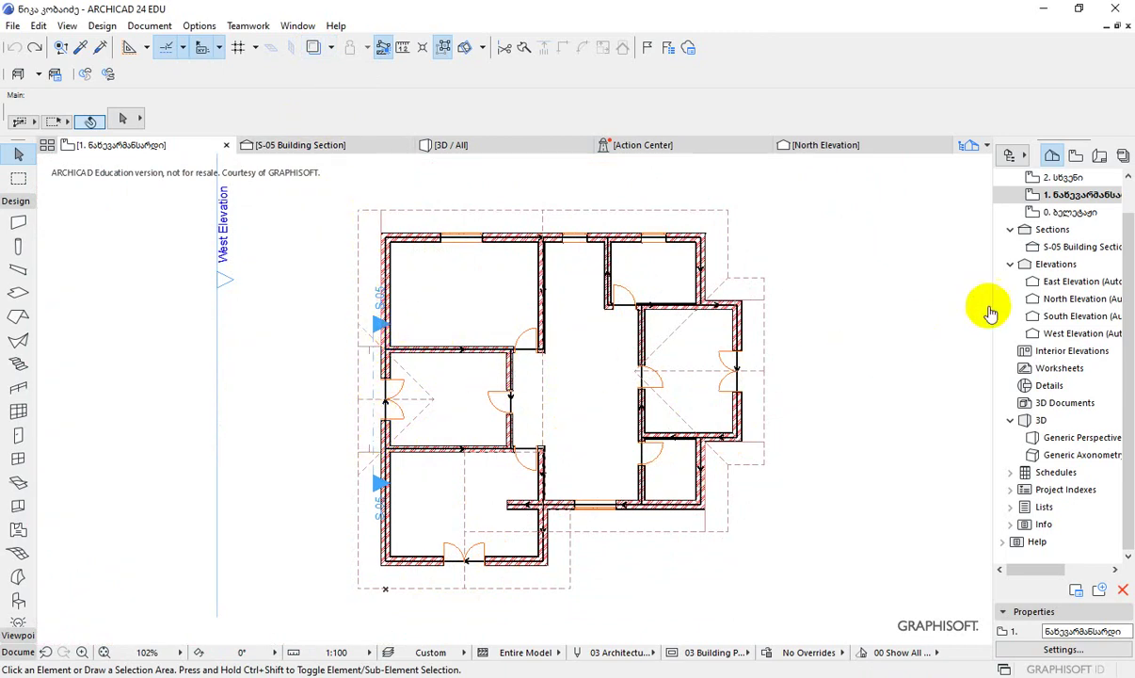
pyautogui.click(1046, 245)
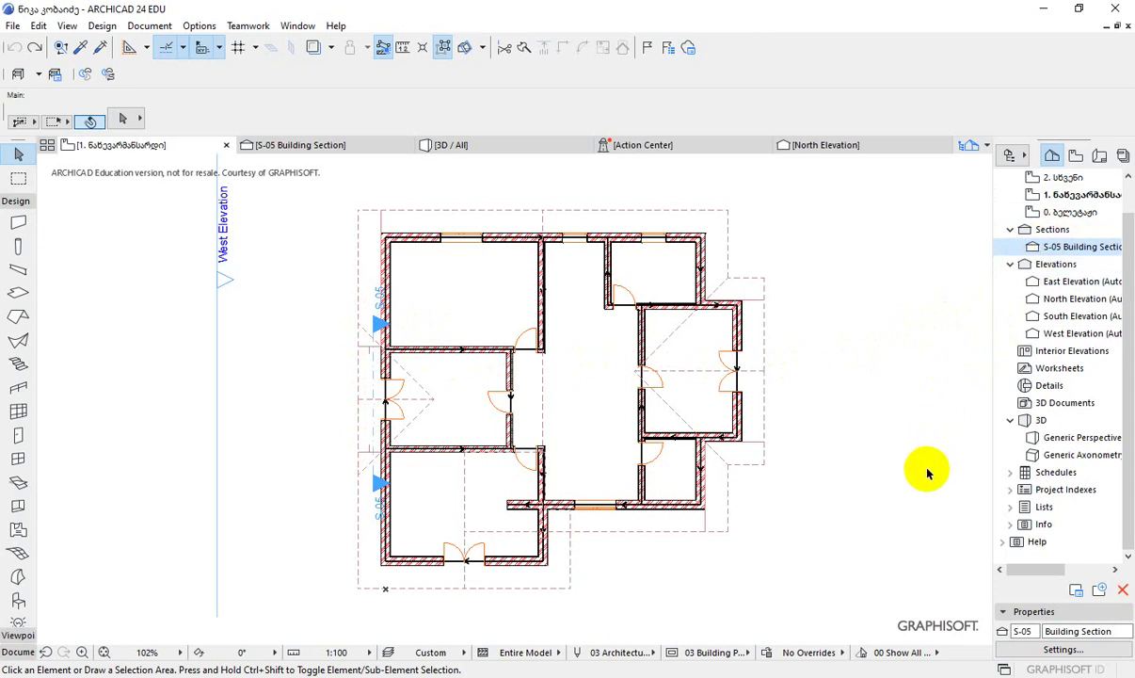
pyautogui.click(1123, 591)
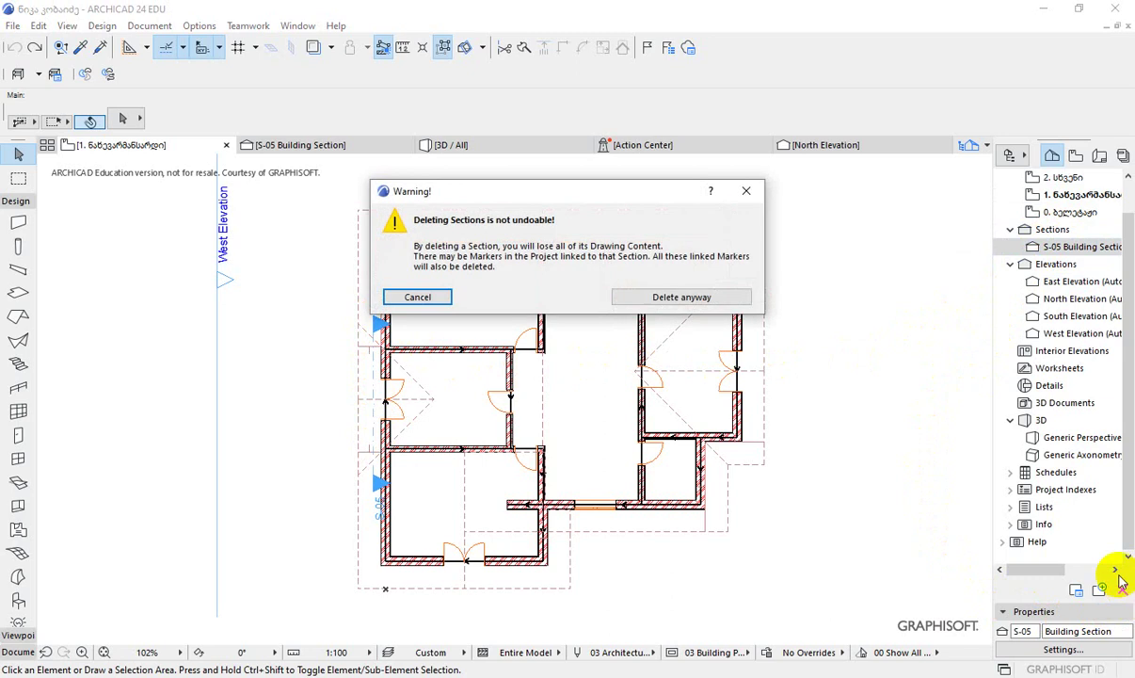
pyautogui.click(690, 298)
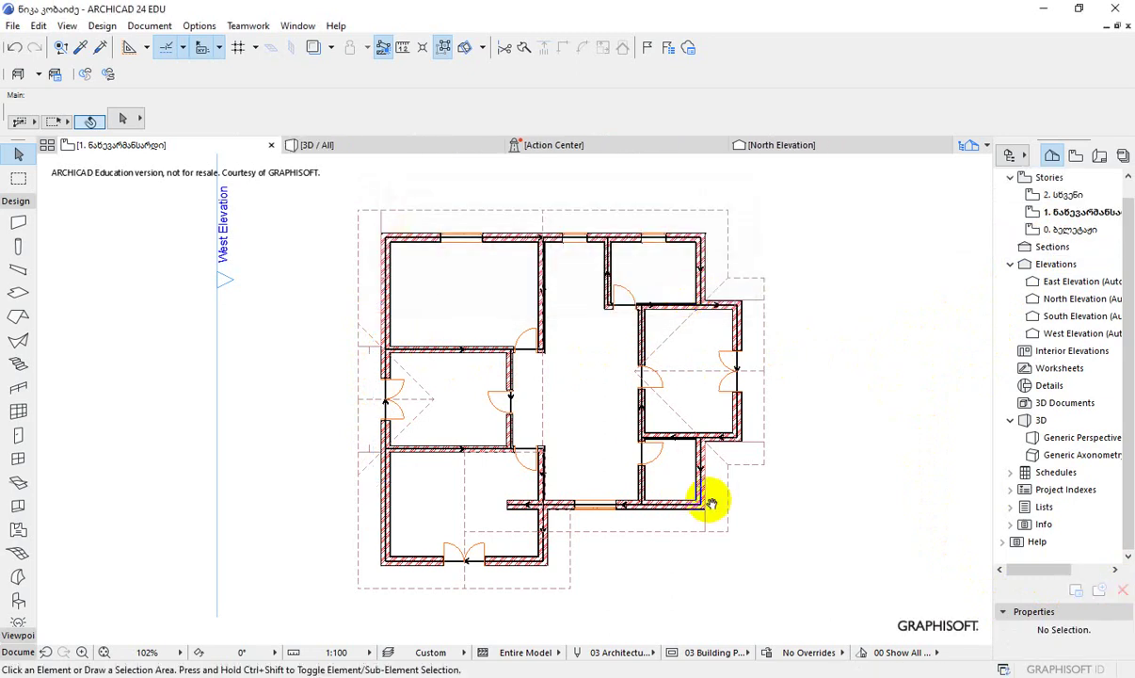
# Open the 0. ბელეტაჟი floor plan and examine the finish layers of the walls around the small room beside the entrance.
pyautogui.moveTo(711, 504); pyautogui.dragTo(690, 496, button='middle')
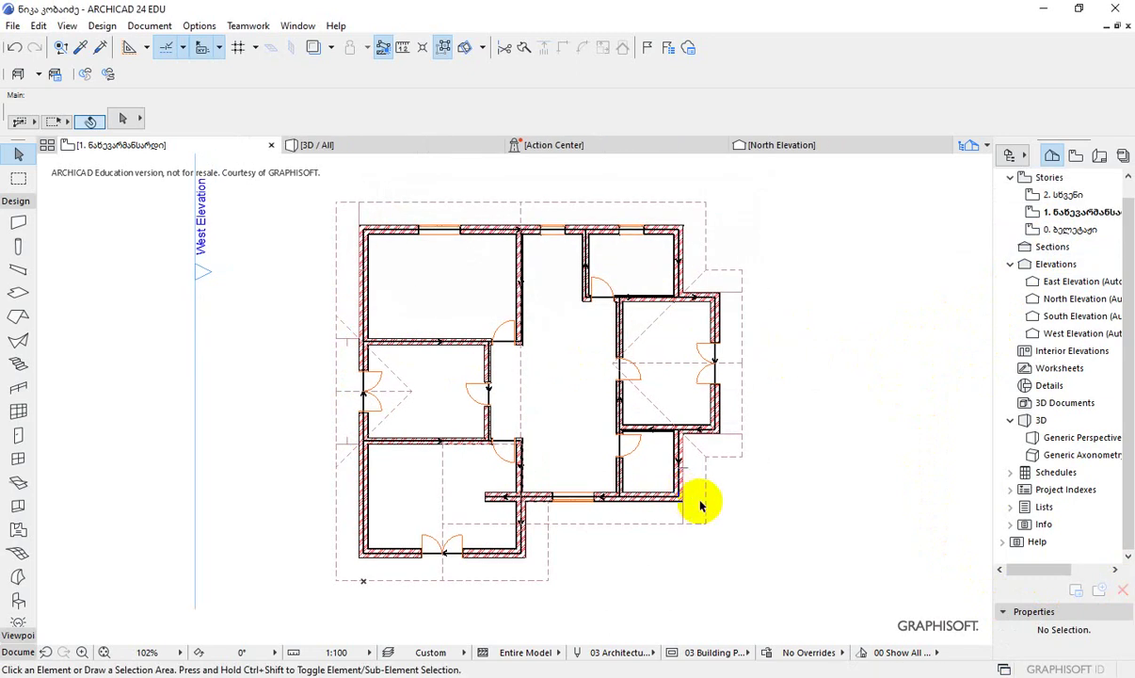
pyautogui.scroll(5, 667, 478)
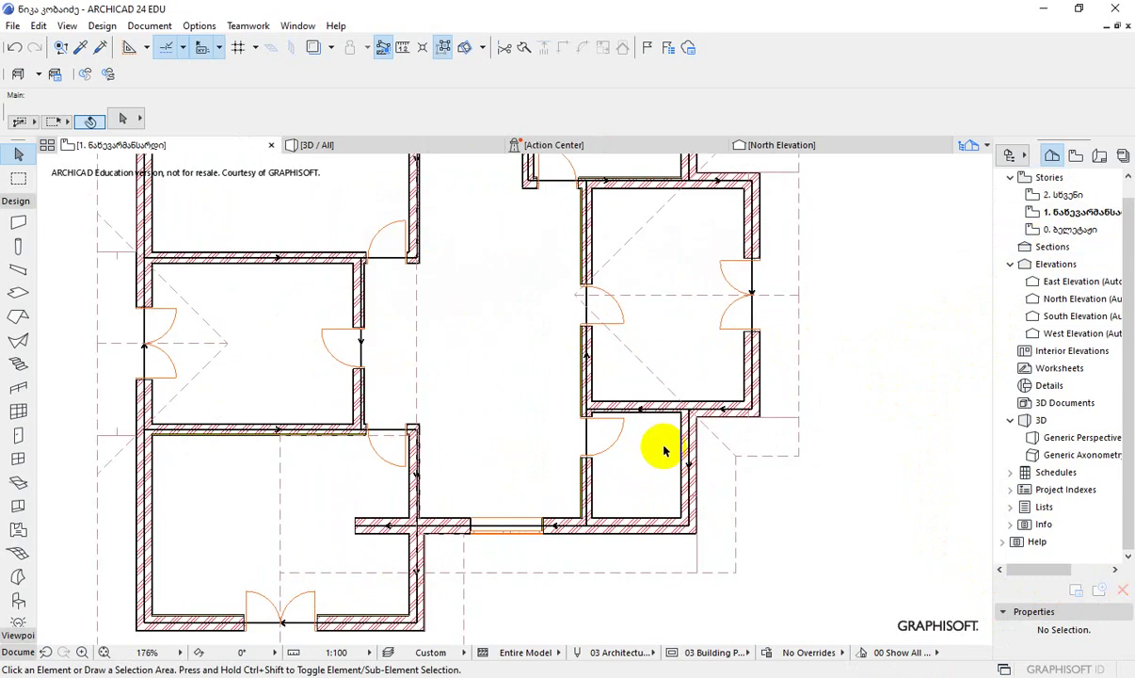
pyautogui.moveTo(641, 469); pyautogui.dragTo(652, 463, button='middle')
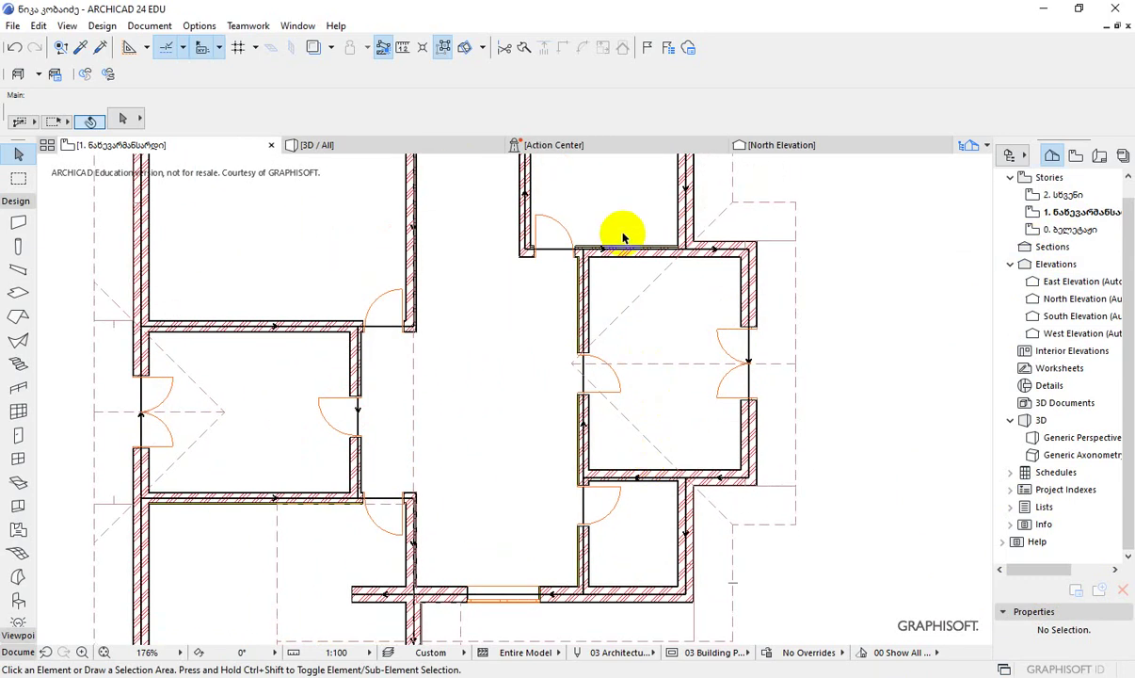
pyautogui.doubleClick(1028, 230)
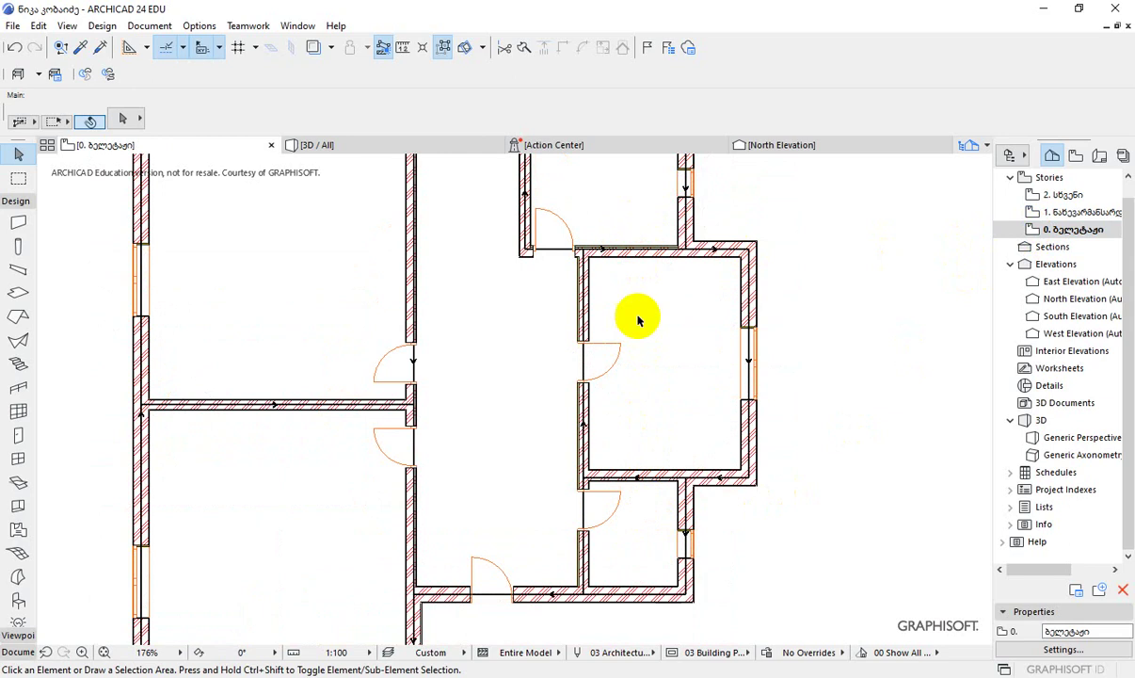
pyautogui.scroll(6, 668, 494)
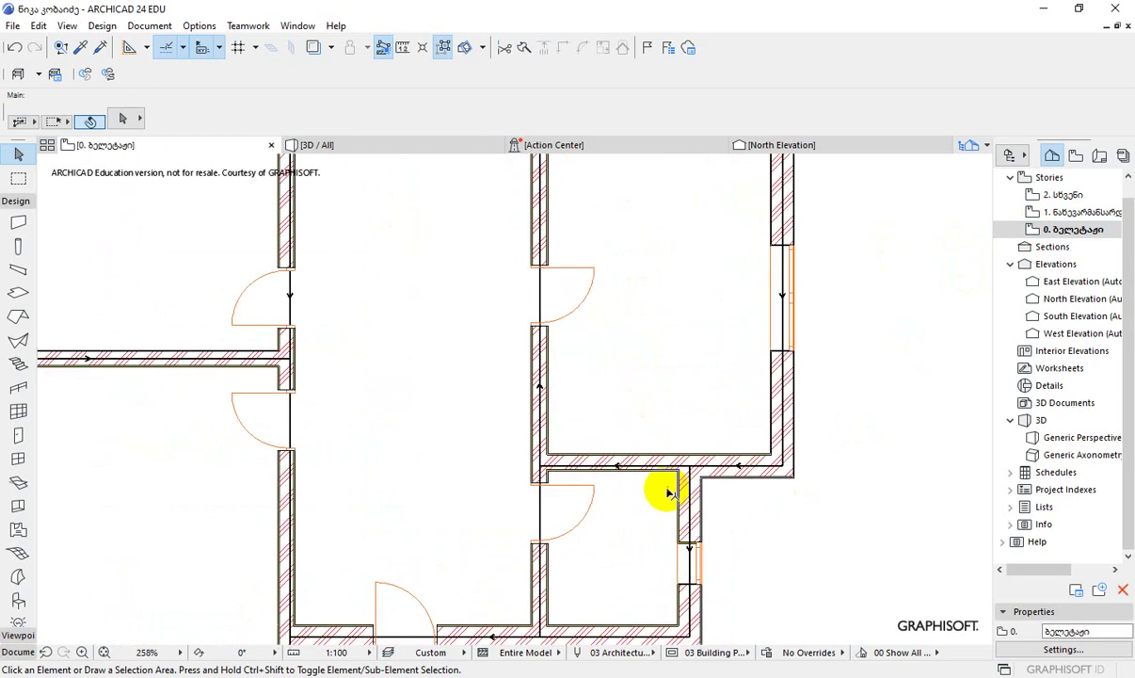
pyautogui.scroll(1, 669, 482)
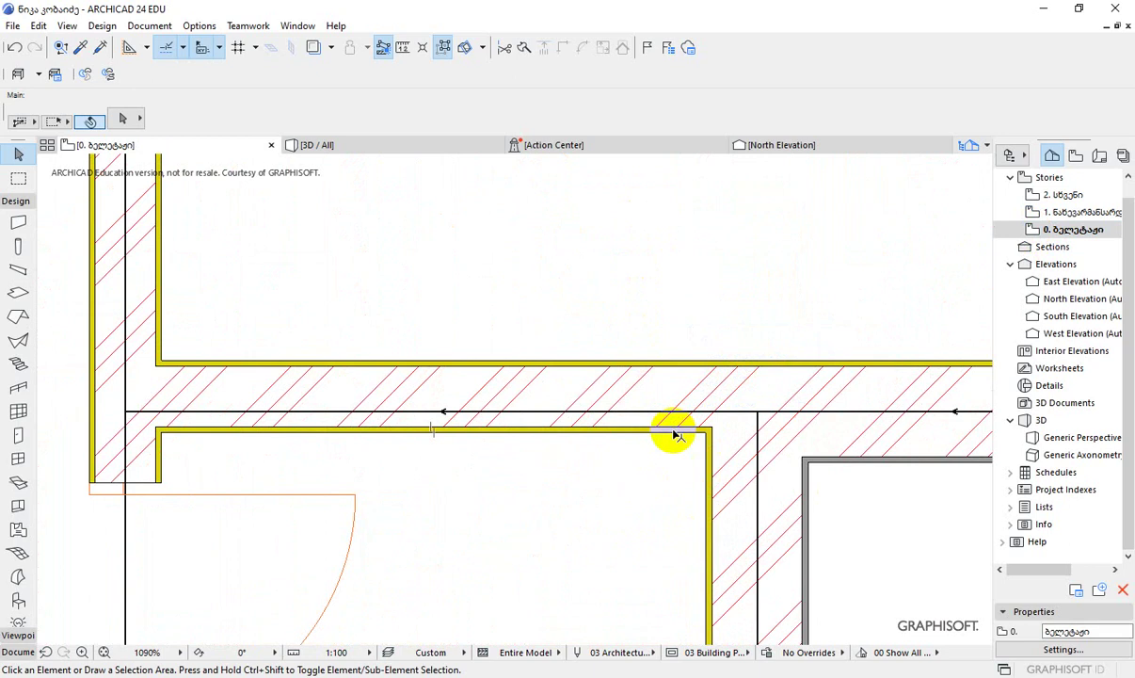
pyautogui.scroll(-1, 674, 432)
pyautogui.scroll(-2, 678, 457)
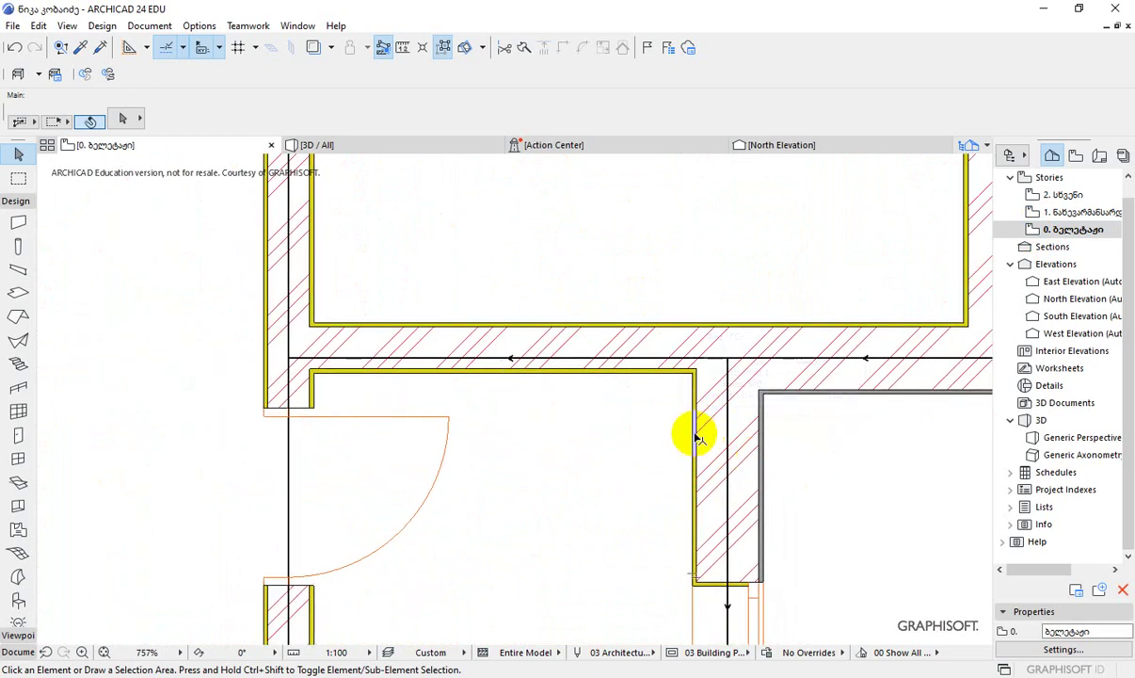
pyautogui.scroll(-10, 685, 435)
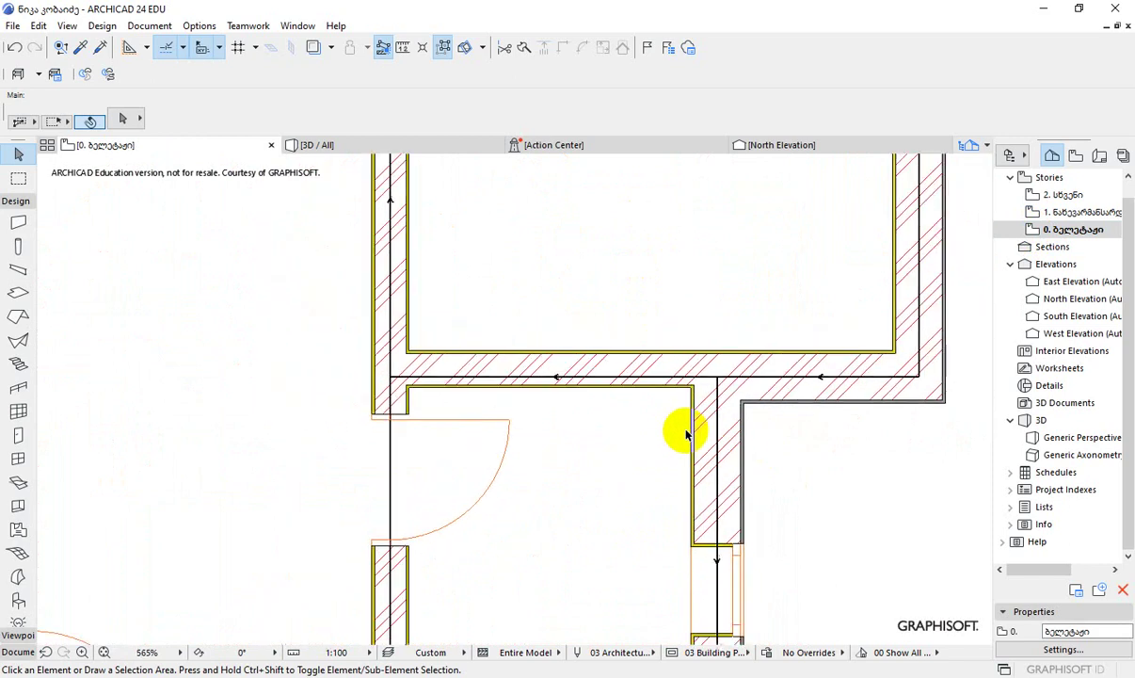
pyautogui.scroll(-3, 568, 400)
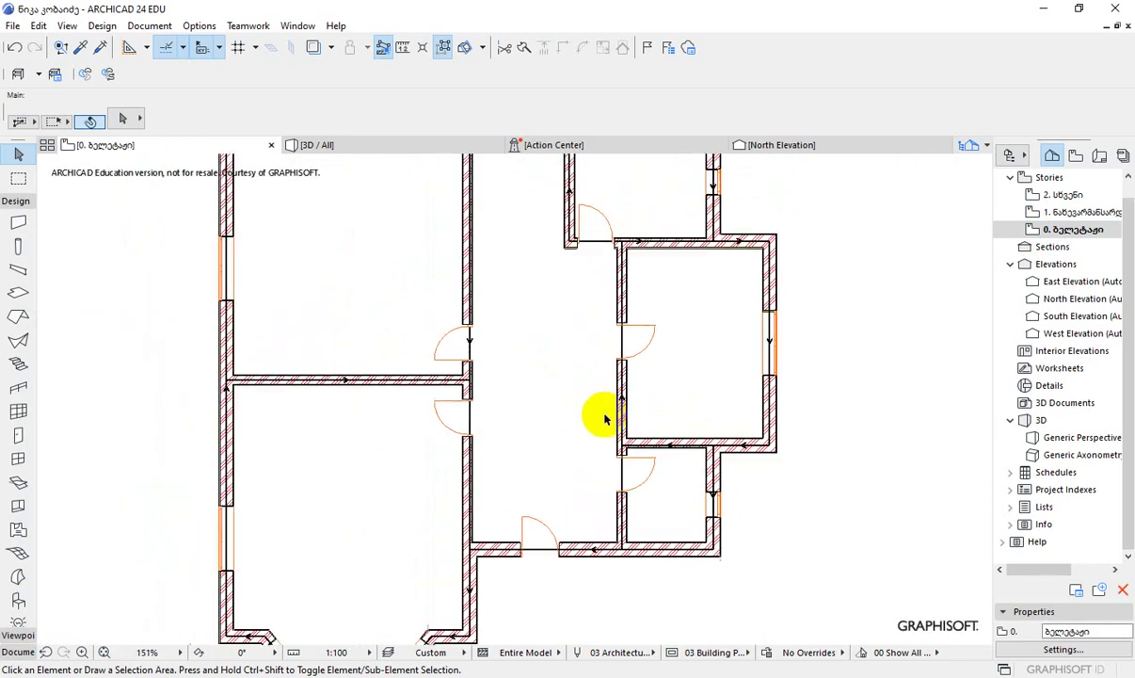
# Create a new building material from scratch, not as a duplicate, and name it კაფელი.
pyautogui.click(199, 27)
pyautogui.moveTo(240, 46)
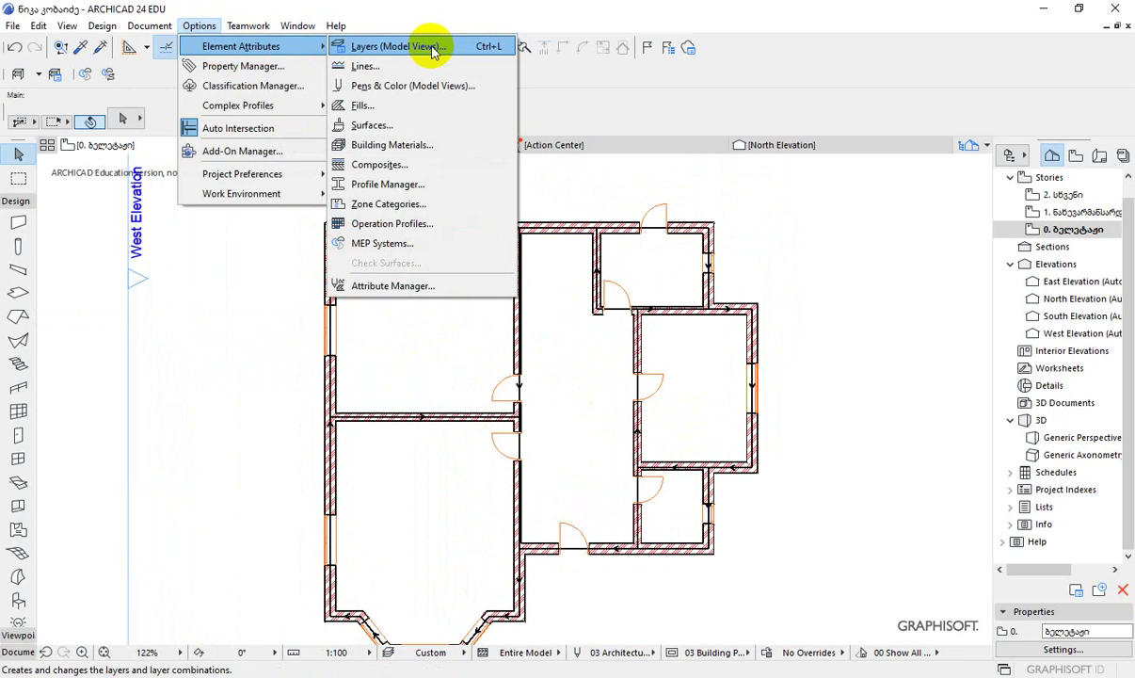
pyautogui.click(414, 145)
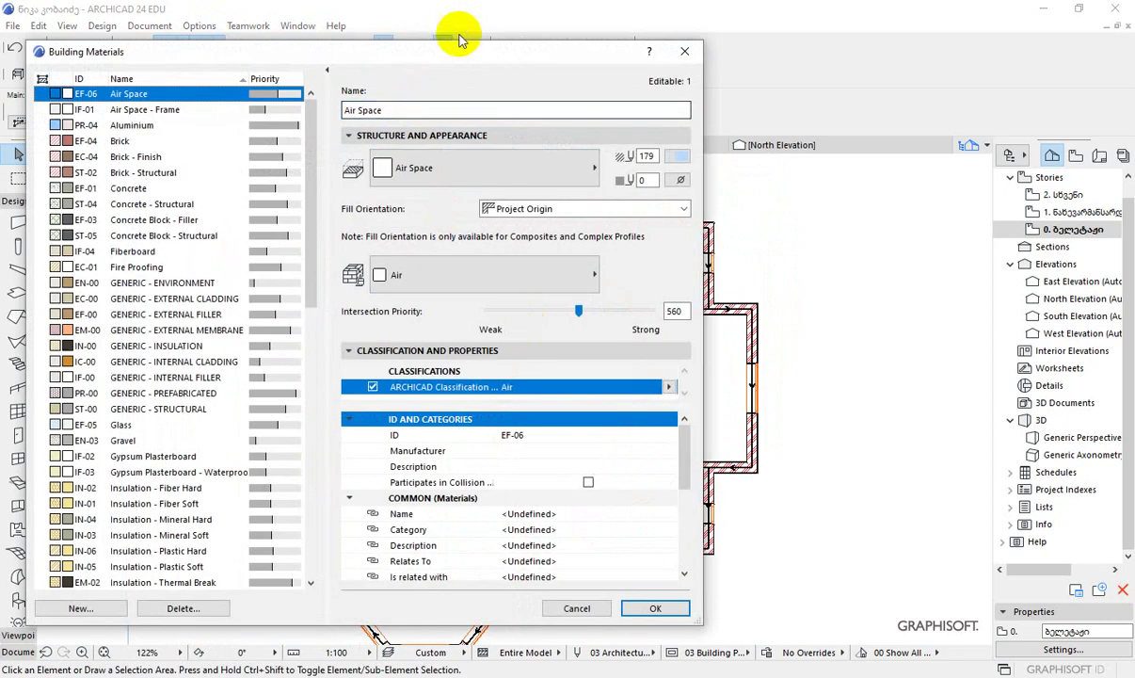
pyautogui.moveTo(457, 32); pyautogui.dragTo(647, 66)
pyautogui.moveTo(519, 261); pyautogui.dragTo(519, 575)
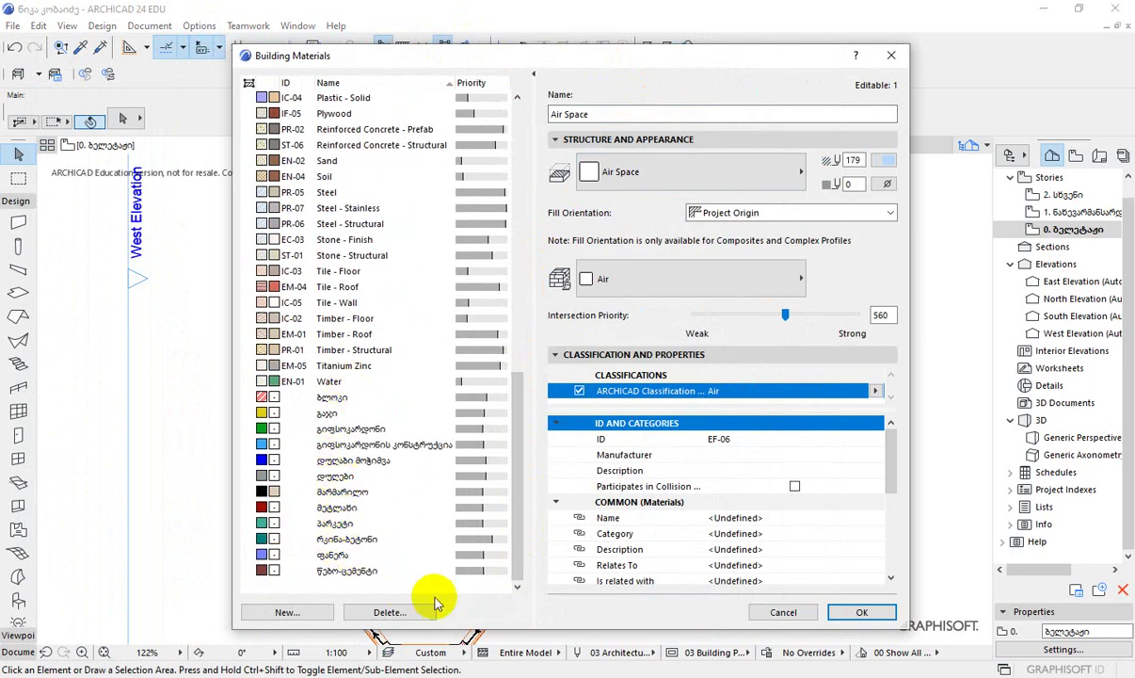
pyautogui.click(301, 612)
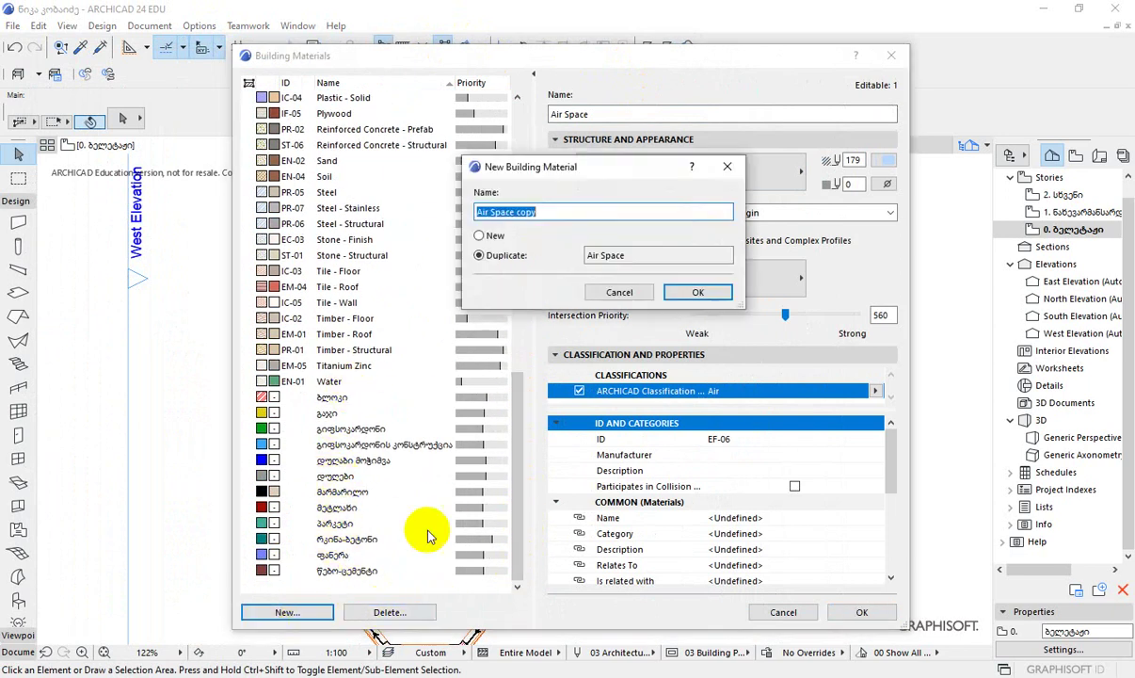
pyautogui.click(479, 235)
pyautogui.moveTo(591, 213); pyautogui.dragTo(434, 211)
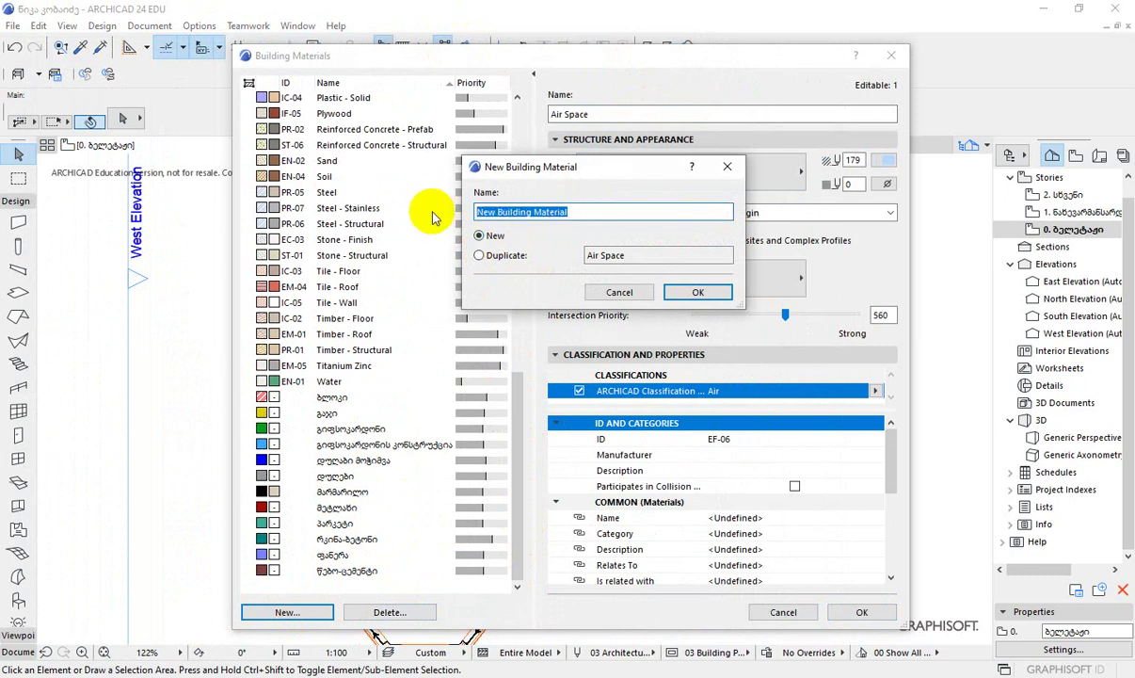
pyautogui.write('კაფელი')
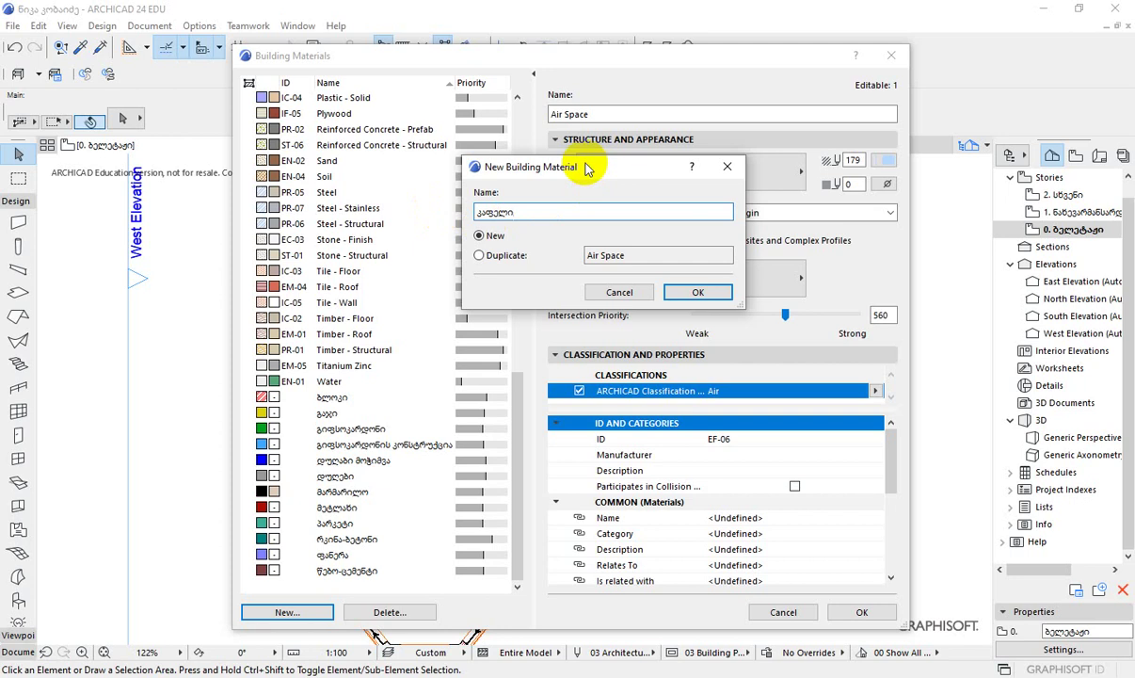
pyautogui.moveTo(585, 169); pyautogui.dragTo(498, 141)
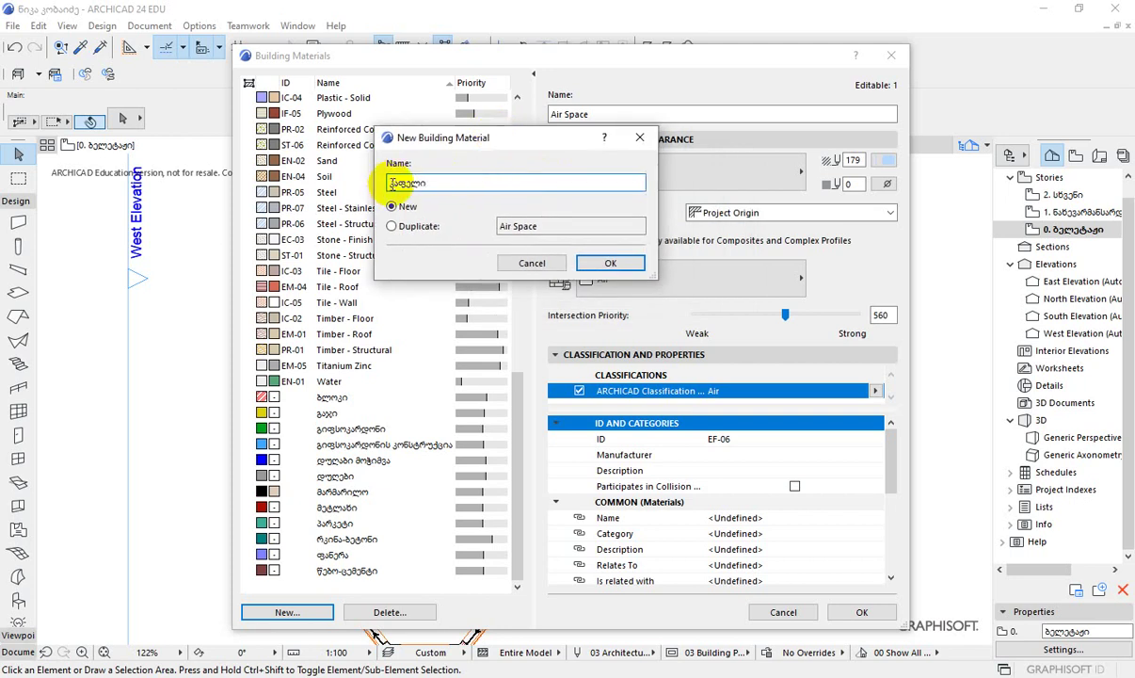
pyautogui.moveTo(390, 183); pyautogui.dragTo(443, 181)
pyautogui.click(420, 182)
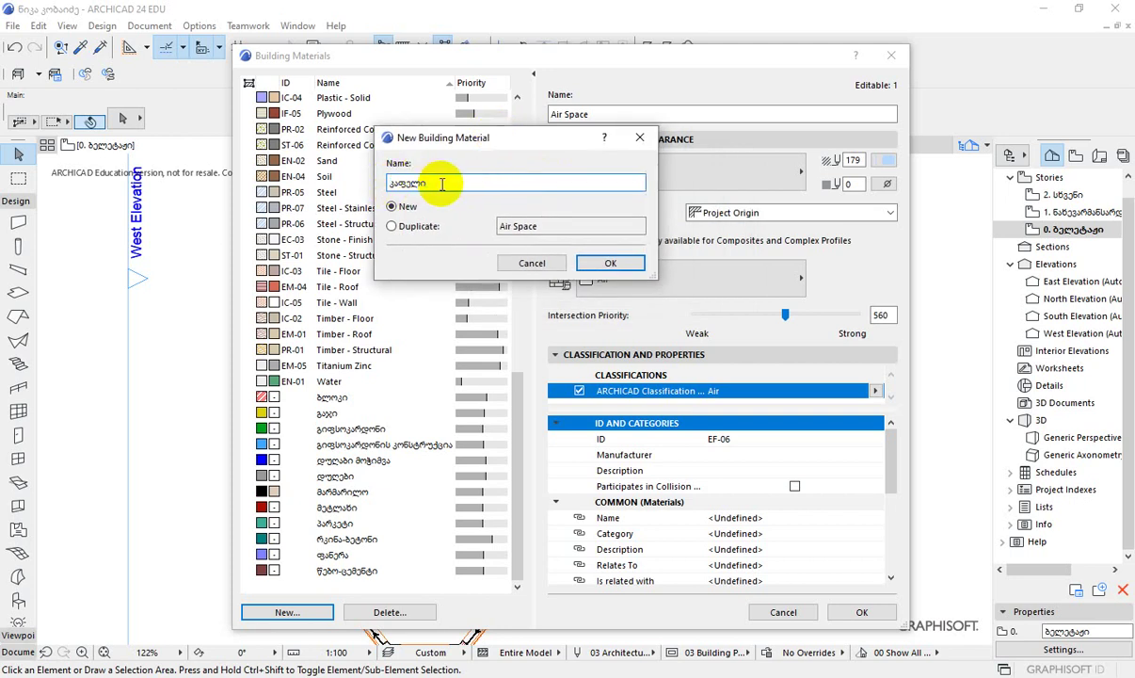
pyautogui.click(611, 266)
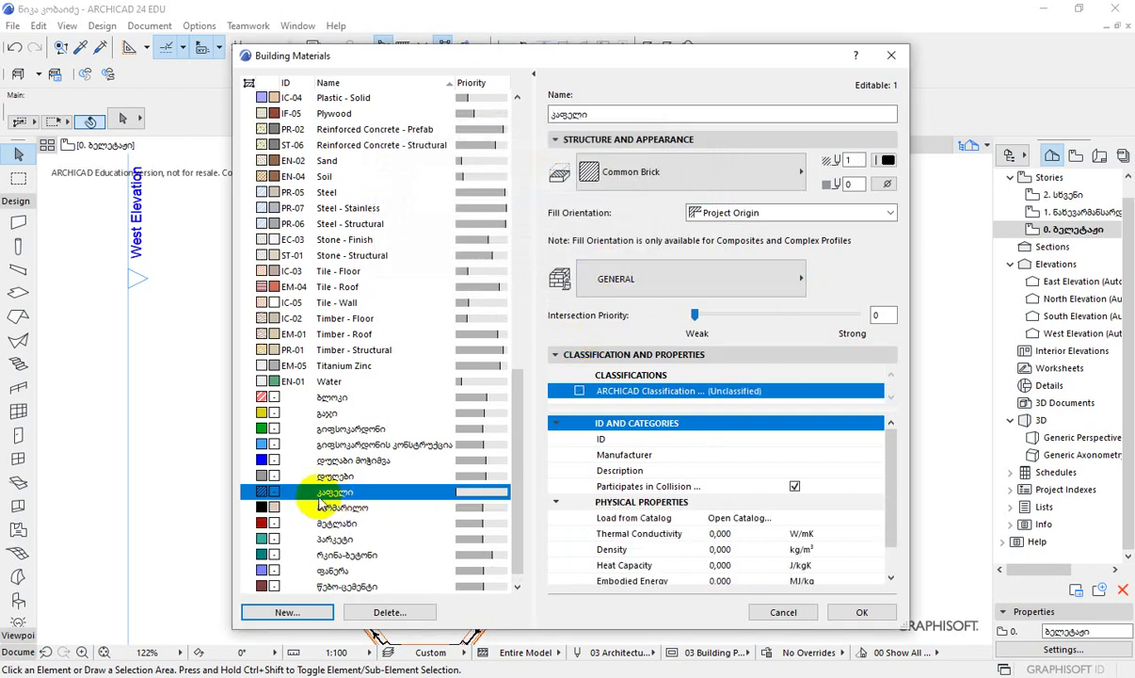
# Look through the cut fill patterns available for the კაფელი material, keep Common Brick, and save the building materials.
pyautogui.click(620, 175)
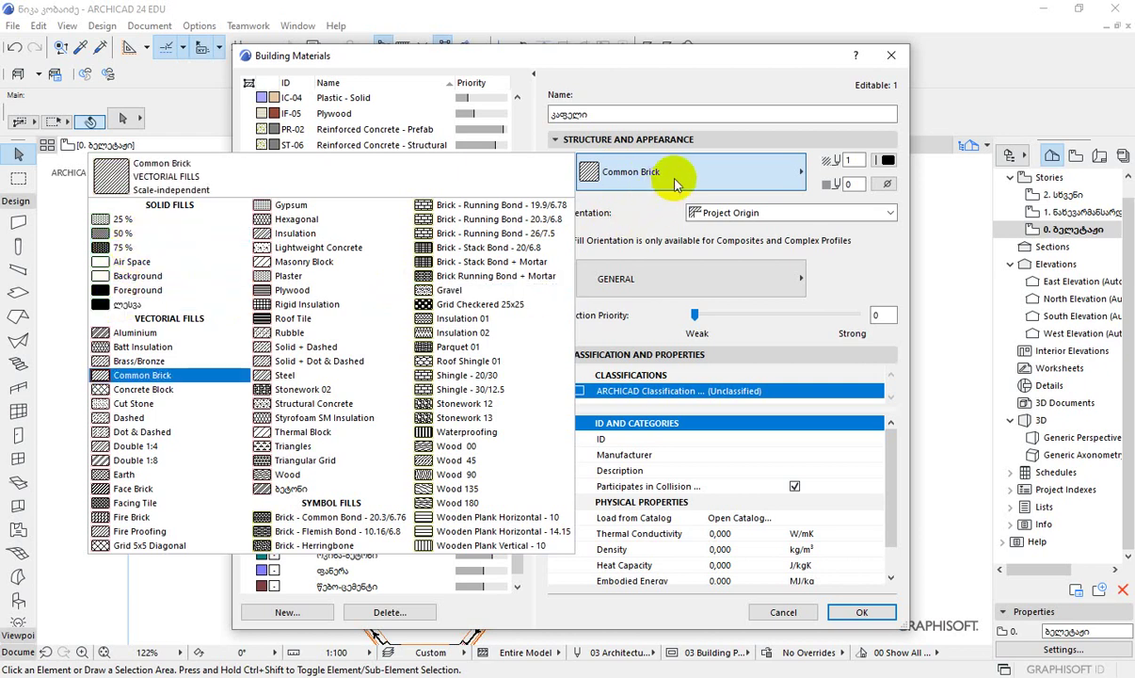
pyautogui.click(610, 178)
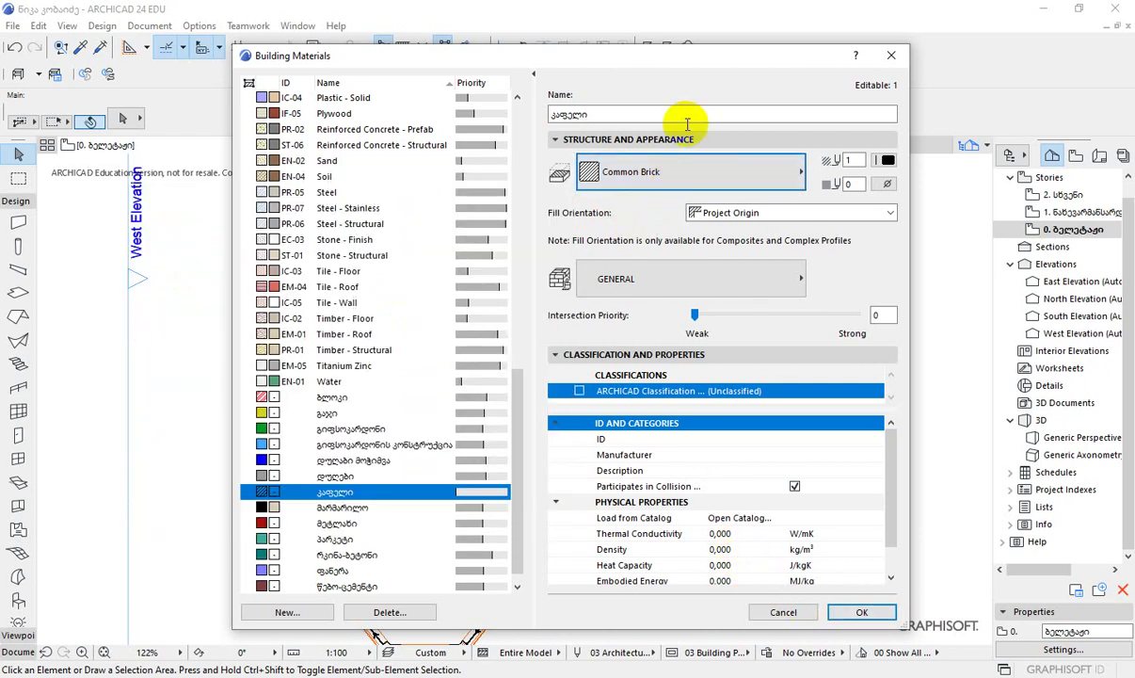
pyautogui.click(730, 171)
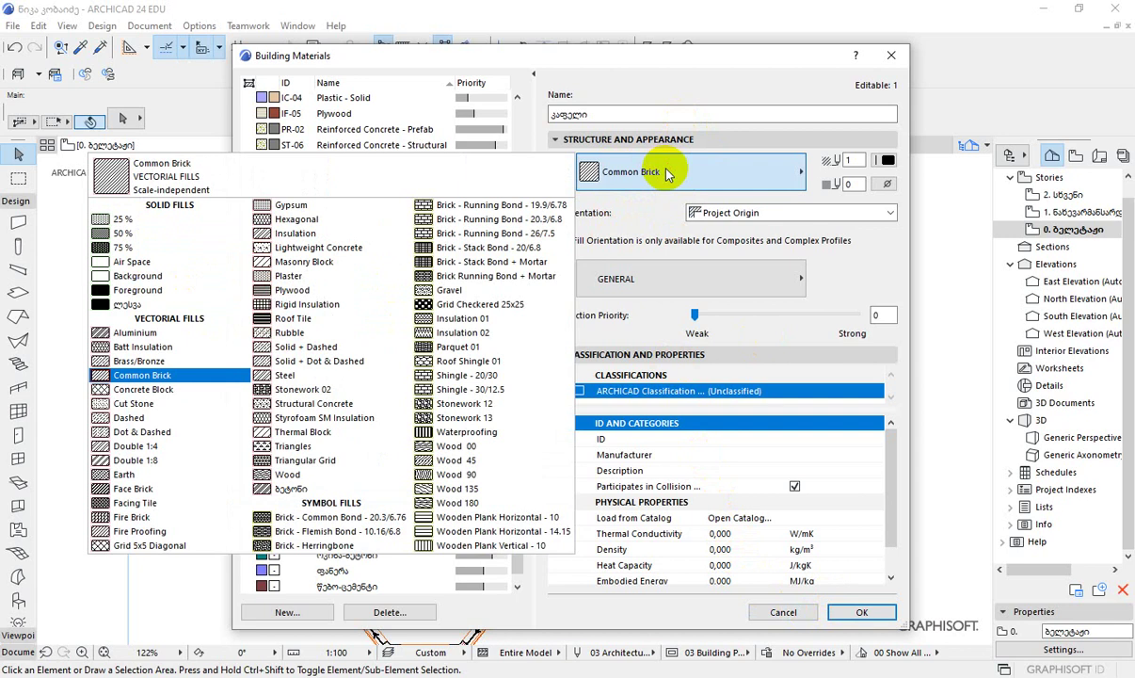
pyautogui.click(666, 174)
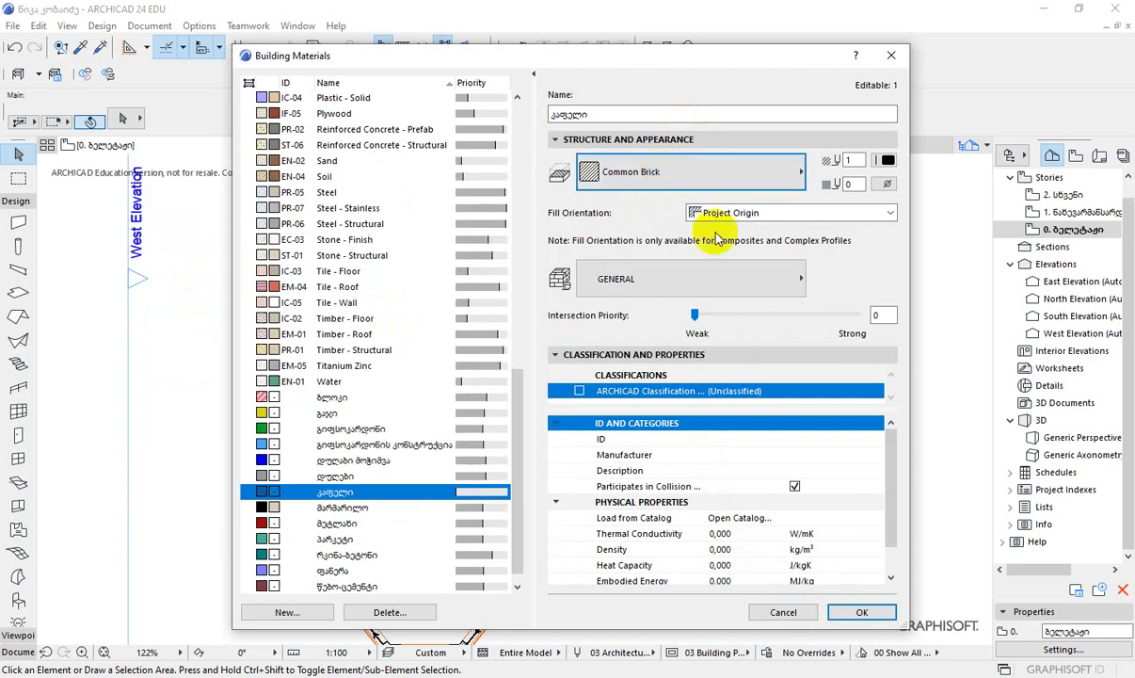
pyautogui.click(868, 614)
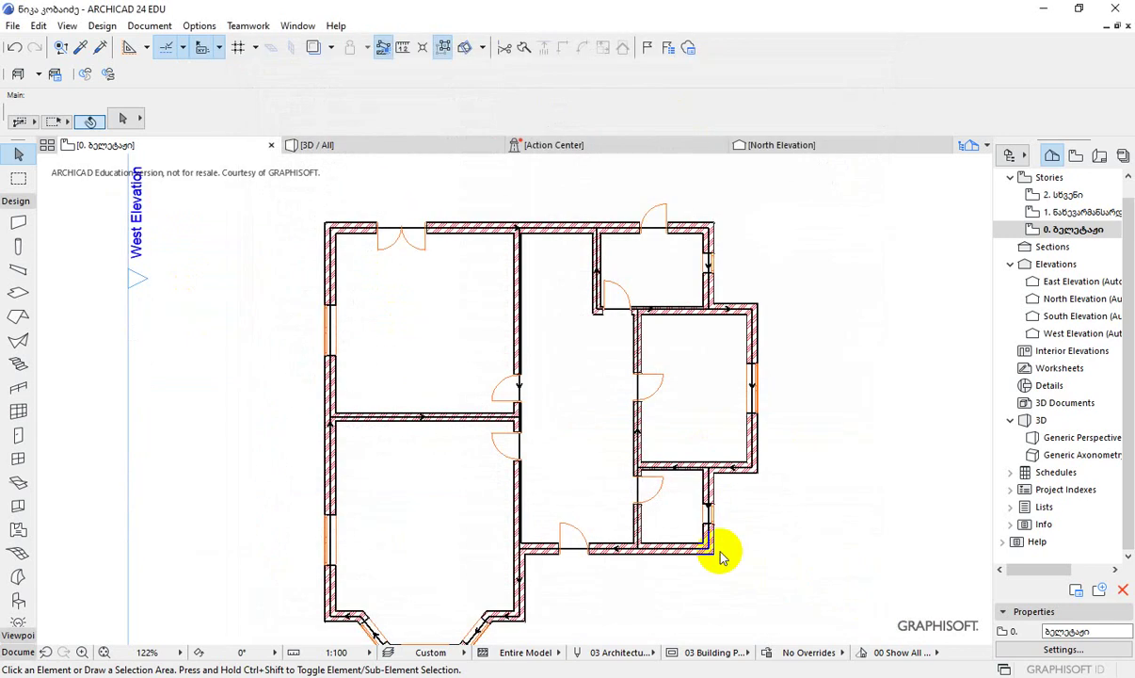
# Create a new solid fill named კერამიკა and set its opacity to 100%.
pyautogui.click(198, 26)
pyautogui.moveTo(216, 49)
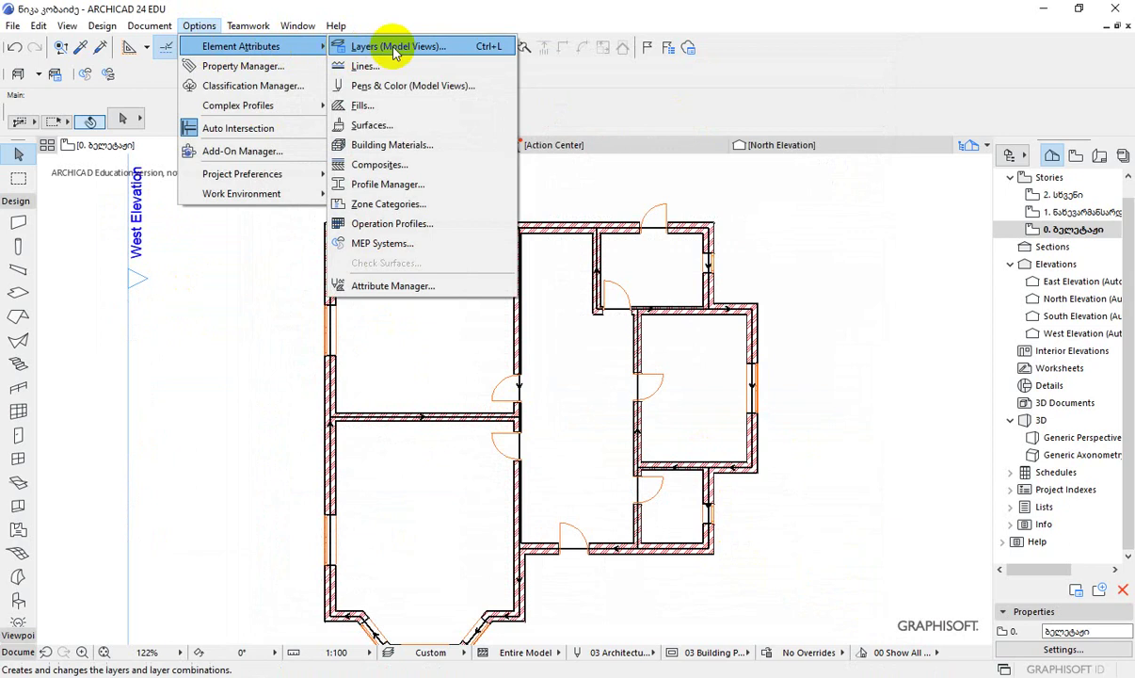
pyautogui.click(402, 109)
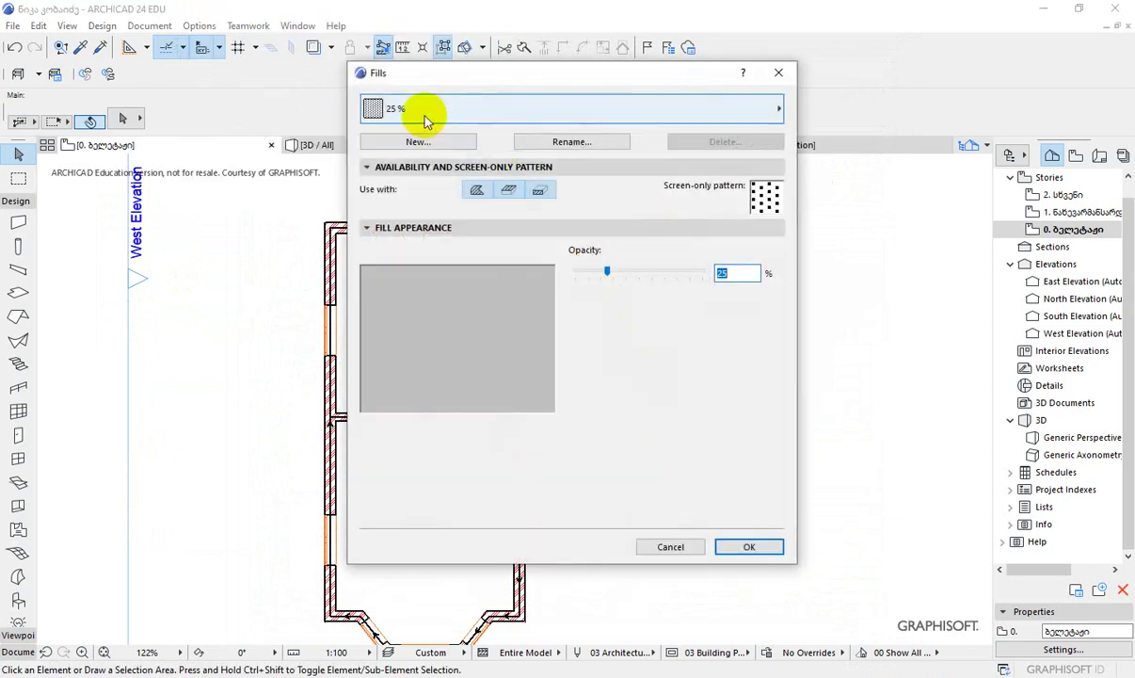
pyautogui.click(425, 111)
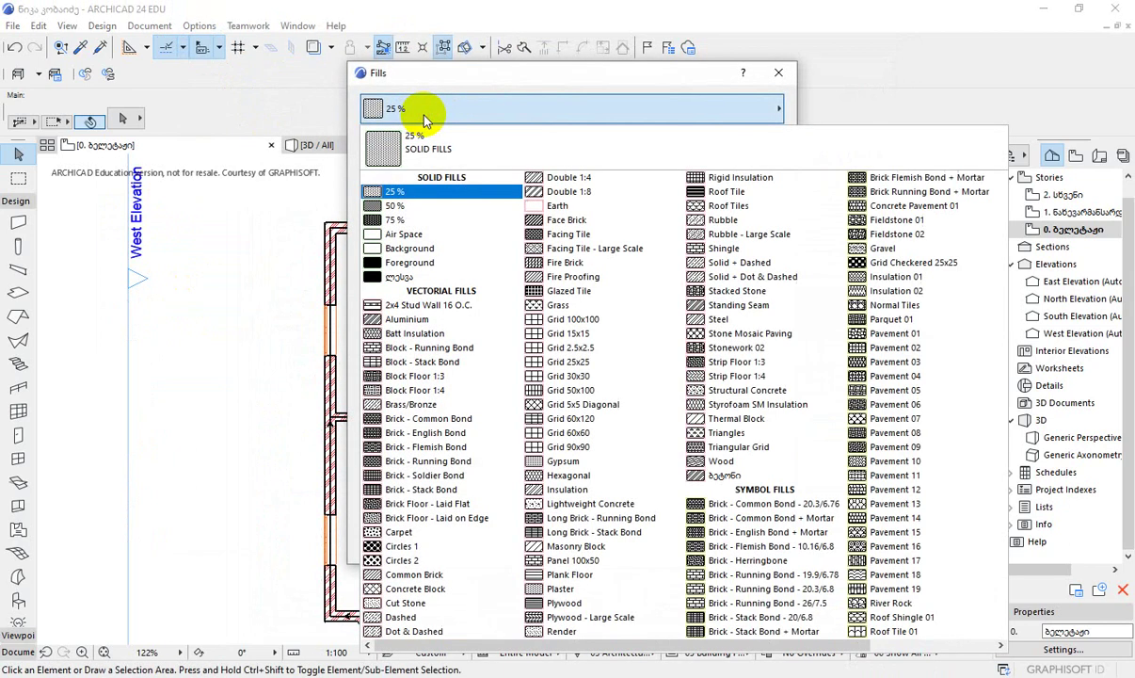
pyautogui.click(504, 106)
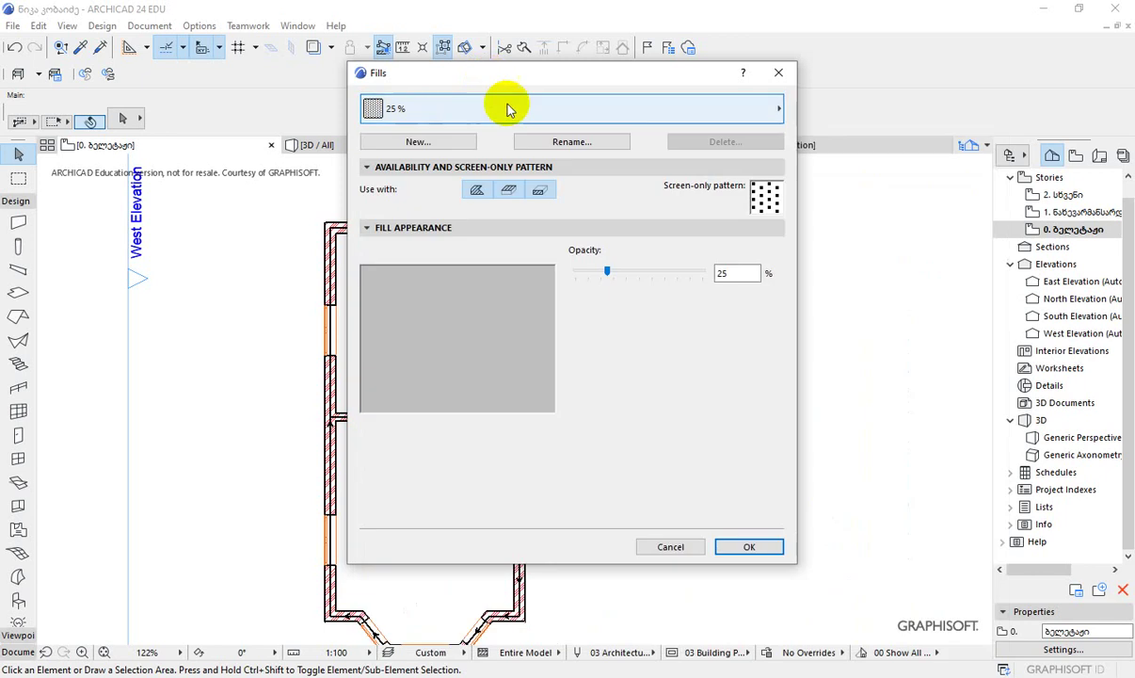
pyautogui.click(417, 143)
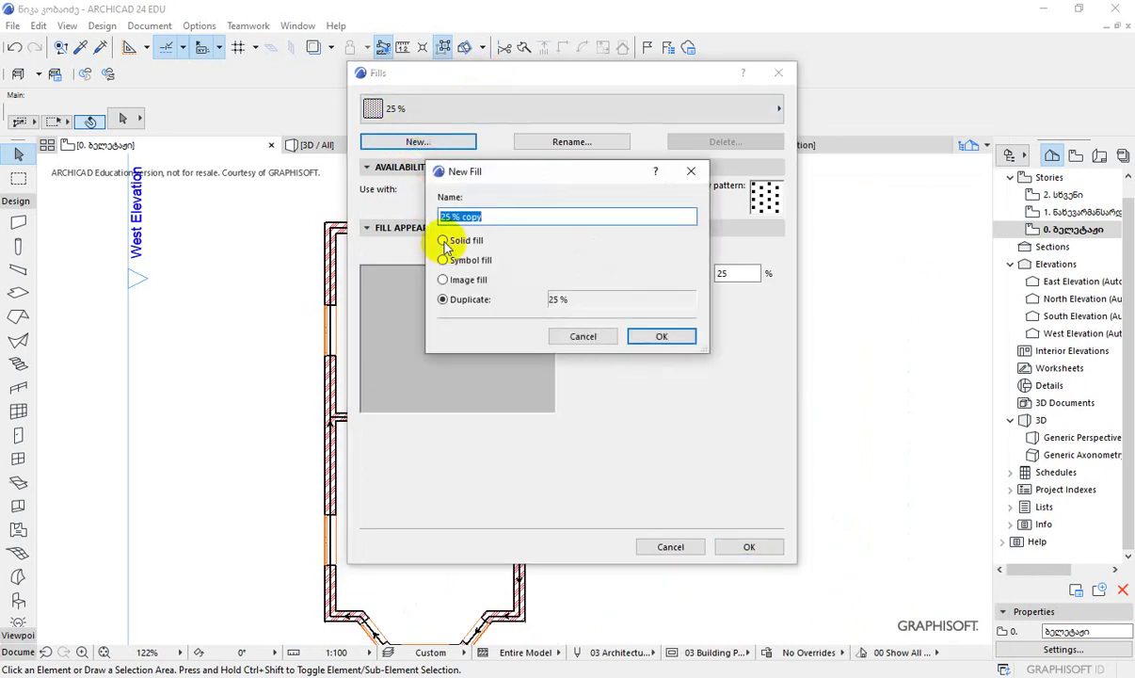
pyautogui.moveTo(494, 219); pyautogui.dragTo(394, 221)
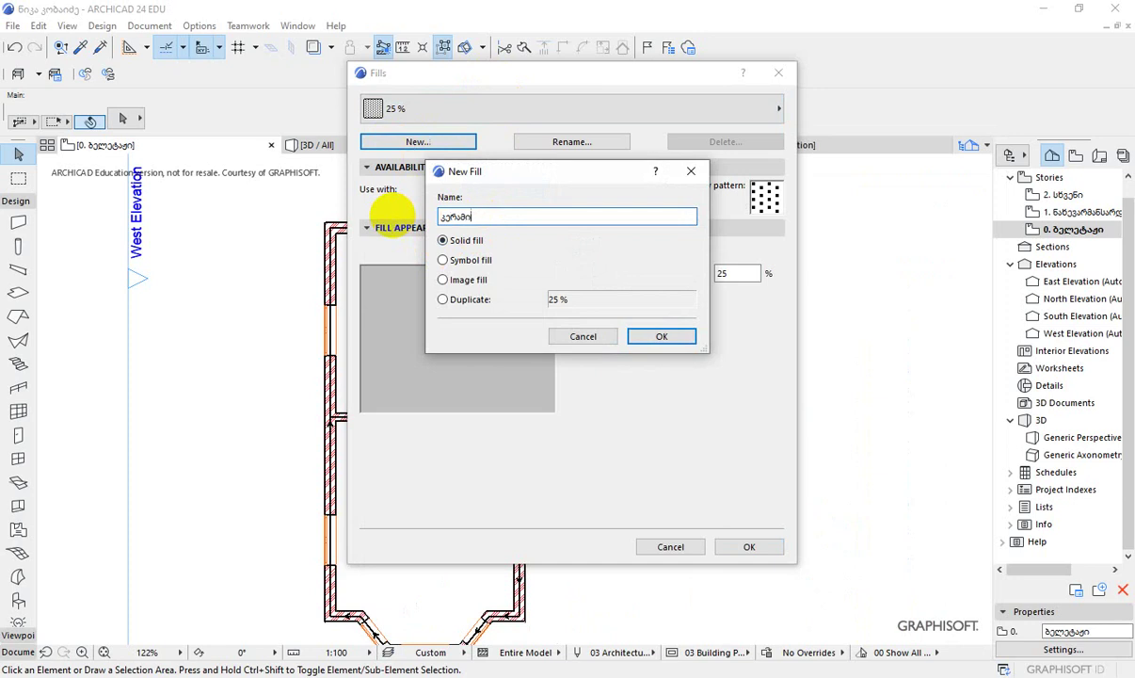
pyautogui.click(661, 337)
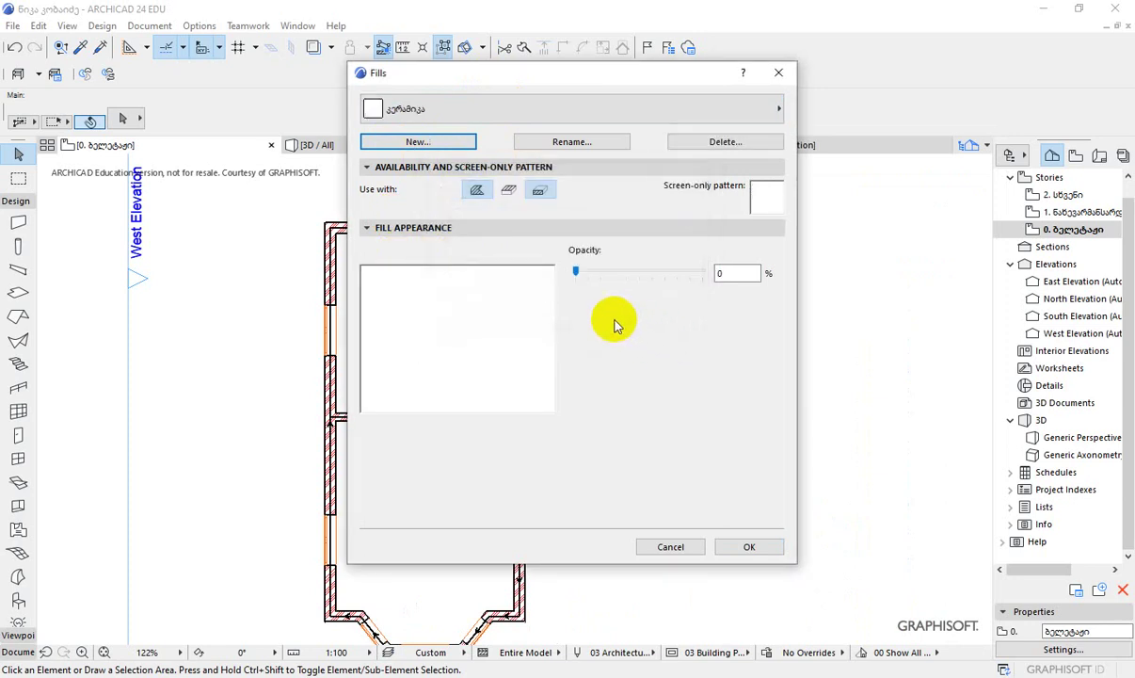
pyautogui.moveTo(577, 272); pyautogui.dragTo(719, 275)
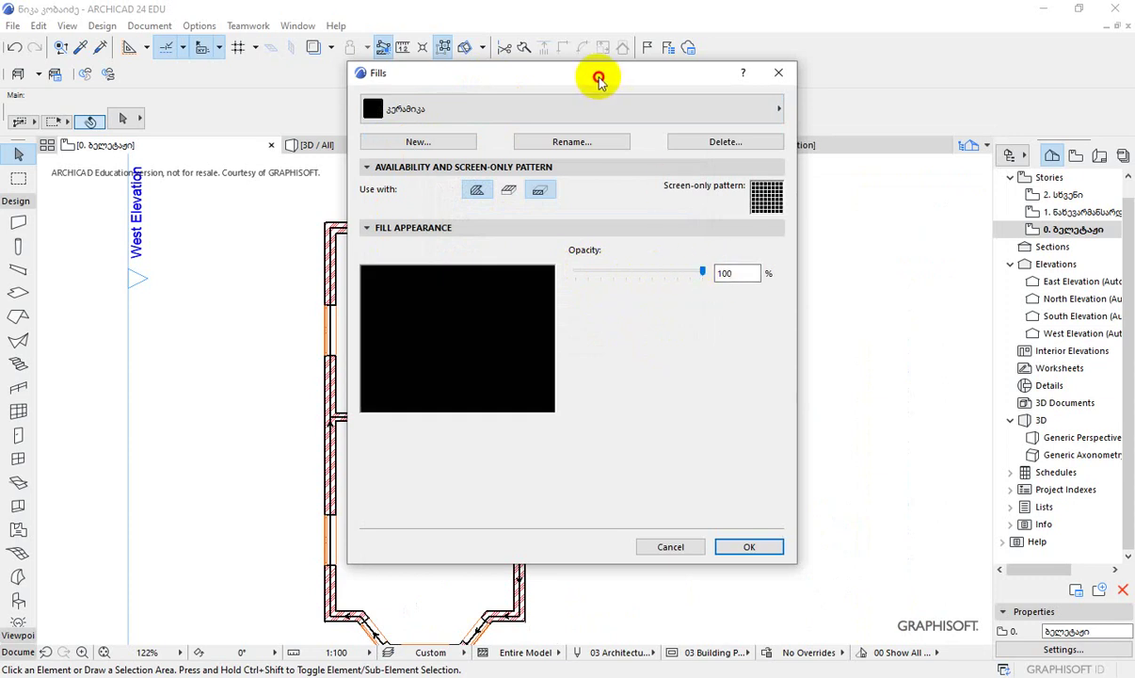
# Look up the კერამიკა fill among the solid fills in the list of available fill types.
pyautogui.moveTo(599, 80); pyautogui.dragTo(619, 82)
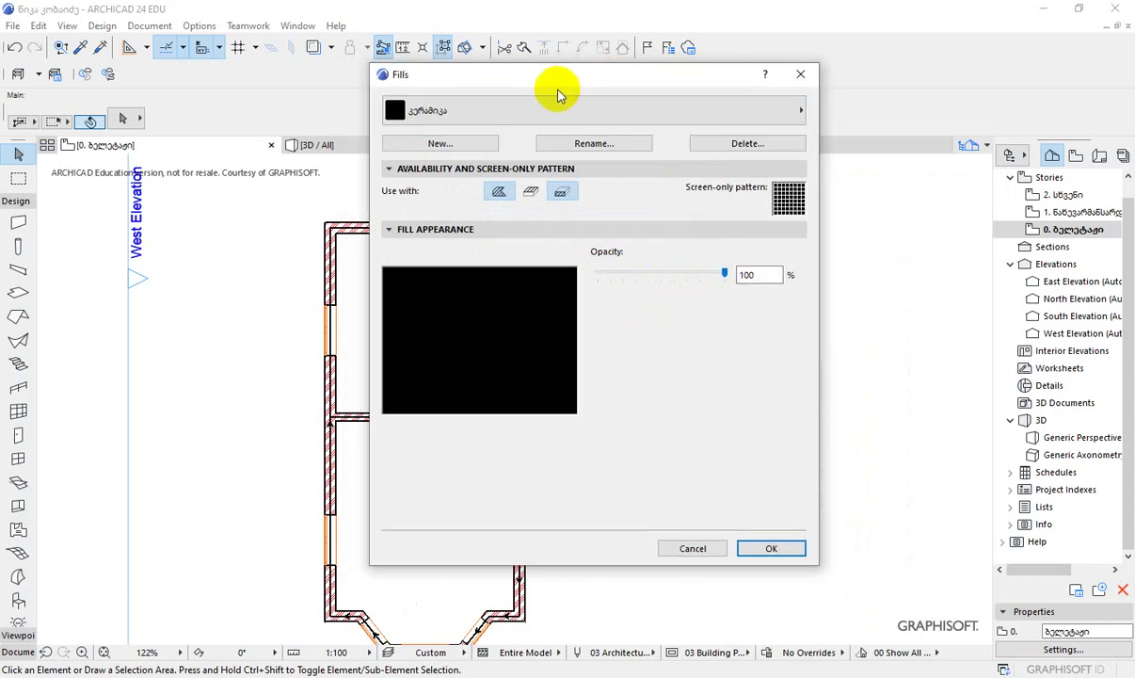
pyautogui.moveTo(499, 81); pyautogui.dragTo(468, 103)
pyautogui.click(450, 136)
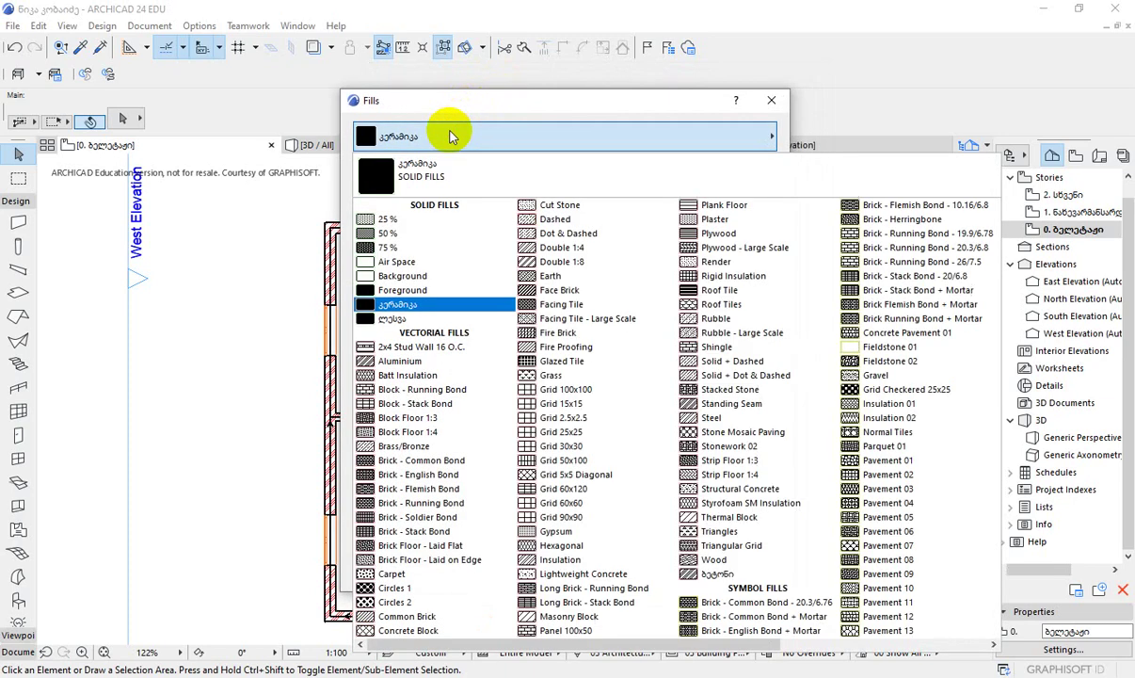
pyautogui.click(516, 111)
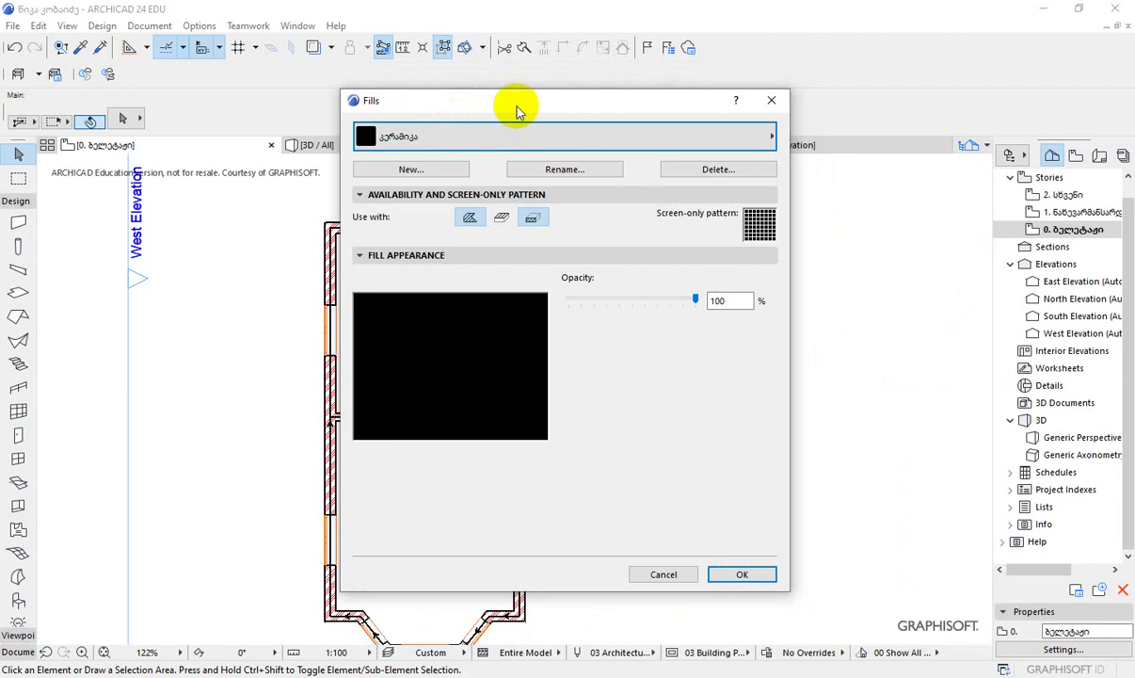
pyautogui.click(513, 140)
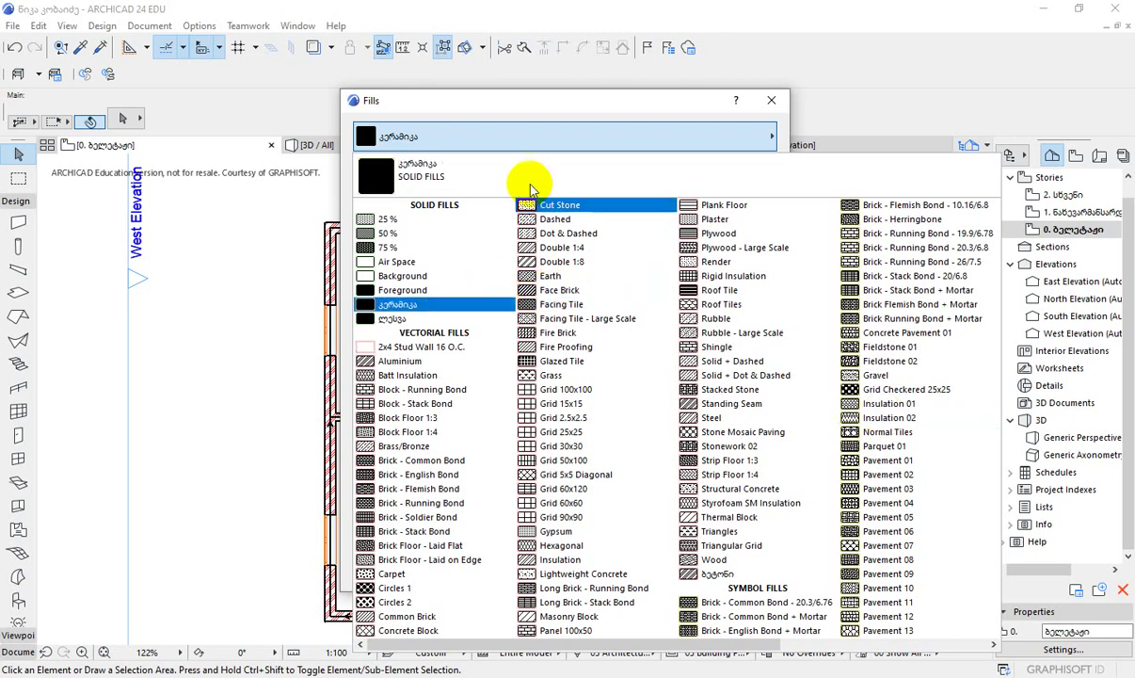
pyautogui.click(530, 109)
pyautogui.moveTo(584, 111); pyautogui.dragTo(520, 114)
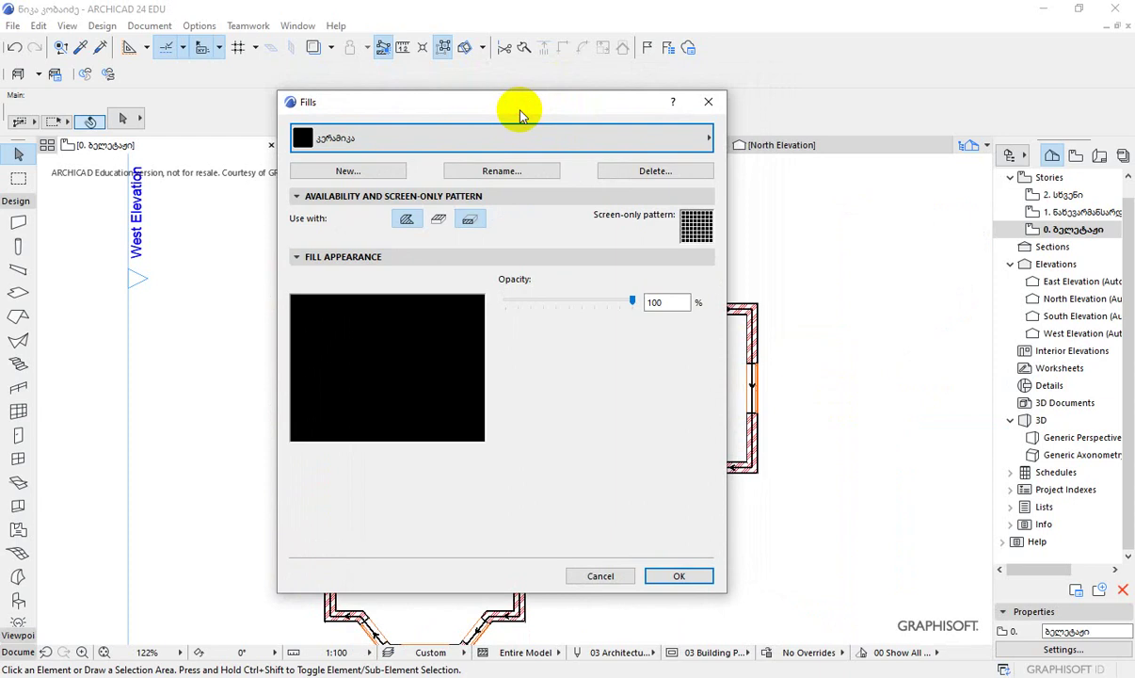
pyautogui.click(446, 139)
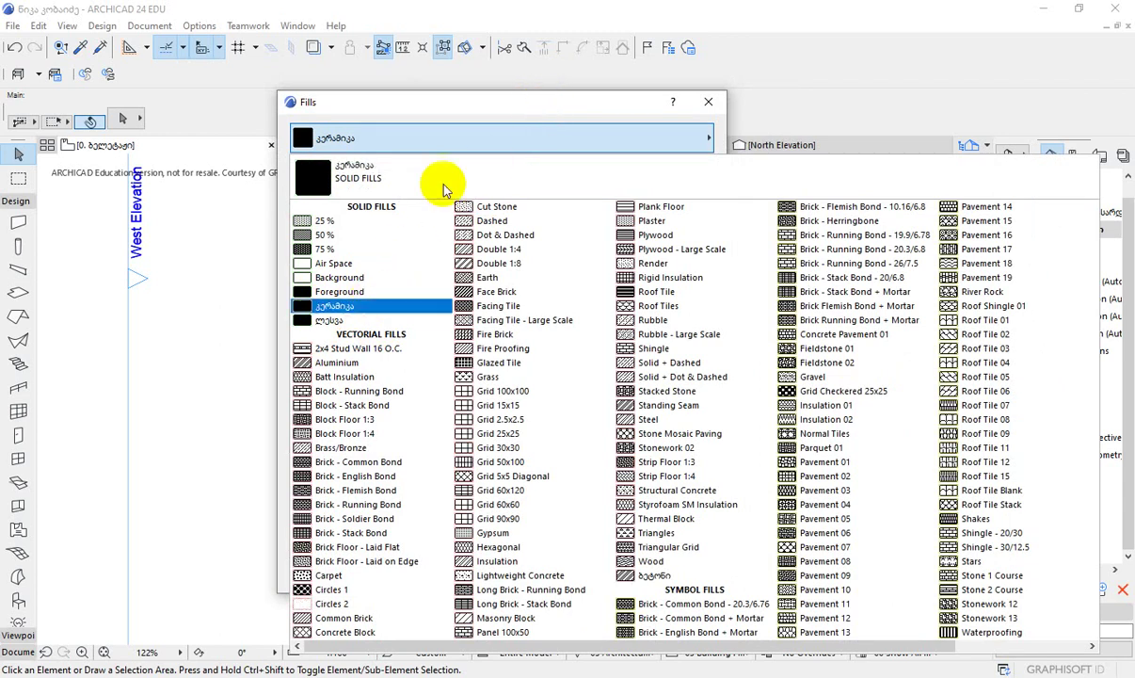
pyautogui.click(490, 115)
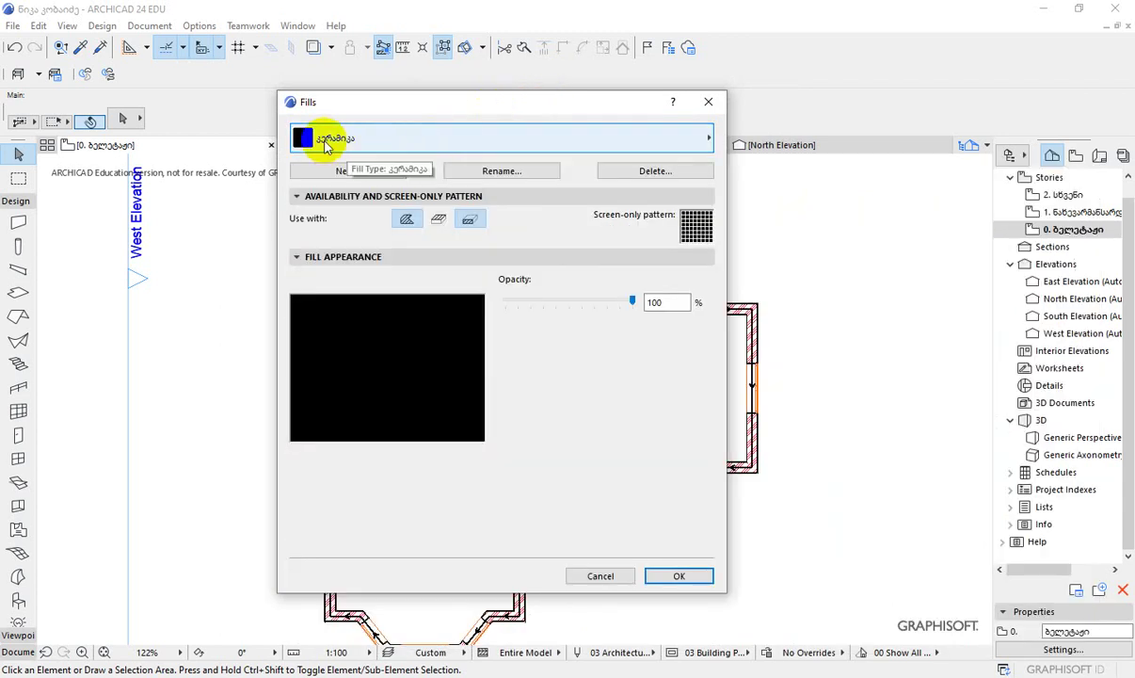
pyautogui.click(325, 142)
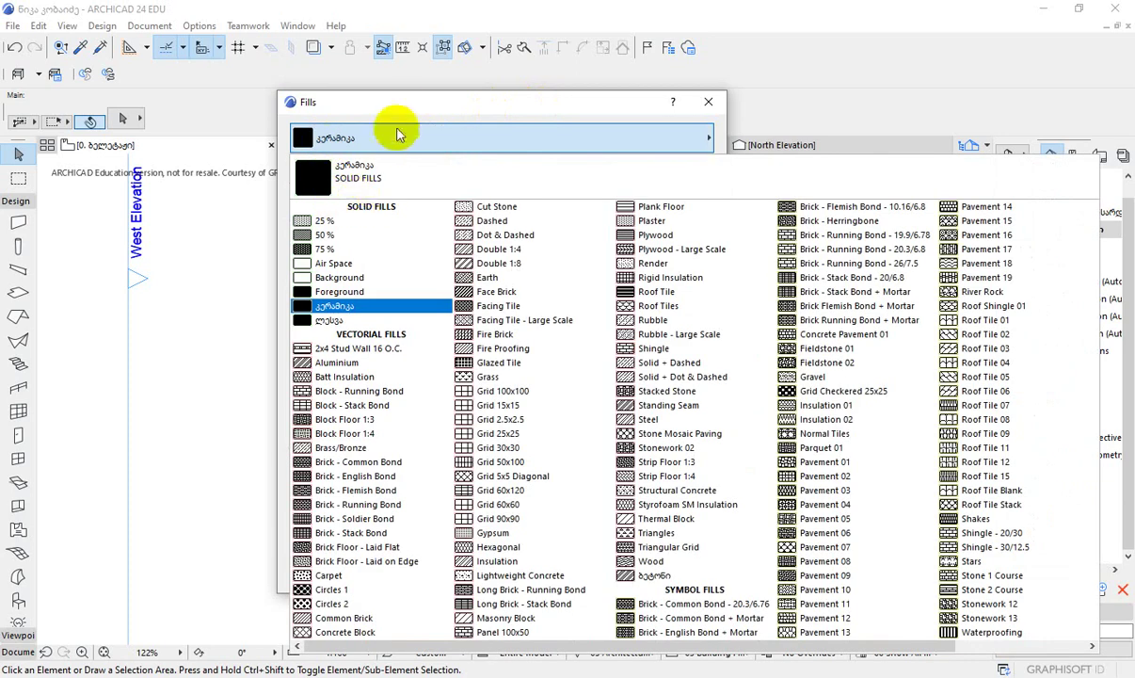
pyautogui.click(412, 110)
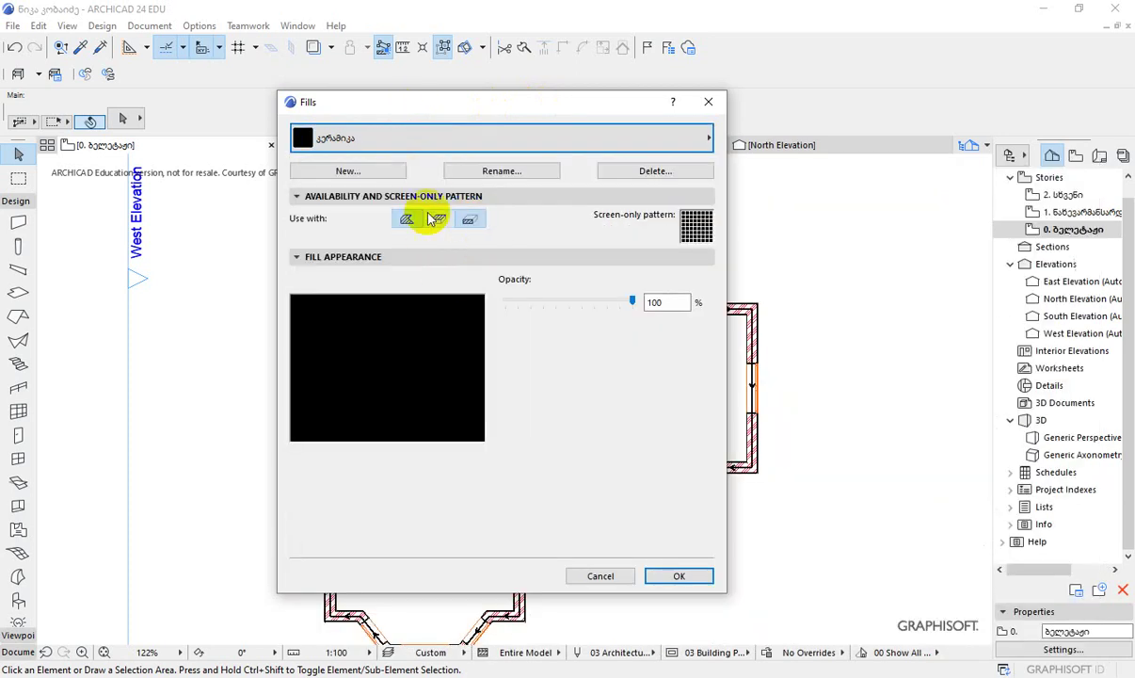
# Check the availability and opacity settings of the კერამიკა fill, keep 100% opacity, and save the fills.
pyautogui.click(298, 195)
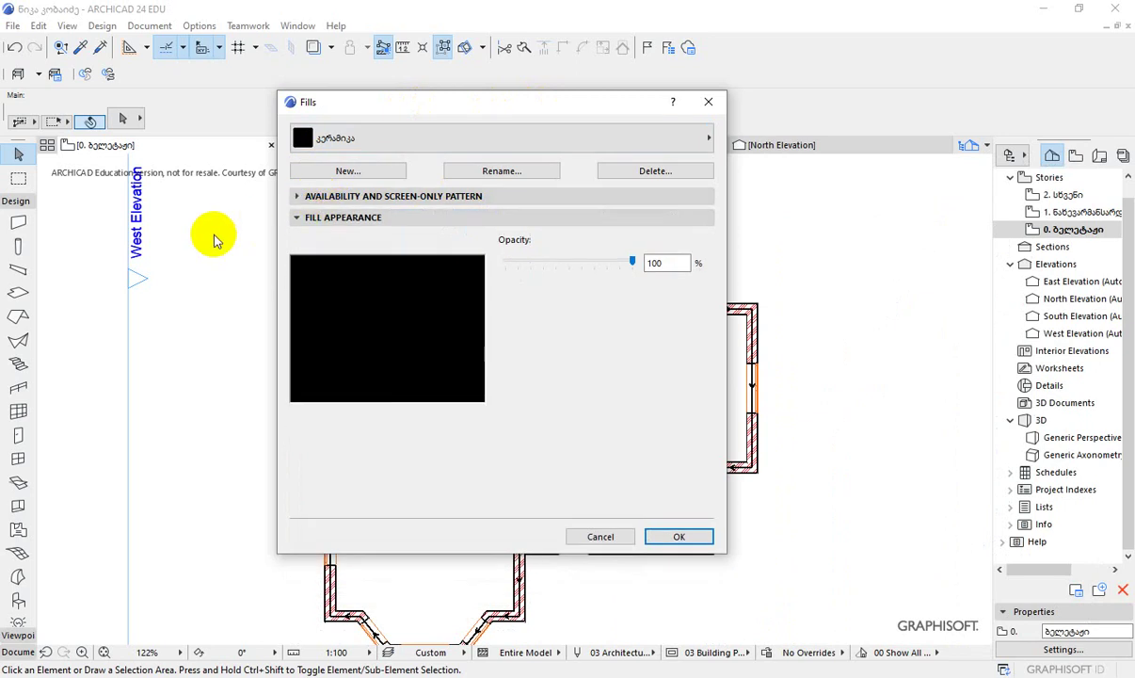
pyautogui.click(306, 198)
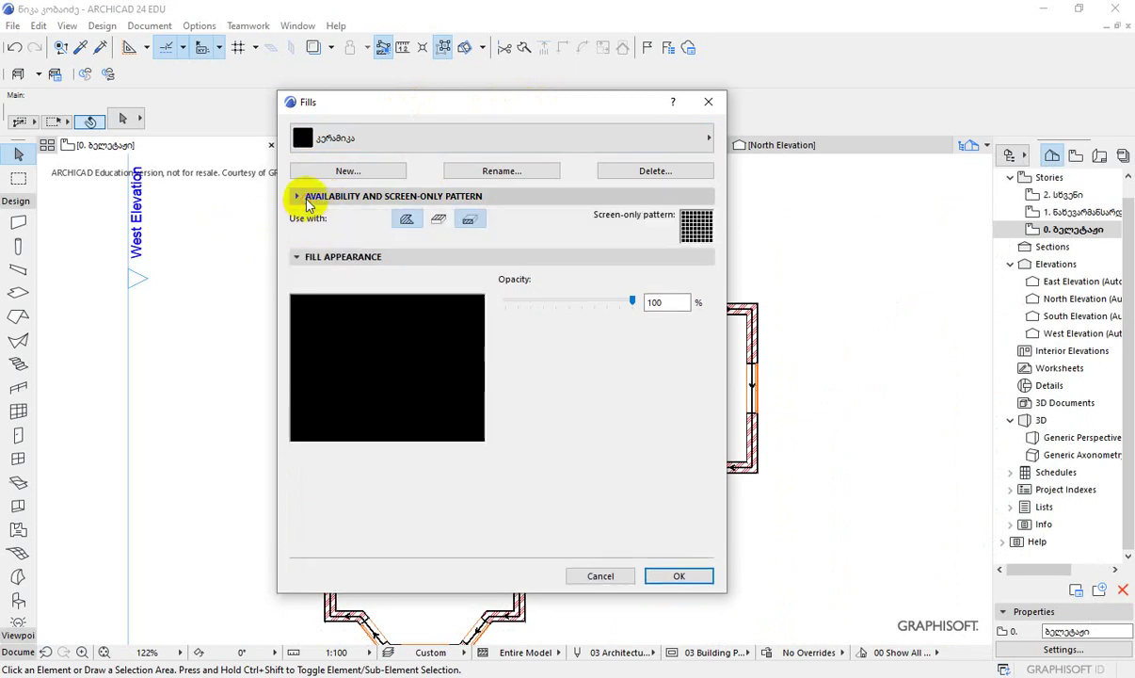
pyautogui.click(306, 198)
pyautogui.click(306, 198)
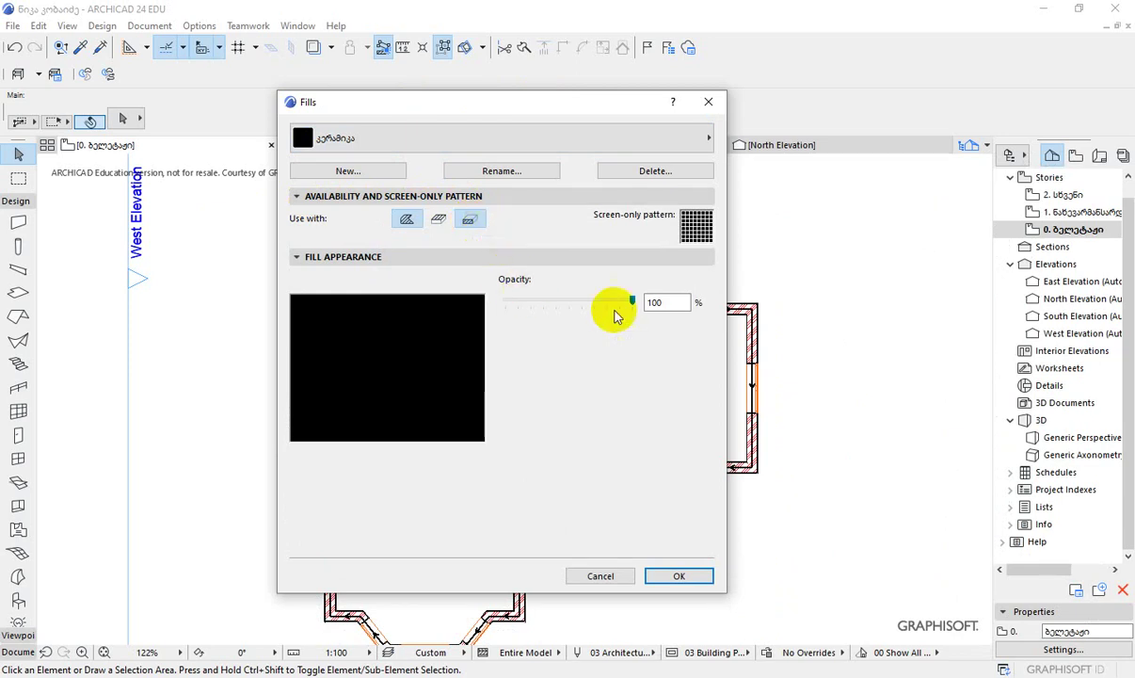
pyautogui.click(690, 303)
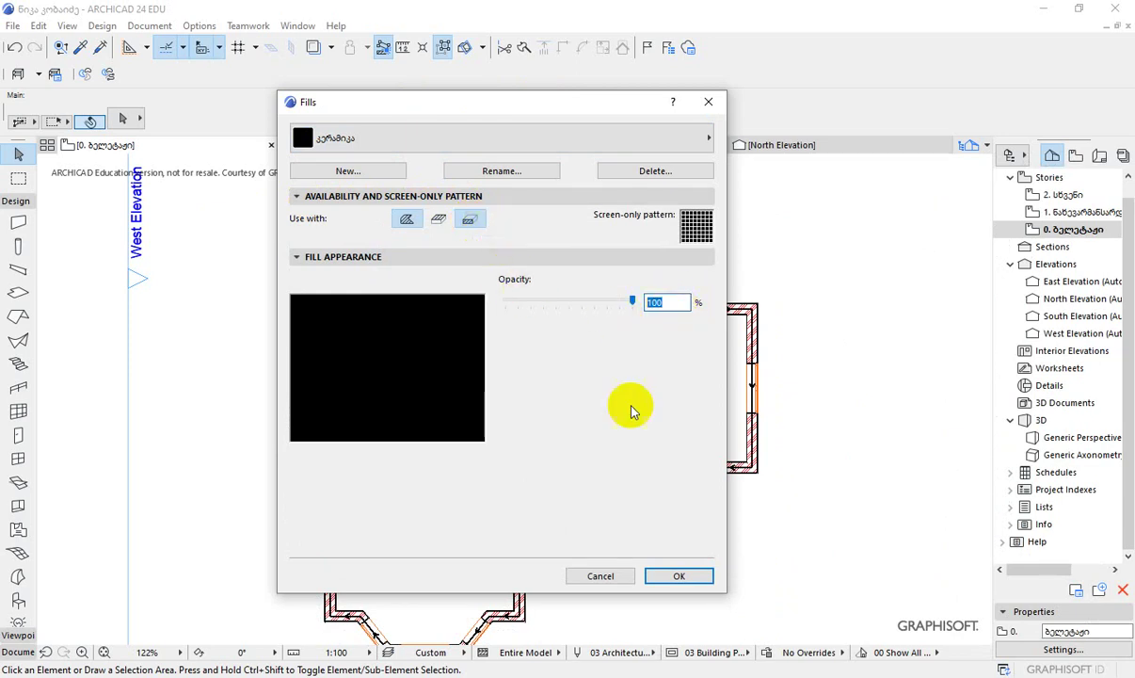
pyautogui.click(680, 576)
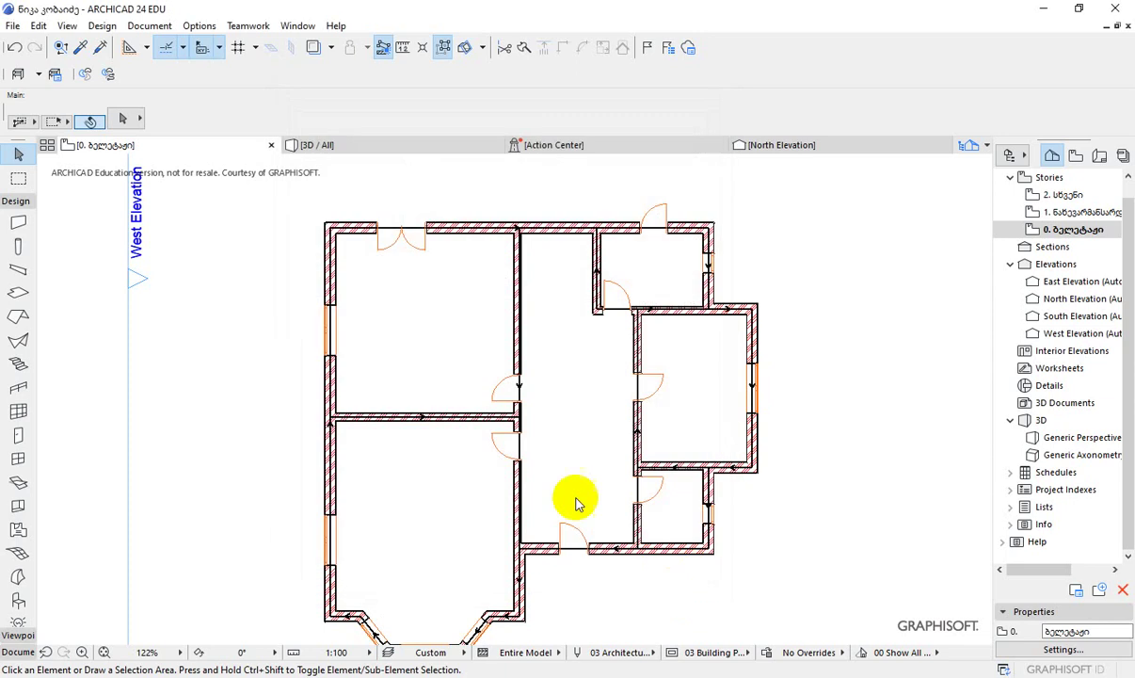
# Set the კაფელი building material's cut fill to კერამიკა and its cut fill pen to the light violet pen 11.
pyautogui.click(199, 26)
pyautogui.moveTo(259, 53)
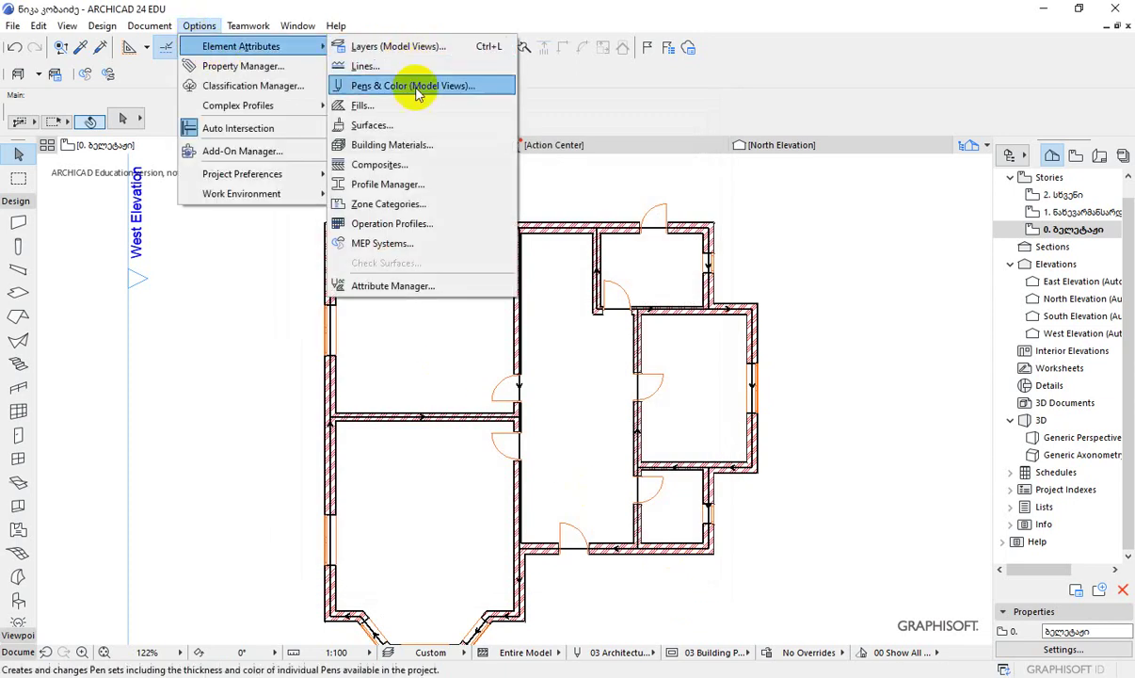
pyautogui.click(386, 145)
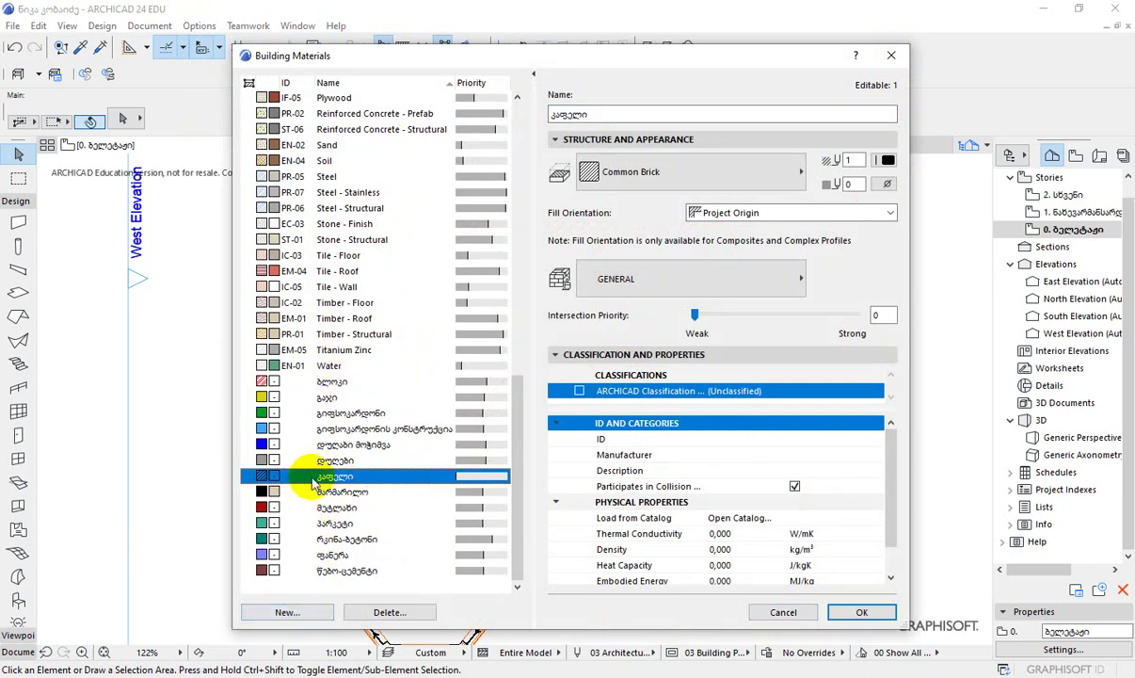
pyautogui.click(646, 175)
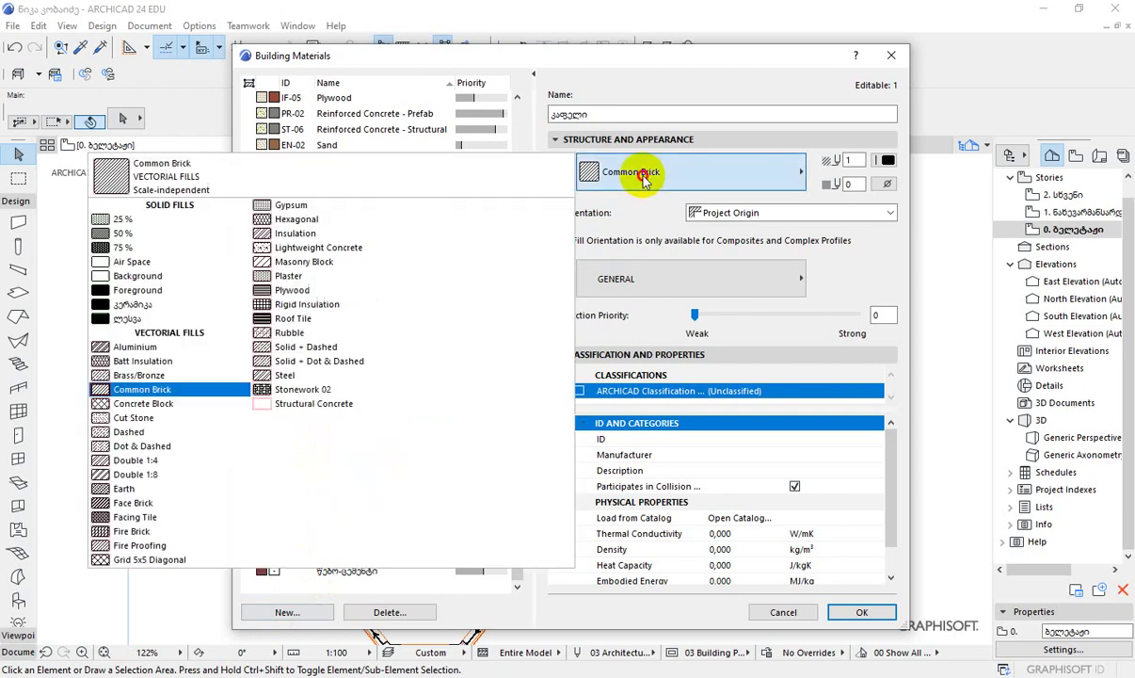
pyautogui.click(137, 305)
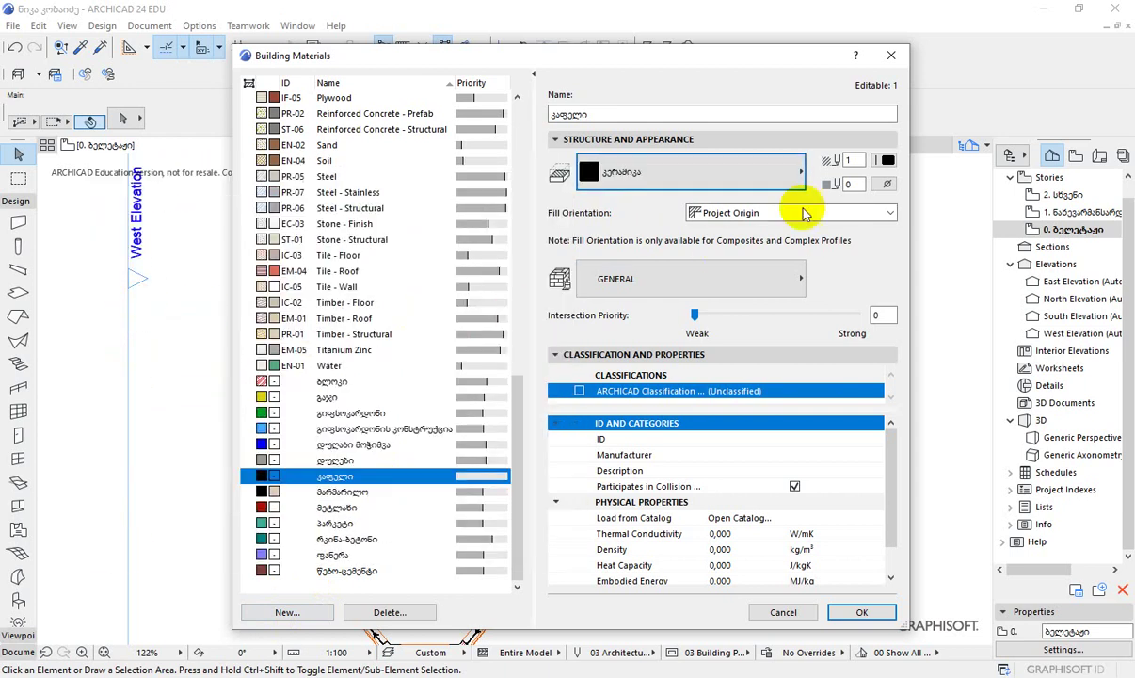
pyautogui.click(887, 160)
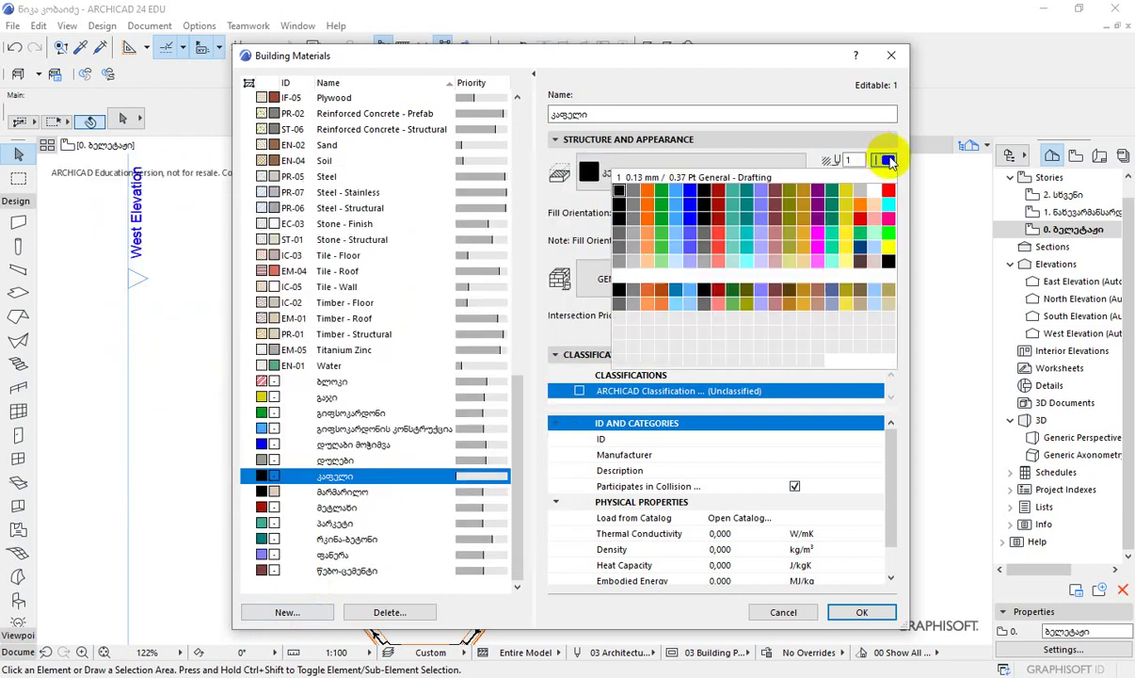
pyautogui.click(763, 195)
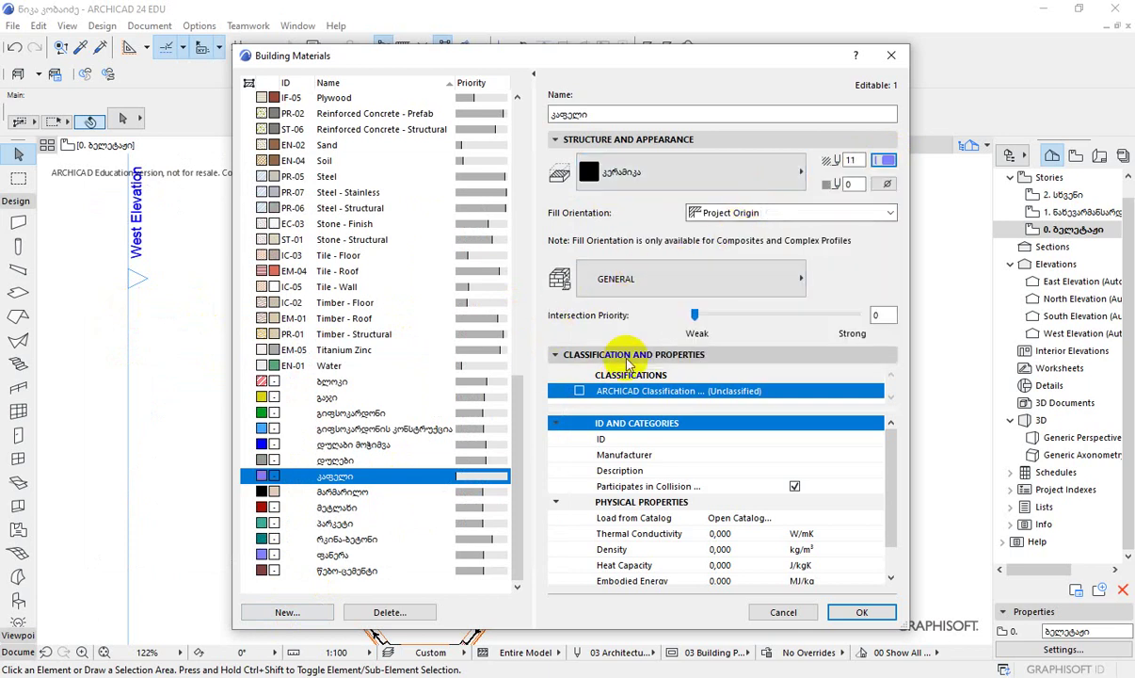
# Keep the კაფელი material's GENERAL surface, set its intersection priority to 520, and save the building materials.
pyautogui.click(635, 279)
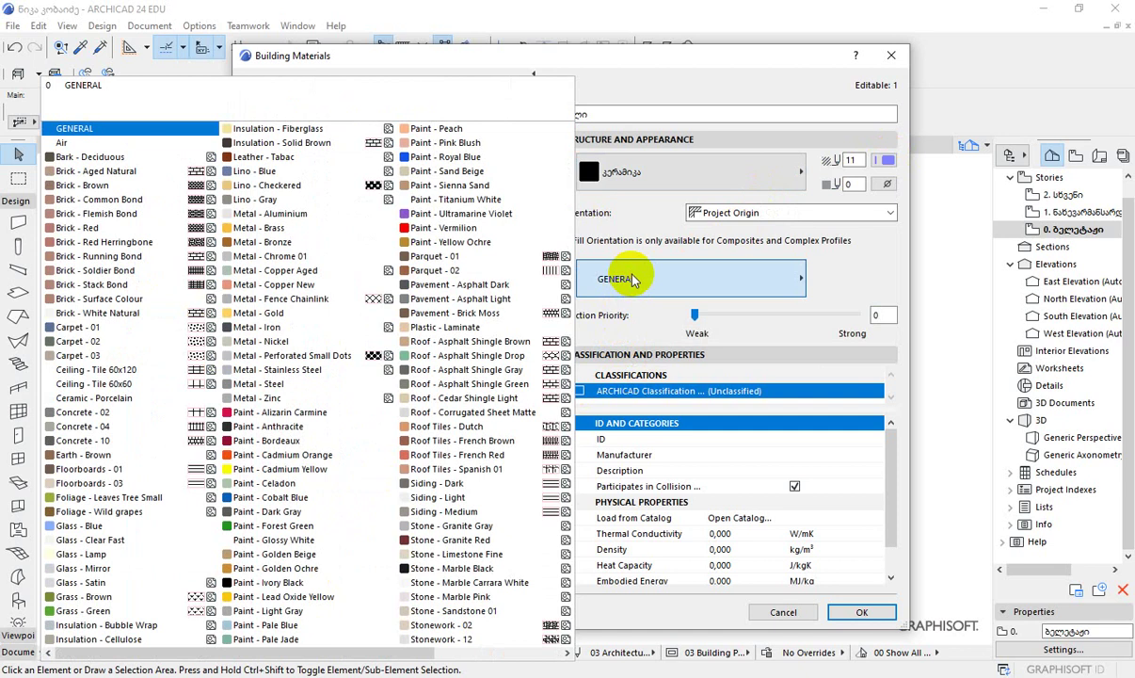
pyautogui.click(633, 285)
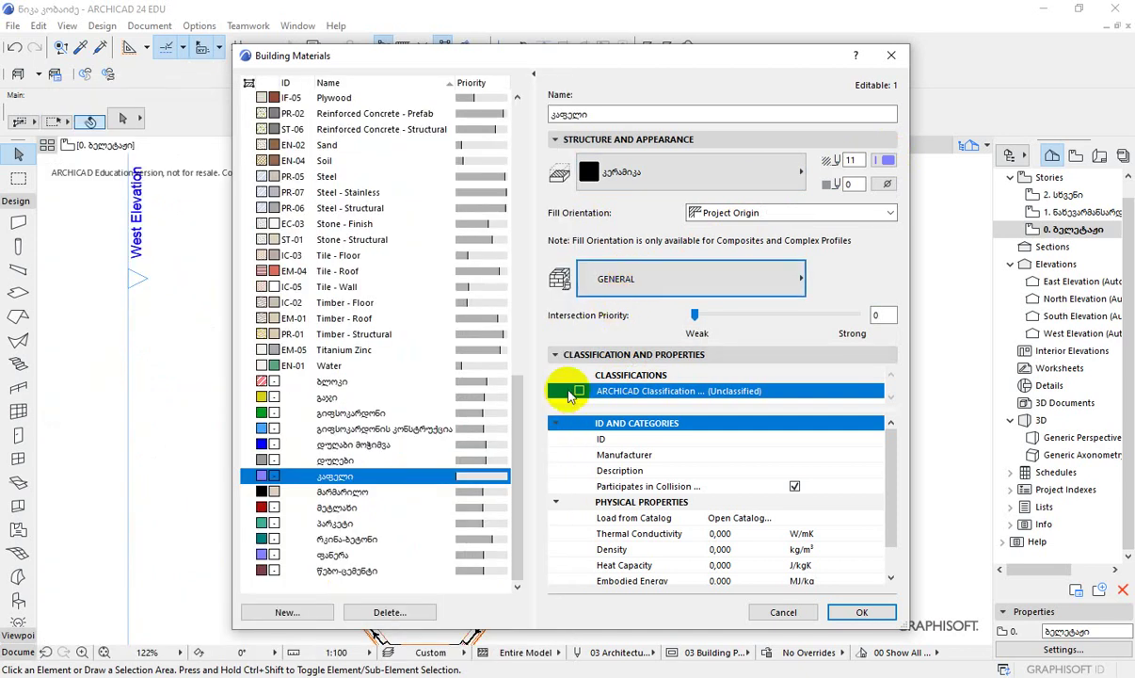
pyautogui.click(884, 314)
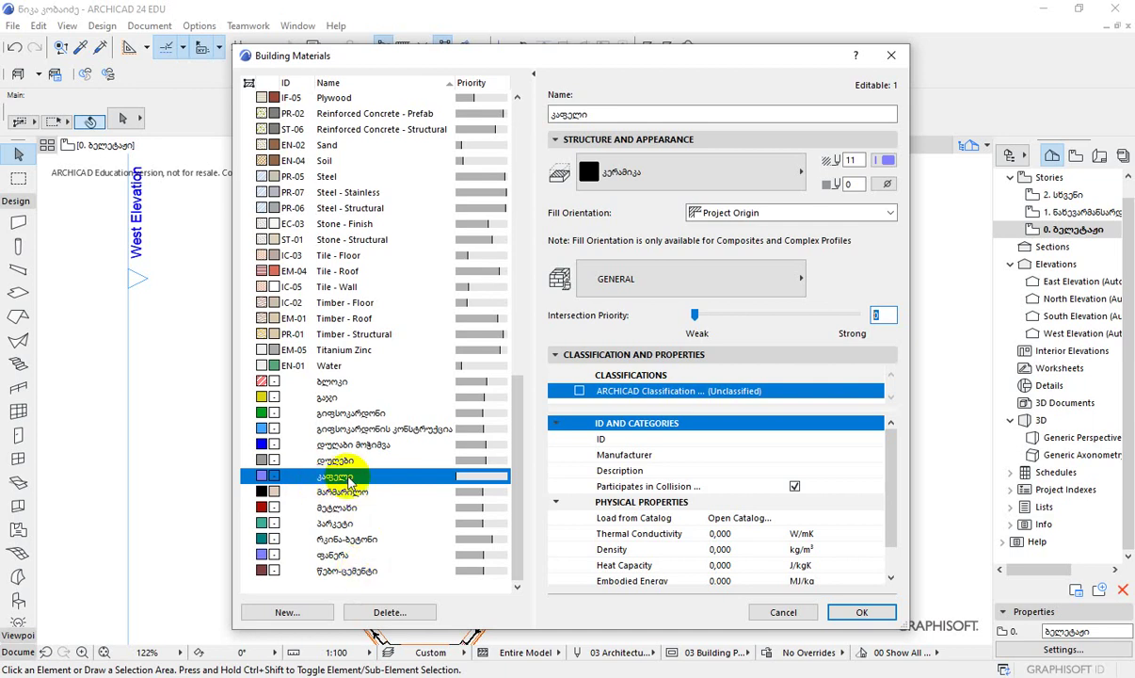
pyautogui.click(347, 571)
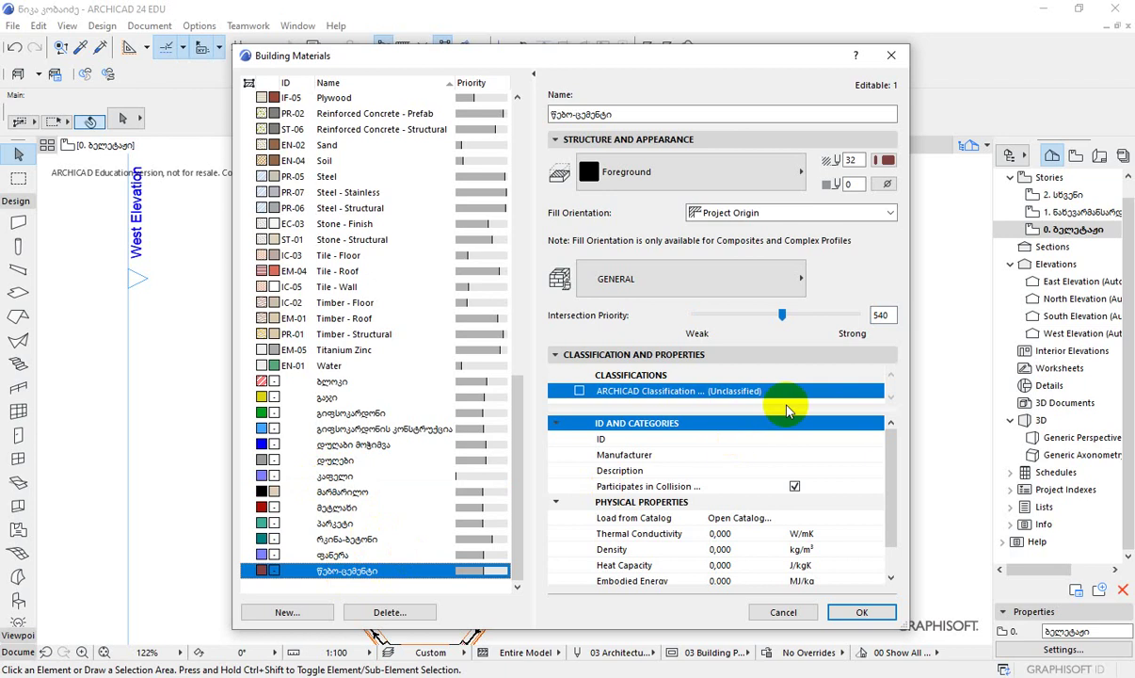
pyautogui.click(336, 477)
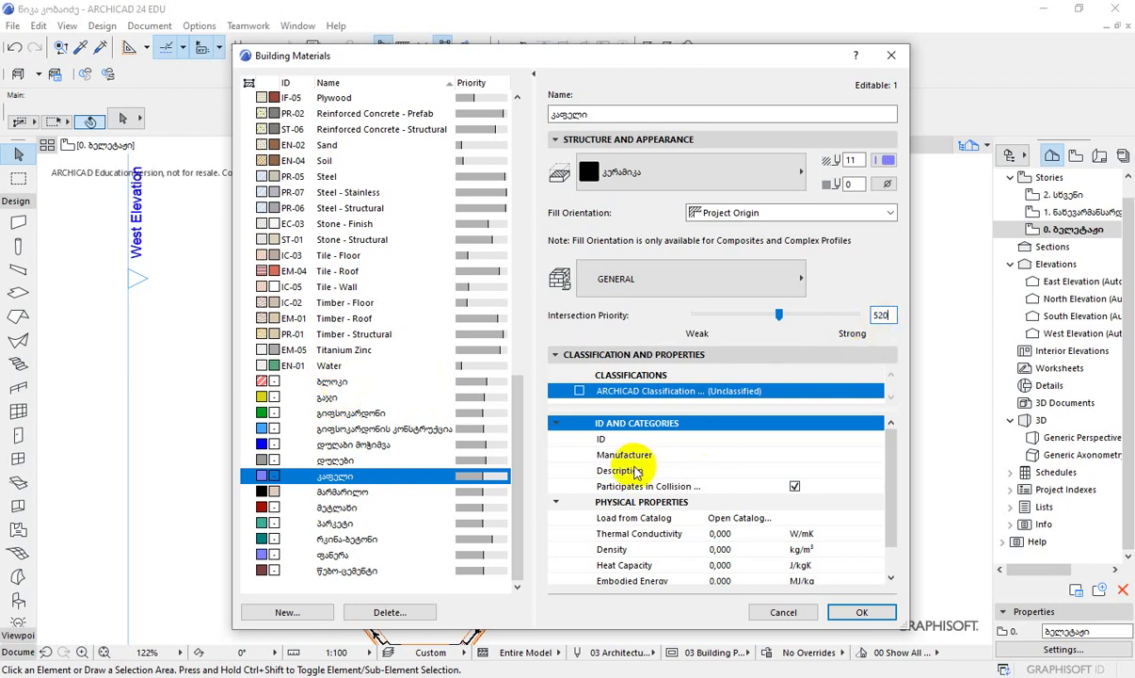
pyautogui.click(866, 614)
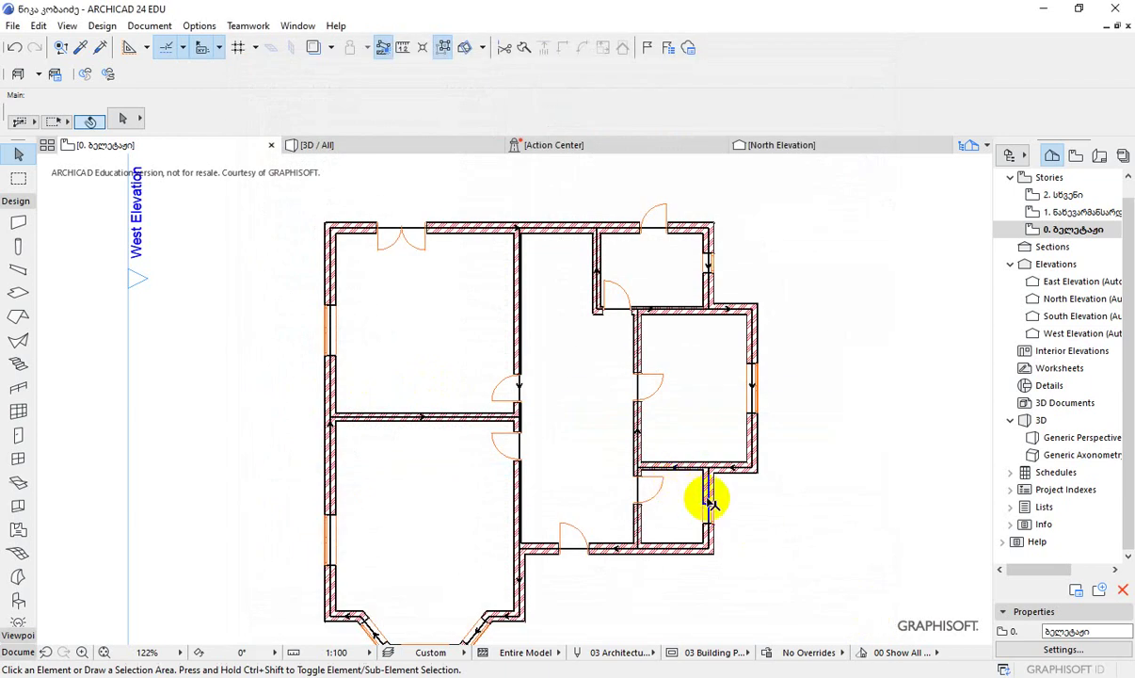
# Select the windowed exterior wall of the small room beside the entrance and check which composite structure it uses.
pyautogui.scroll(7, 710, 503)
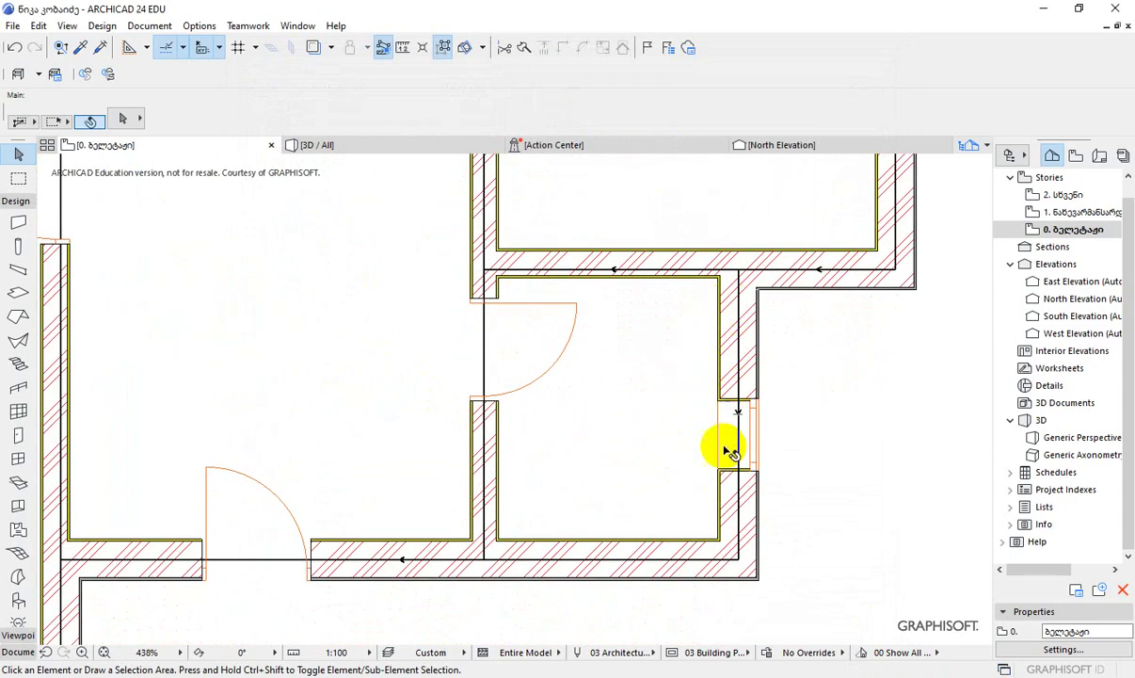
pyautogui.moveTo(626, 418); pyautogui.dragTo(638, 445, button='middle')
pyautogui.click(735, 401)
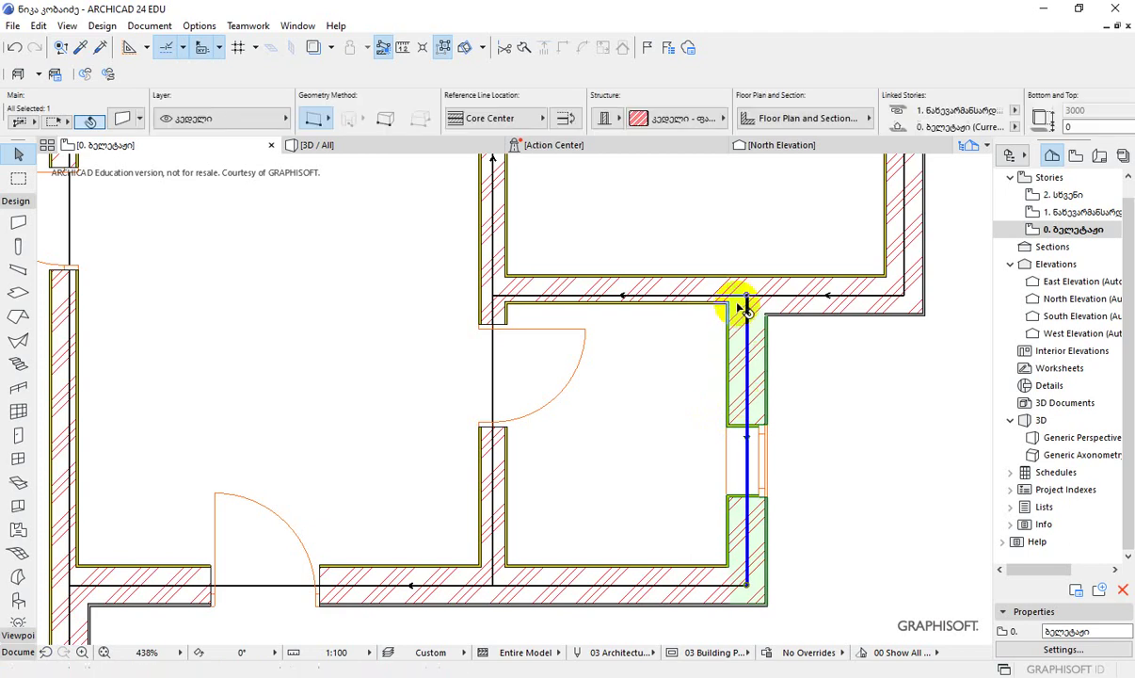
pyautogui.click(683, 120)
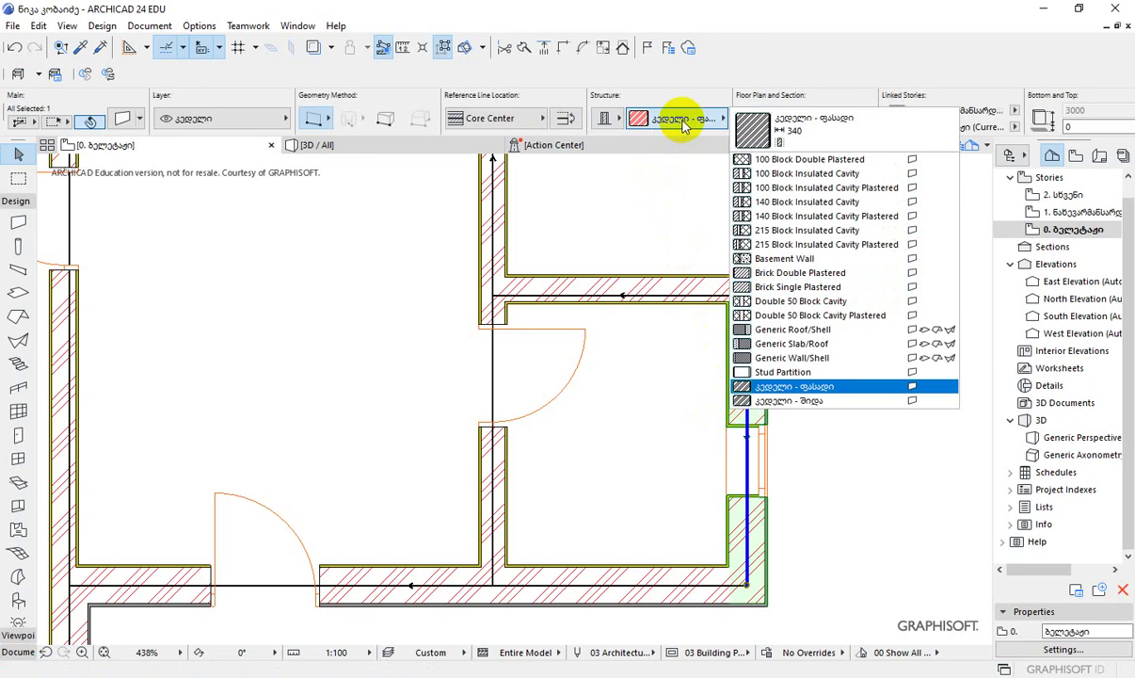
pyautogui.click(684, 120)
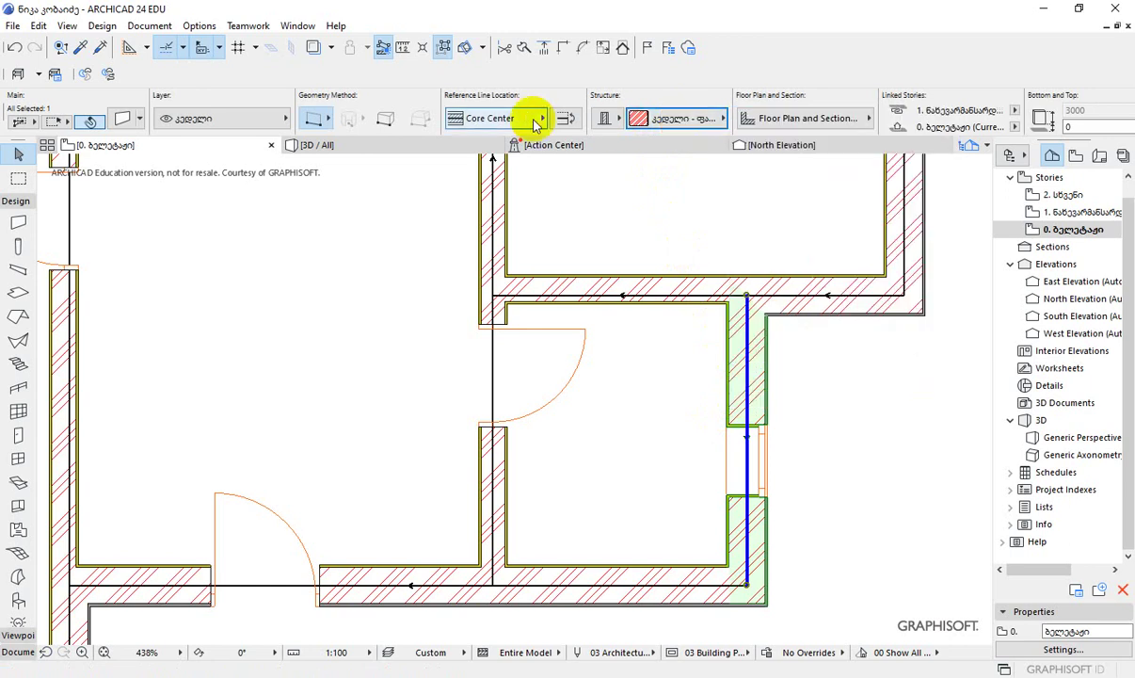
# Examine the skin layers of the კედელი - ფასადი composite and leave the composites without changes.
pyautogui.click(199, 26)
pyautogui.moveTo(283, 46)
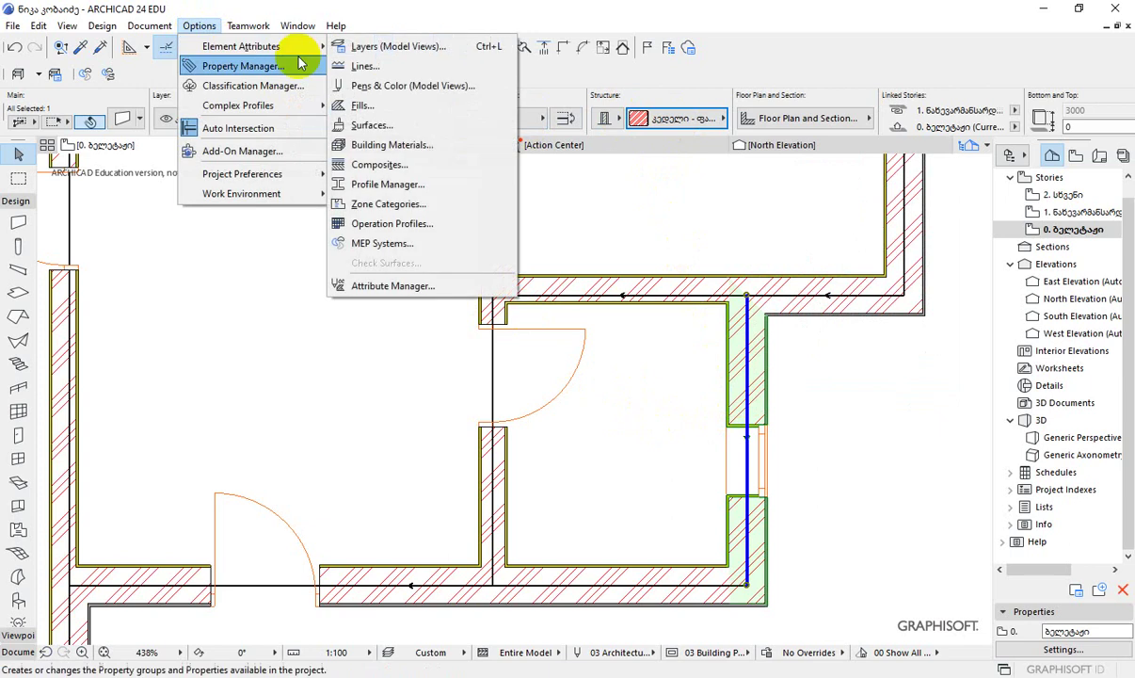
pyautogui.click(404, 169)
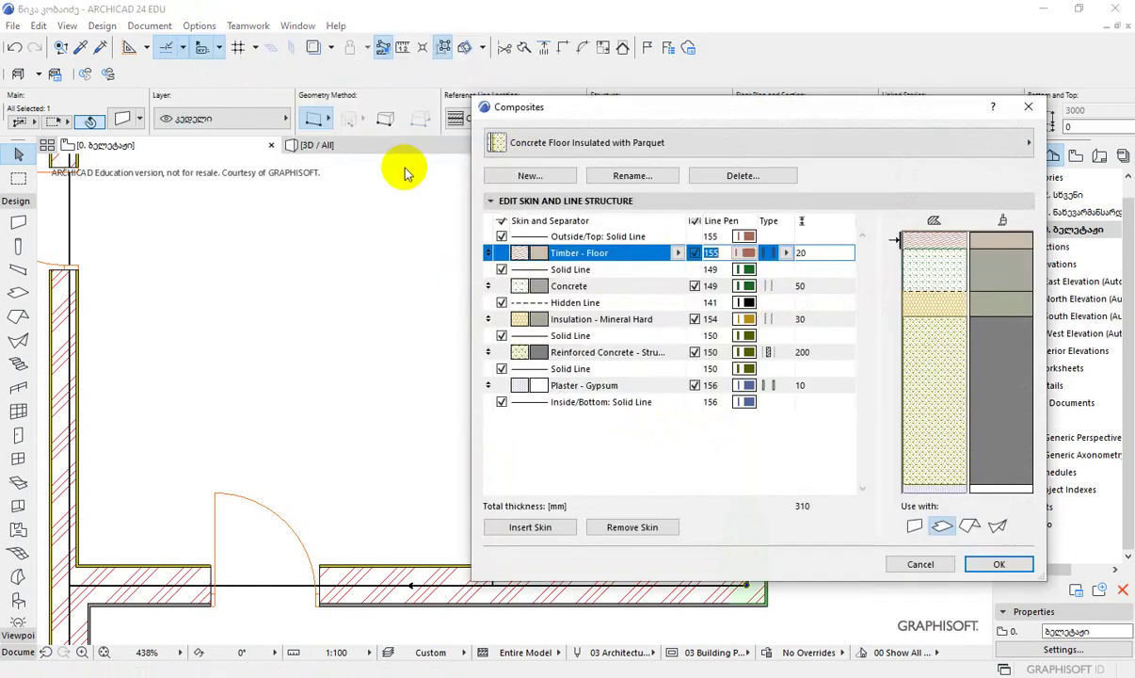
pyautogui.click(569, 149)
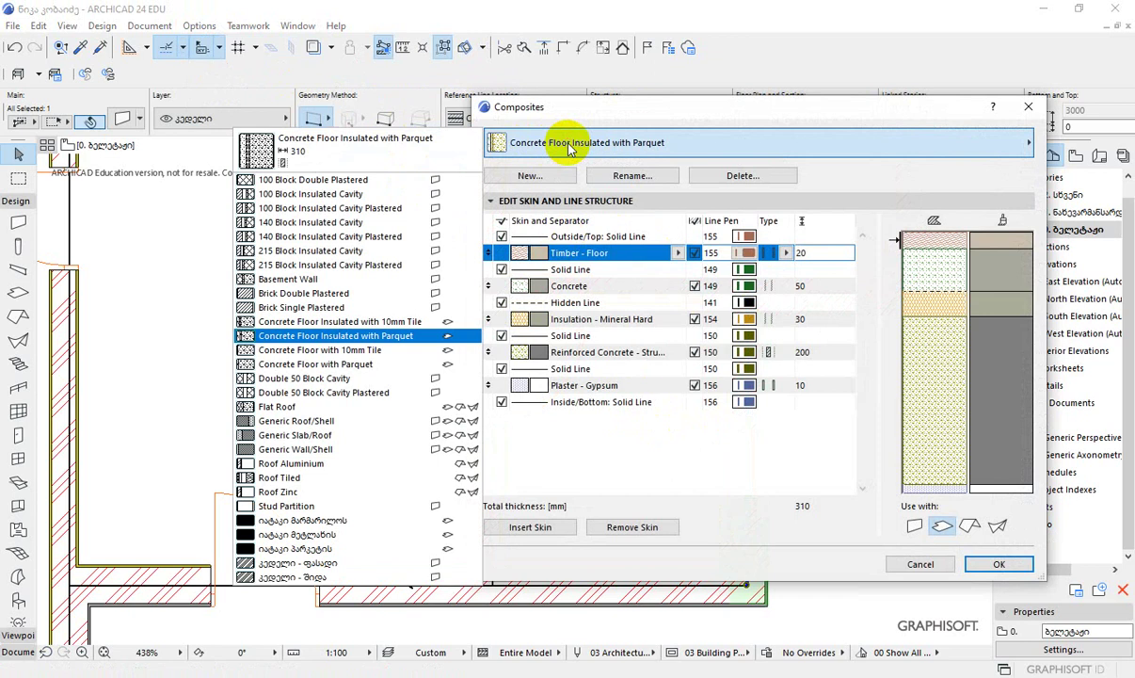
pyautogui.click(297, 563)
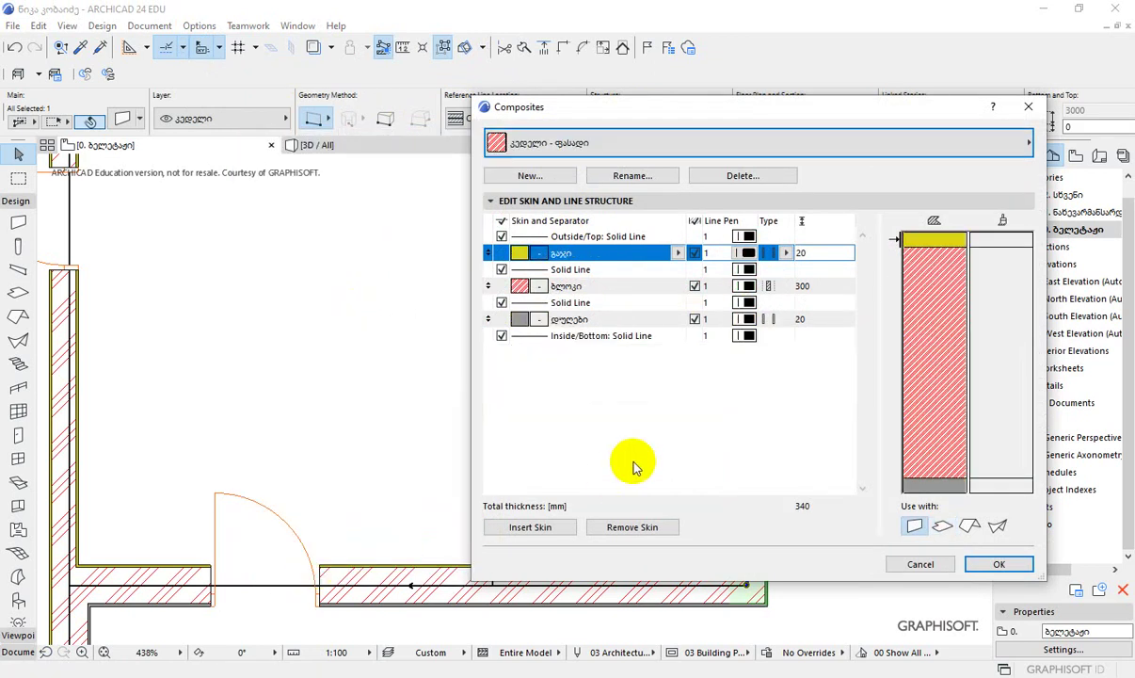
pyautogui.click(1027, 107)
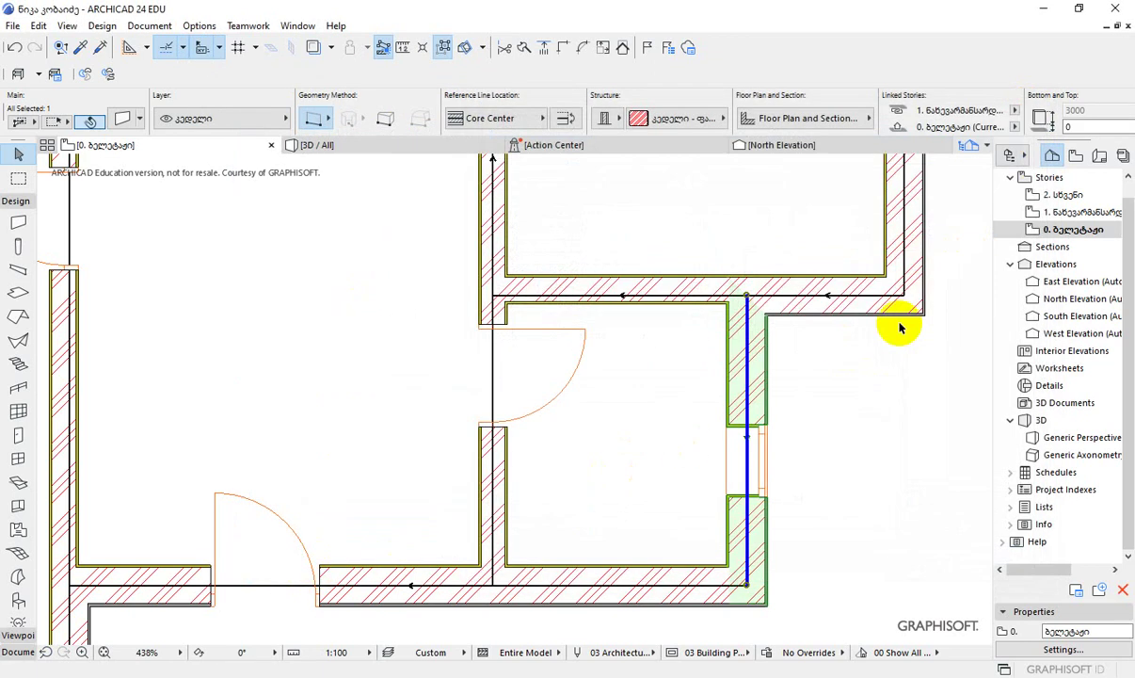
# Duplicate the selected wall's კედელი - ფასადი composite as a new composite named კედელი - ფასადი კაფელი.
pyautogui.rightClick(748, 357)
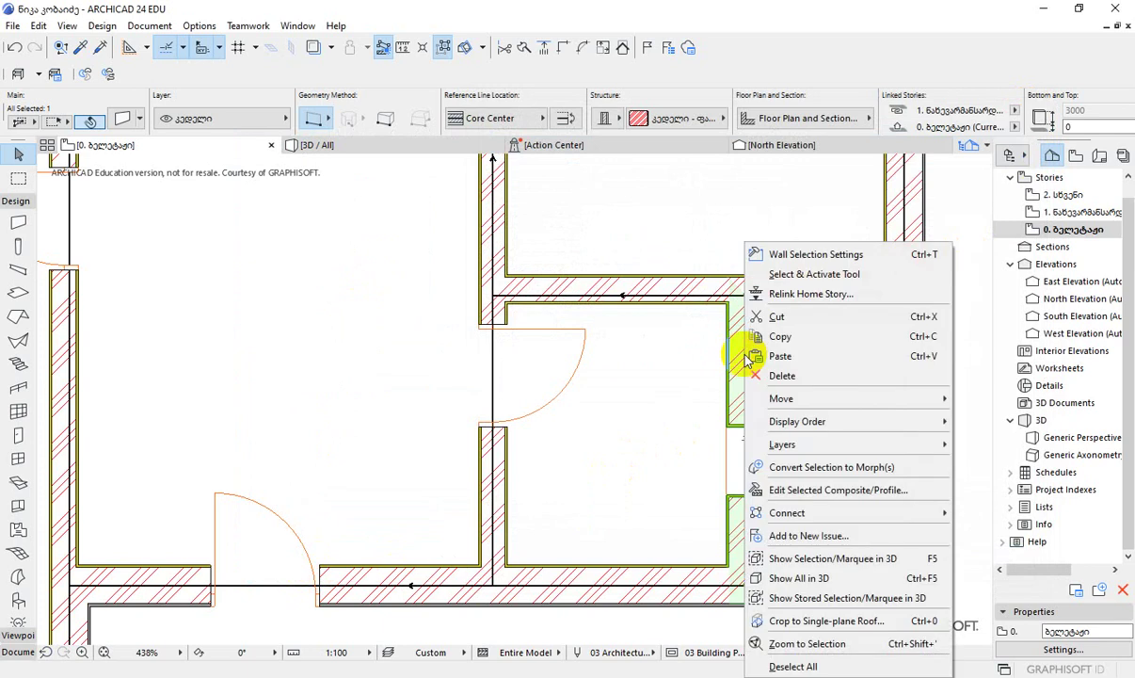
pyautogui.click(851, 490)
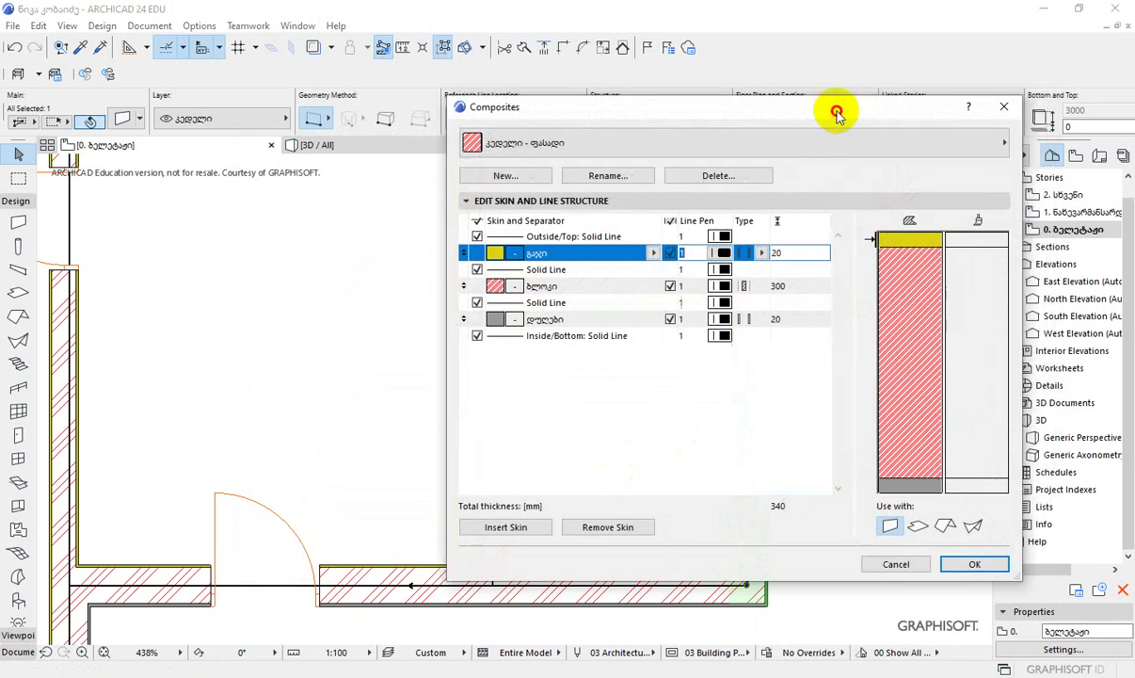
pyautogui.moveTo(837, 112); pyautogui.dragTo(527, 52)
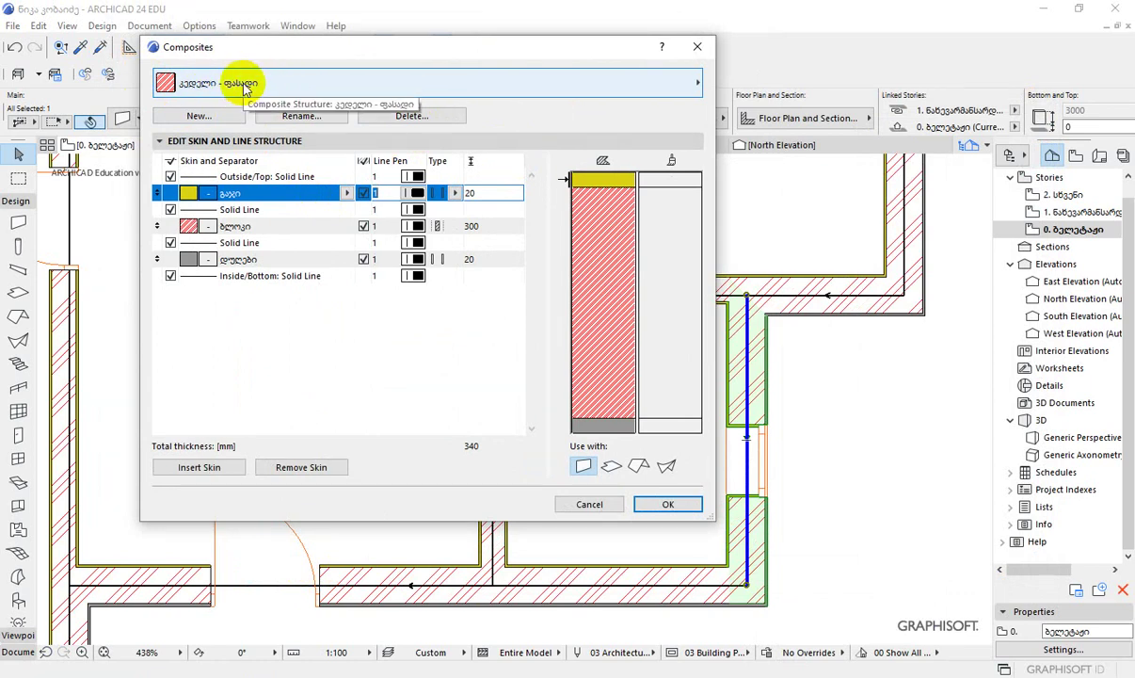
pyautogui.click(199, 115)
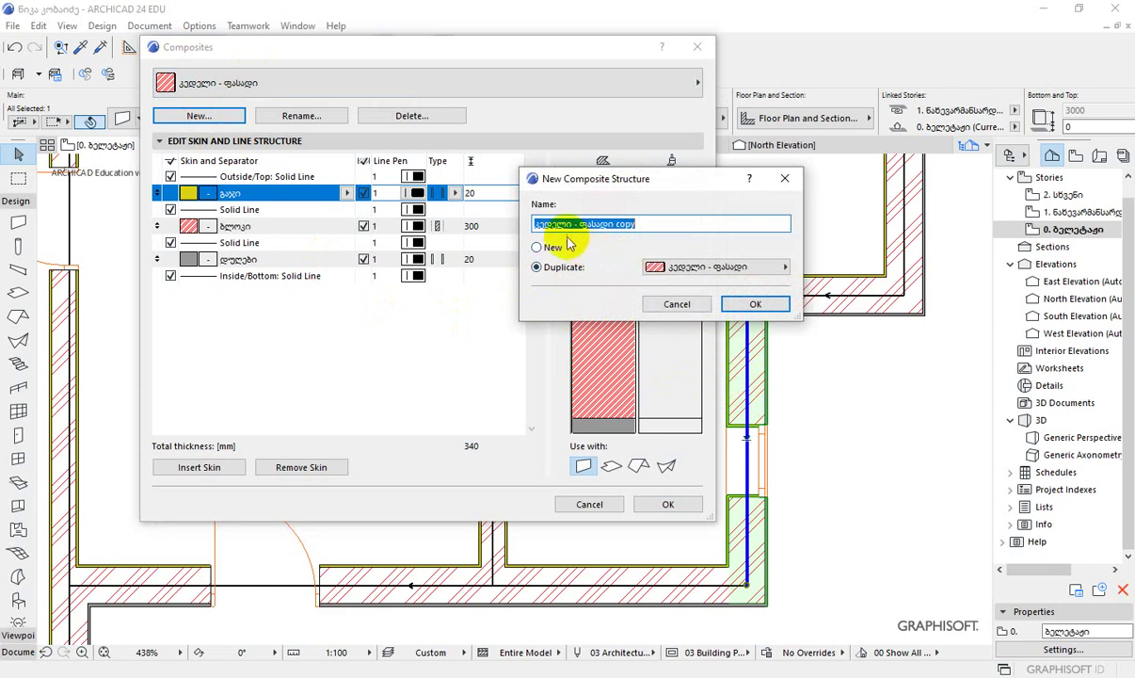
pyautogui.moveTo(645, 224); pyautogui.dragTo(618, 225)
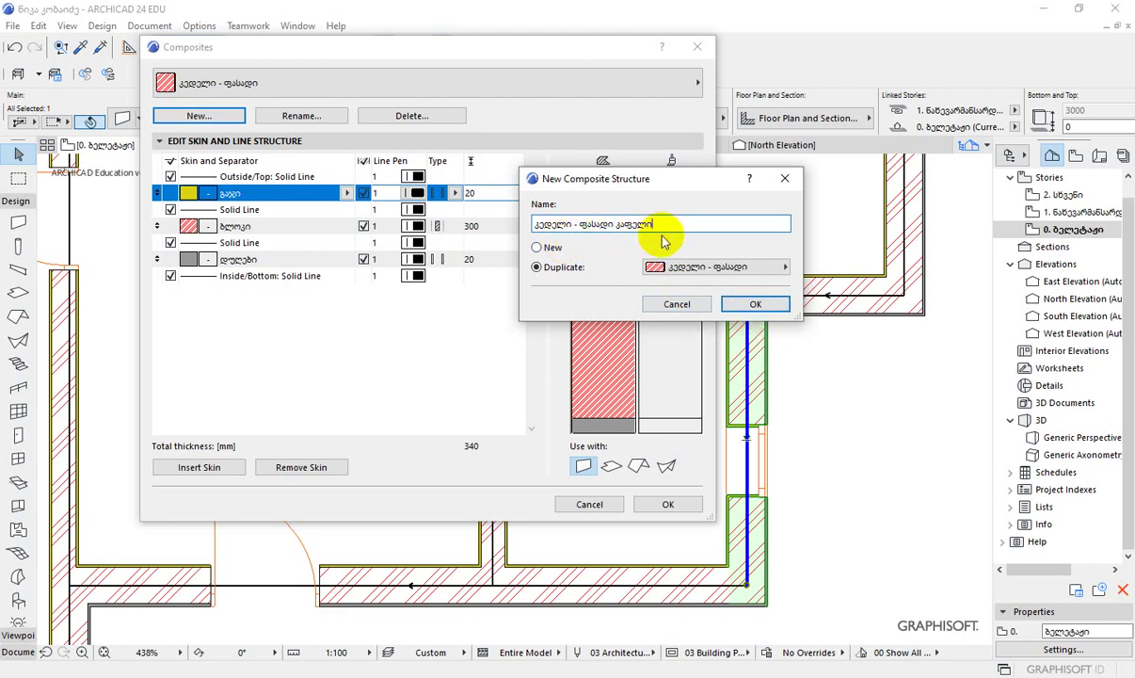
pyautogui.click(756, 305)
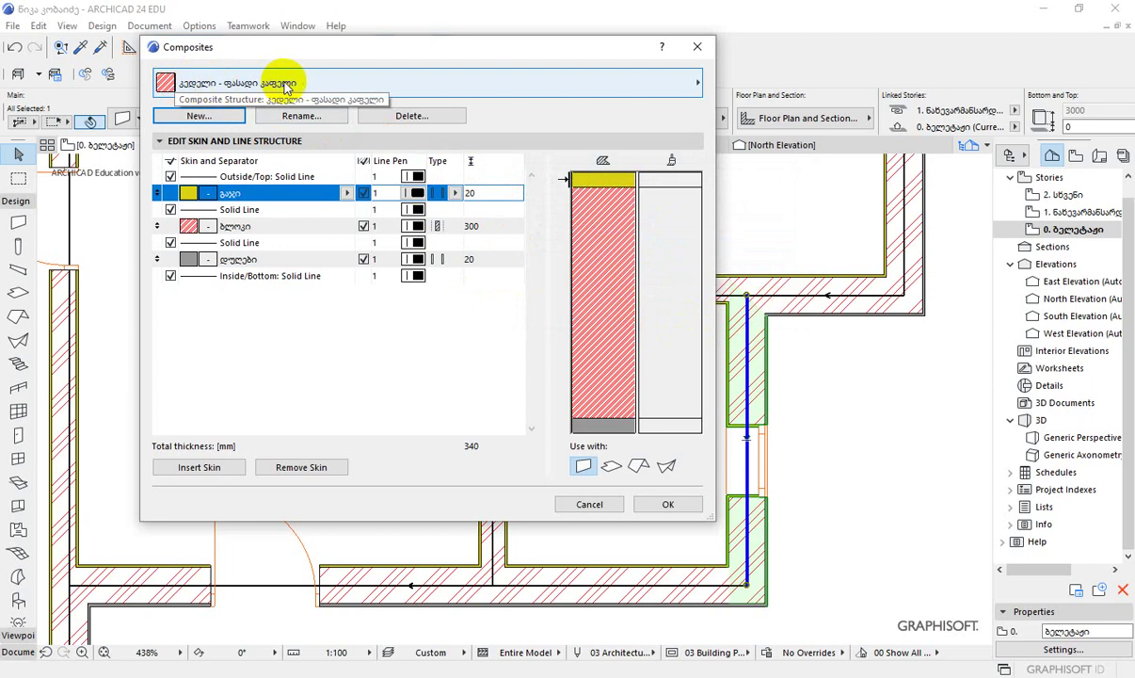
# Insert two additional skins at the გაჯი layer of the კედელი - ფასადი კაფელი composite.
pyautogui.click(241, 226)
pyautogui.click(250, 261)
pyautogui.click(256, 226)
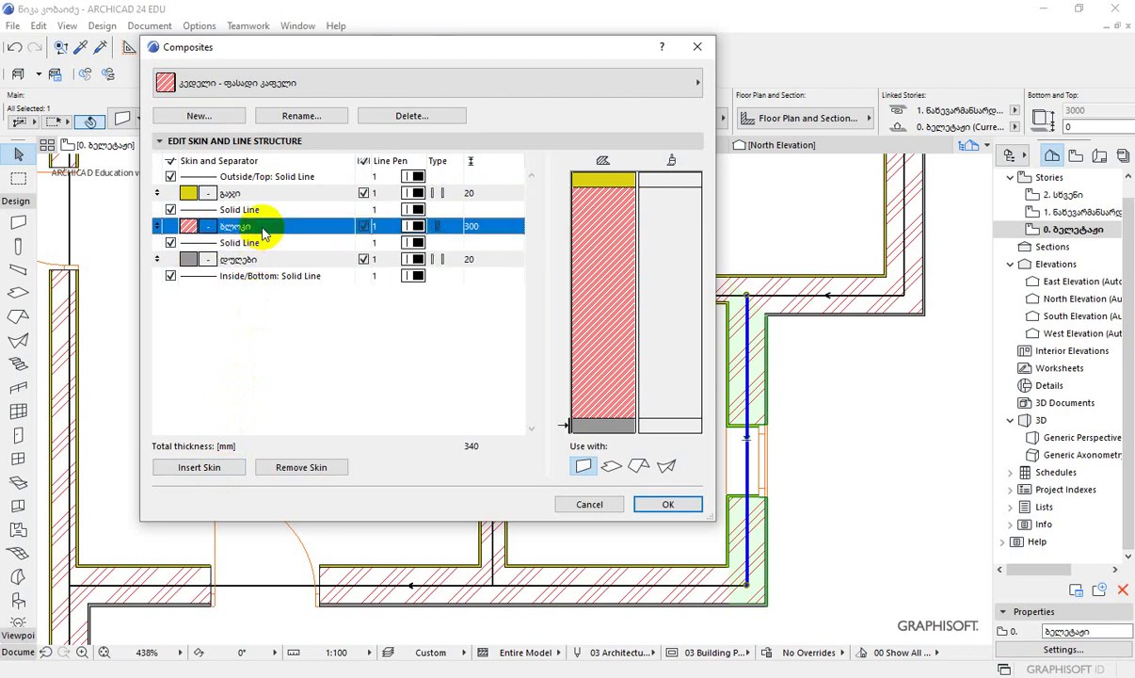
pyautogui.click(250, 193)
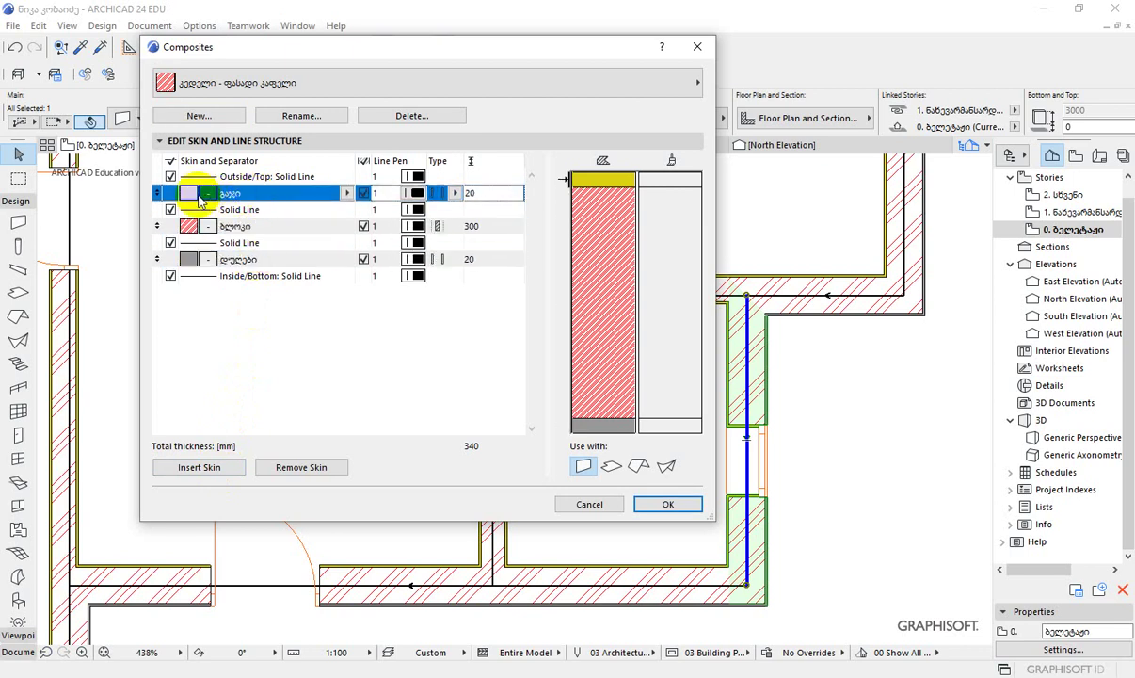
pyautogui.click(205, 469)
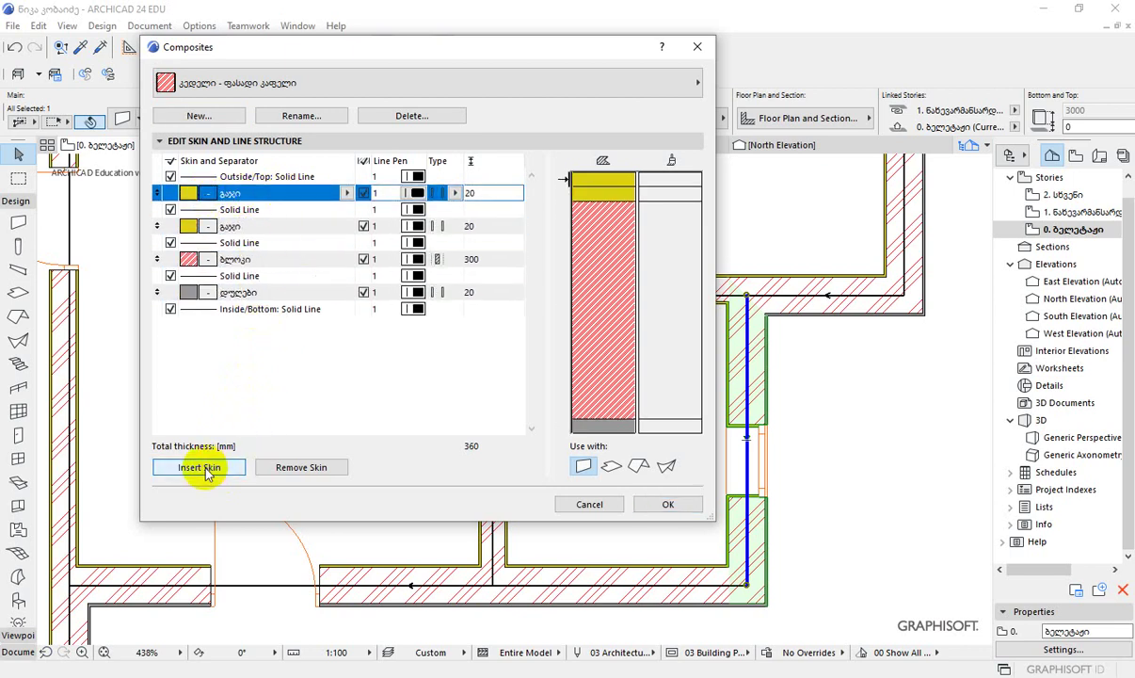
pyautogui.click(201, 468)
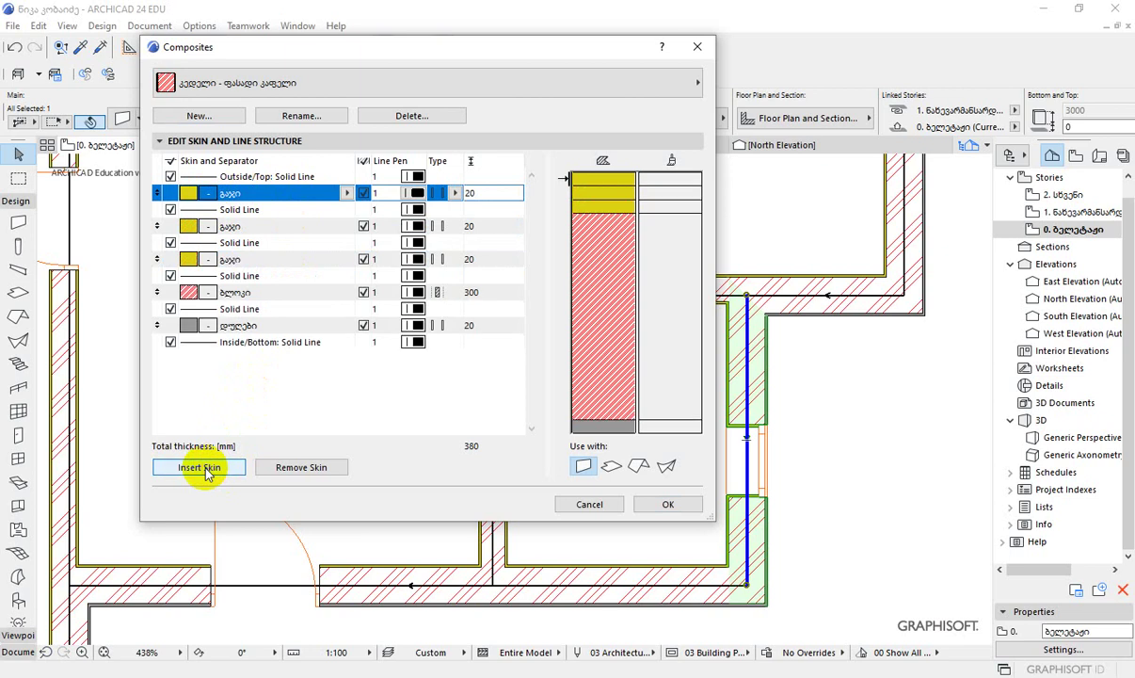
# Assign the three გაჯი skins, from the block skin outward, the materials დუღები, წებო-ცემენტი and კაფელი.
pyautogui.click(268, 258)
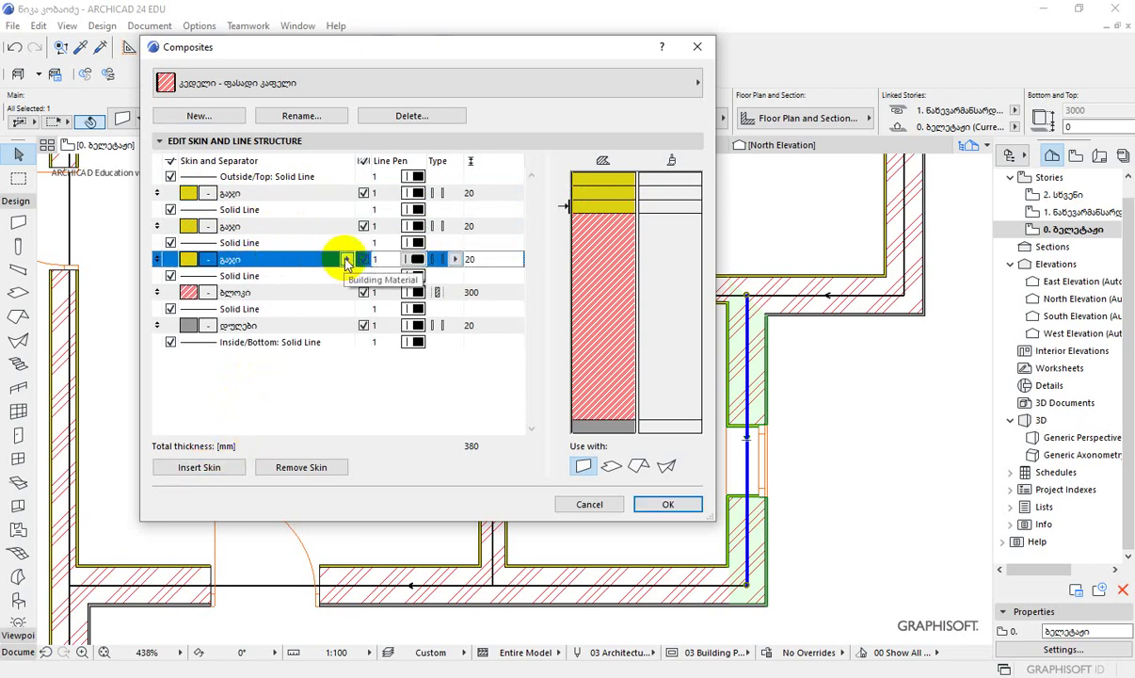
pyautogui.click(347, 260)
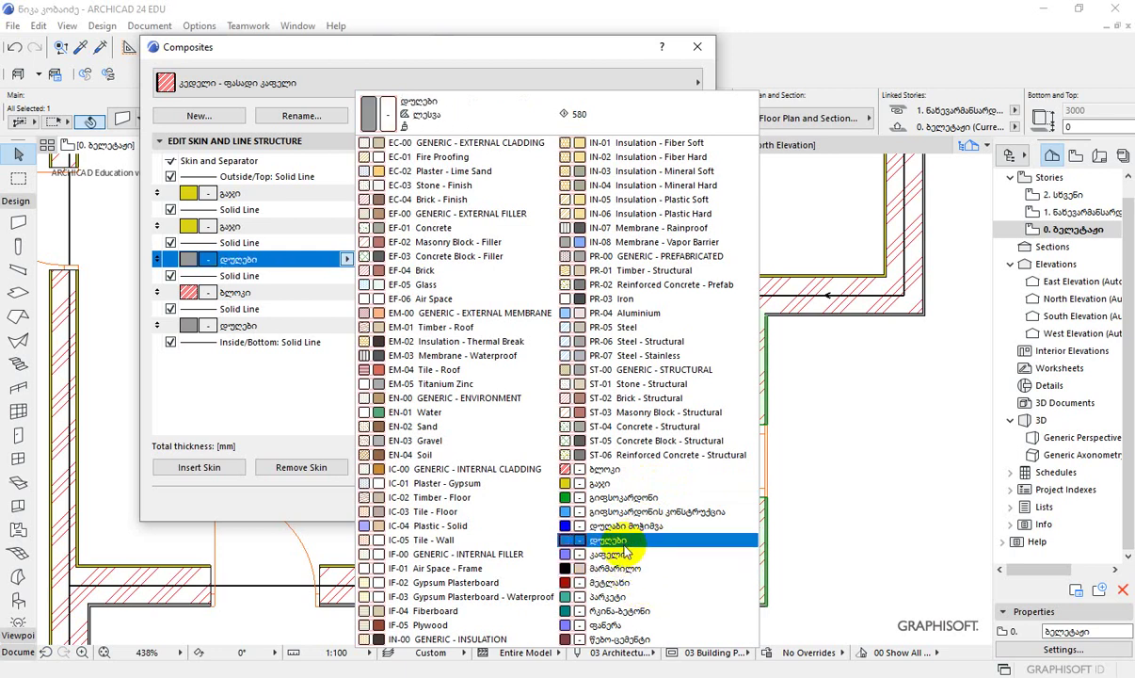
pyautogui.click(621, 543)
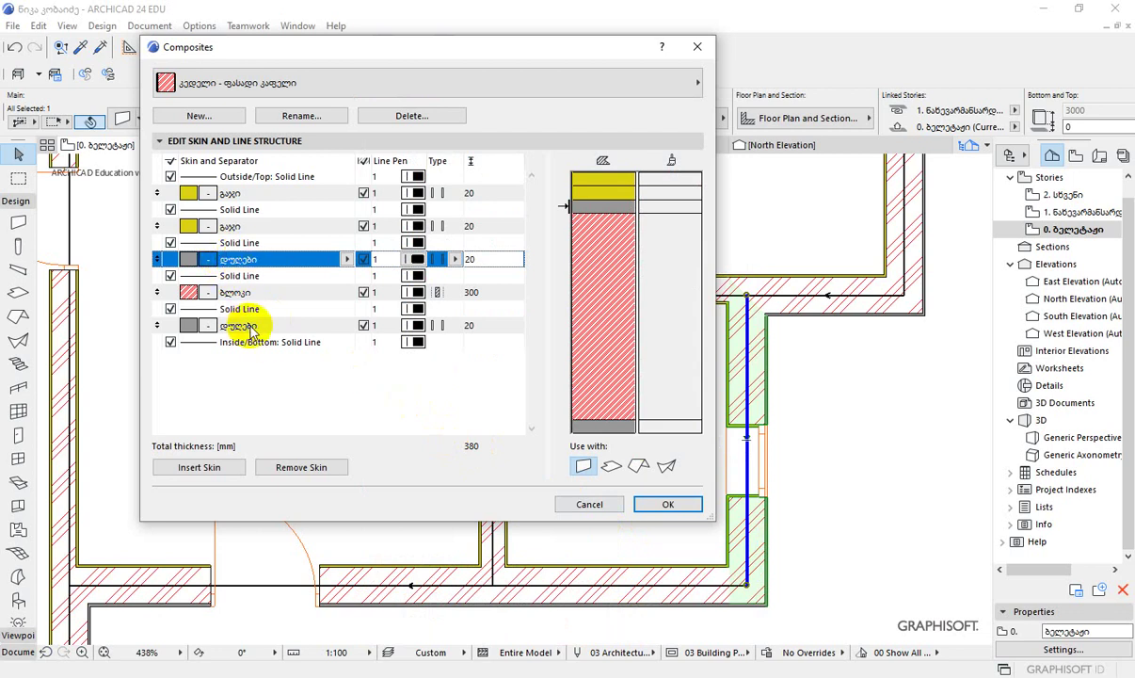
pyautogui.click(252, 225)
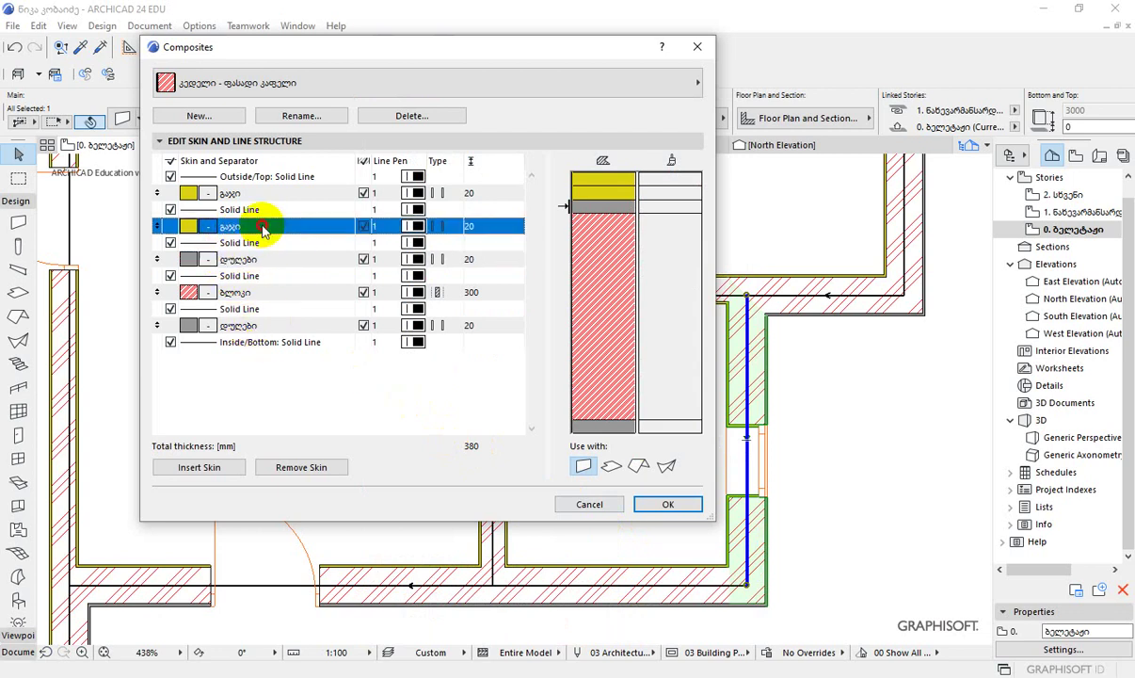
pyautogui.click(345, 230)
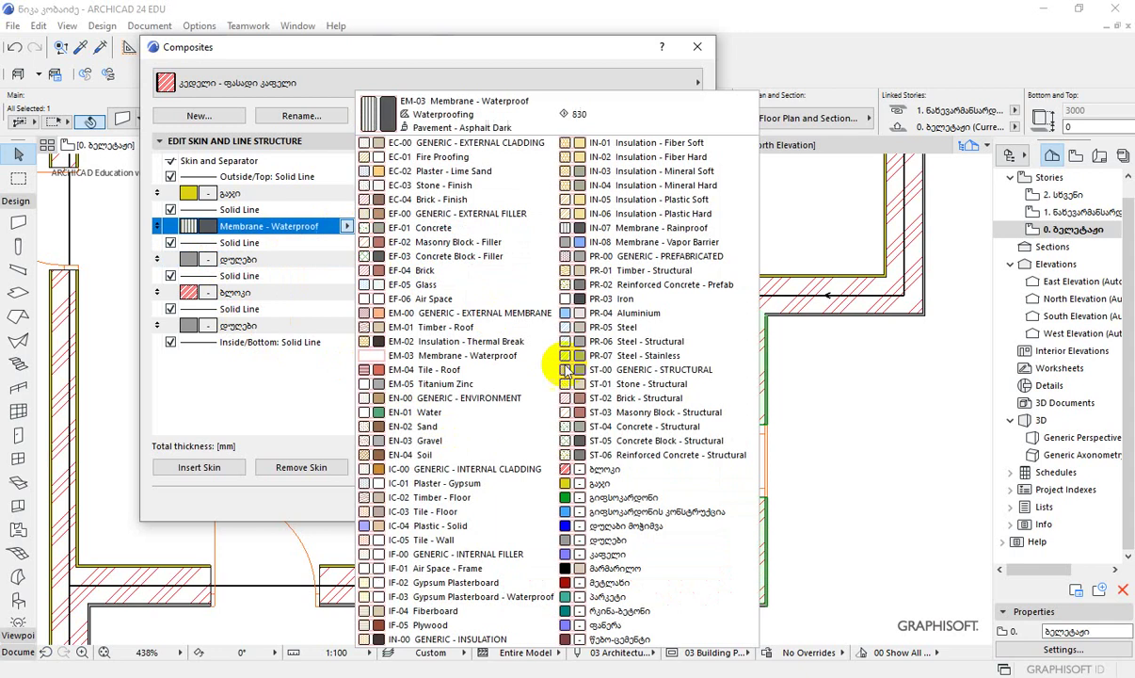
pyautogui.click(632, 644)
pyautogui.click(269, 193)
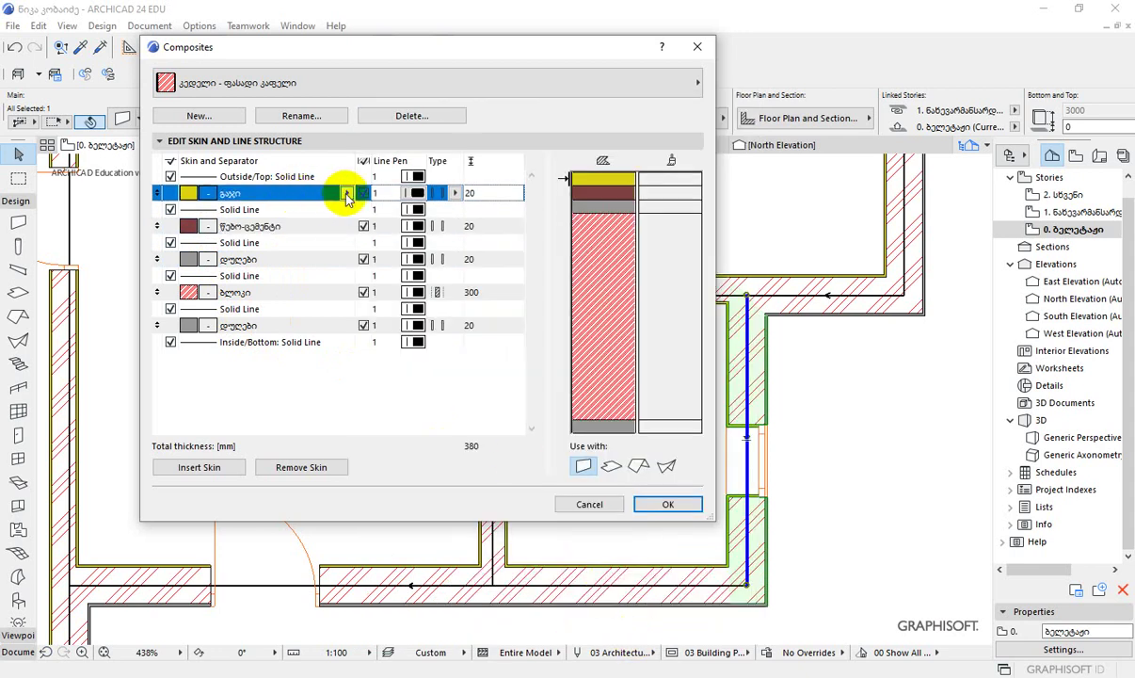
pyautogui.click(347, 194)
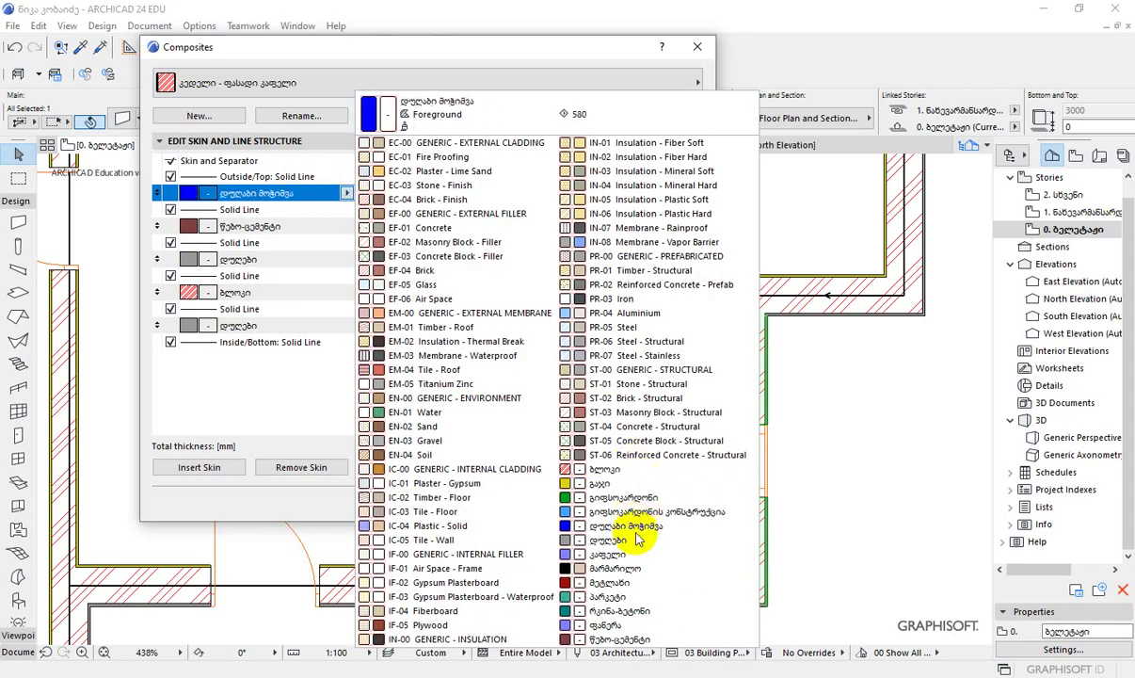
pyautogui.click(631, 556)
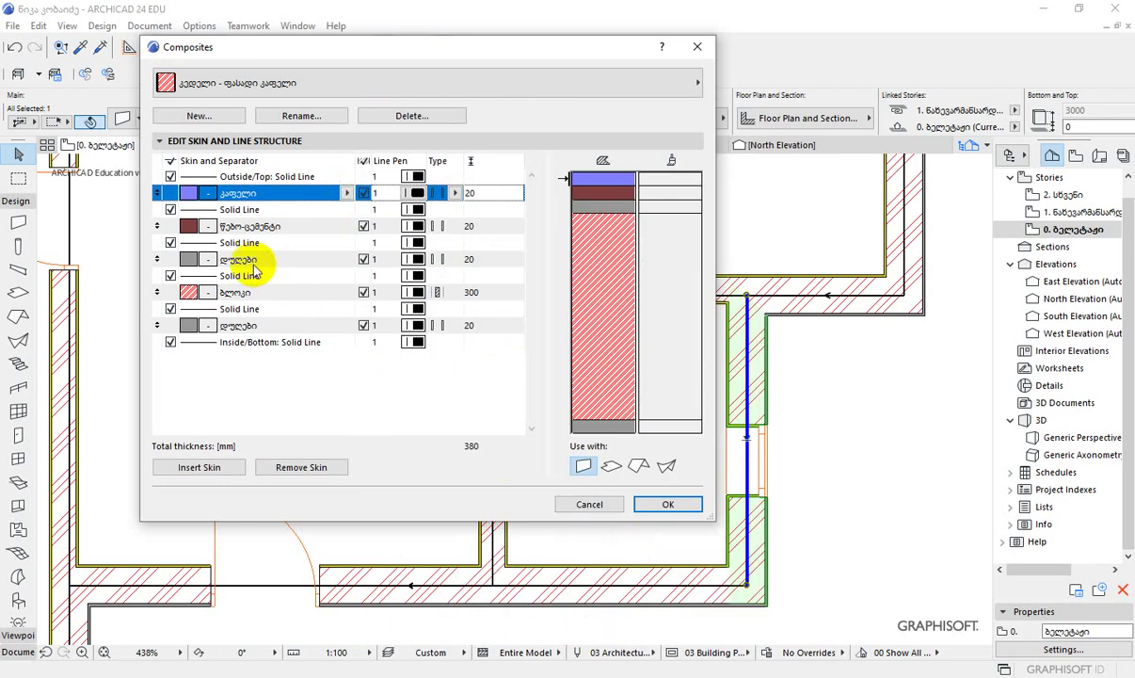
# Set the thickness of the წებო-ცემენტი skin to 5 mm and of the კაფელი skin to 10 mm.
pyautogui.click(282, 259)
pyautogui.click(491, 259)
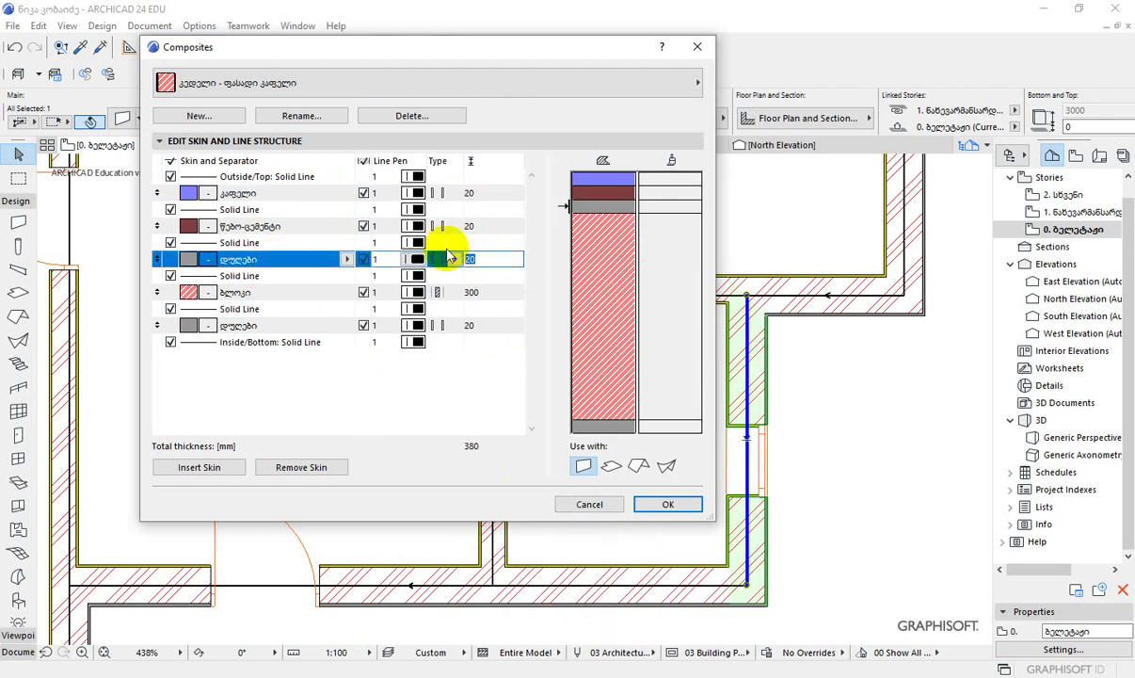
pyautogui.click(294, 227)
pyautogui.click(494, 227)
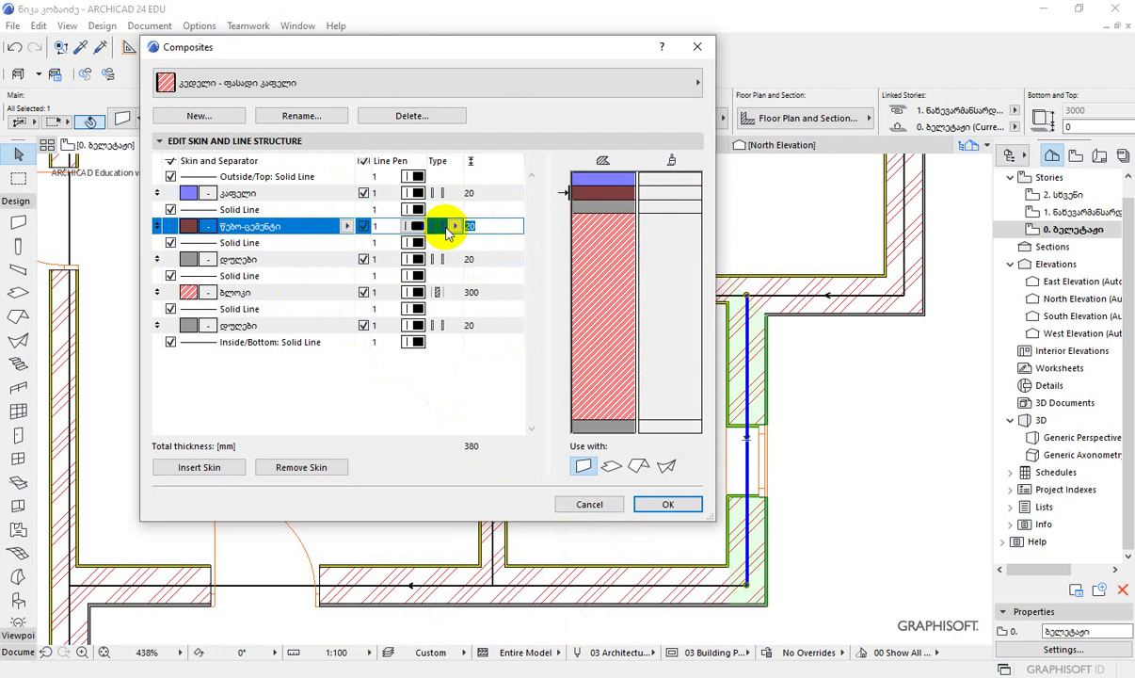
pyautogui.write('5')
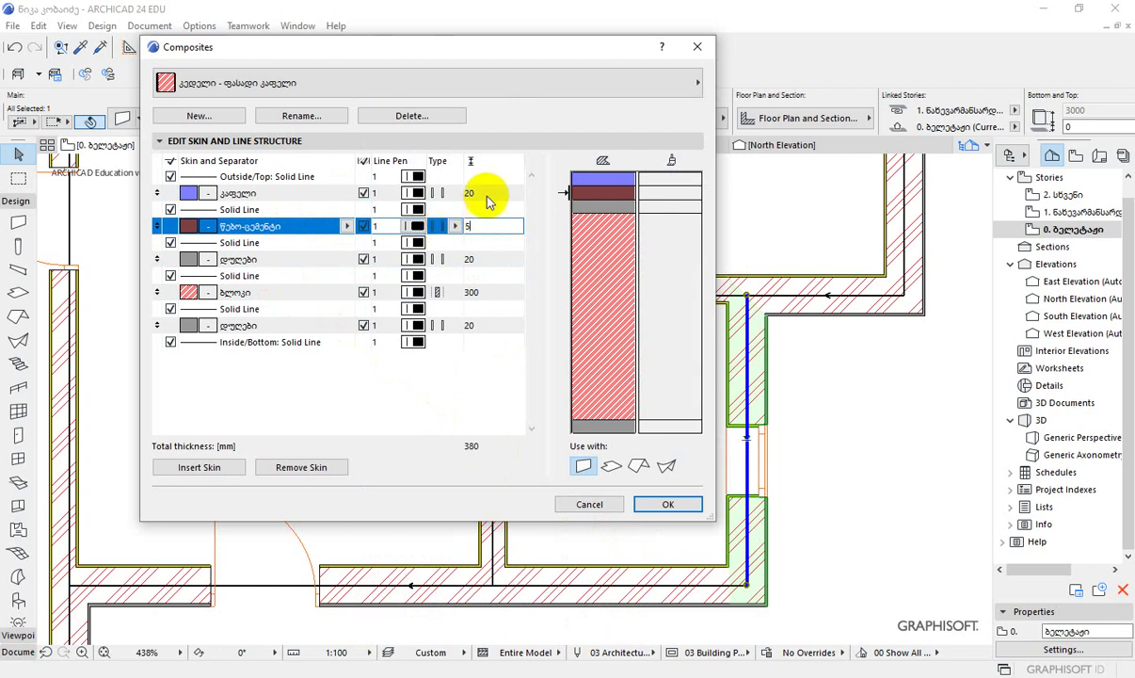
pyautogui.press('Return')
pyautogui.click(483, 195)
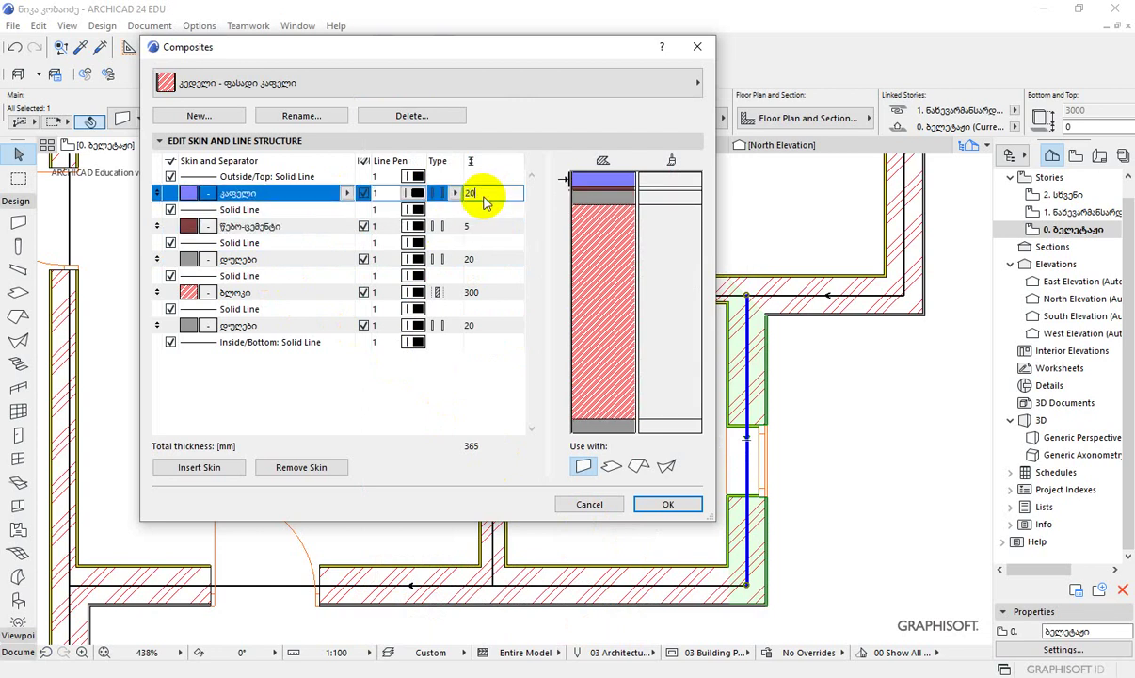
pyautogui.click(463, 193)
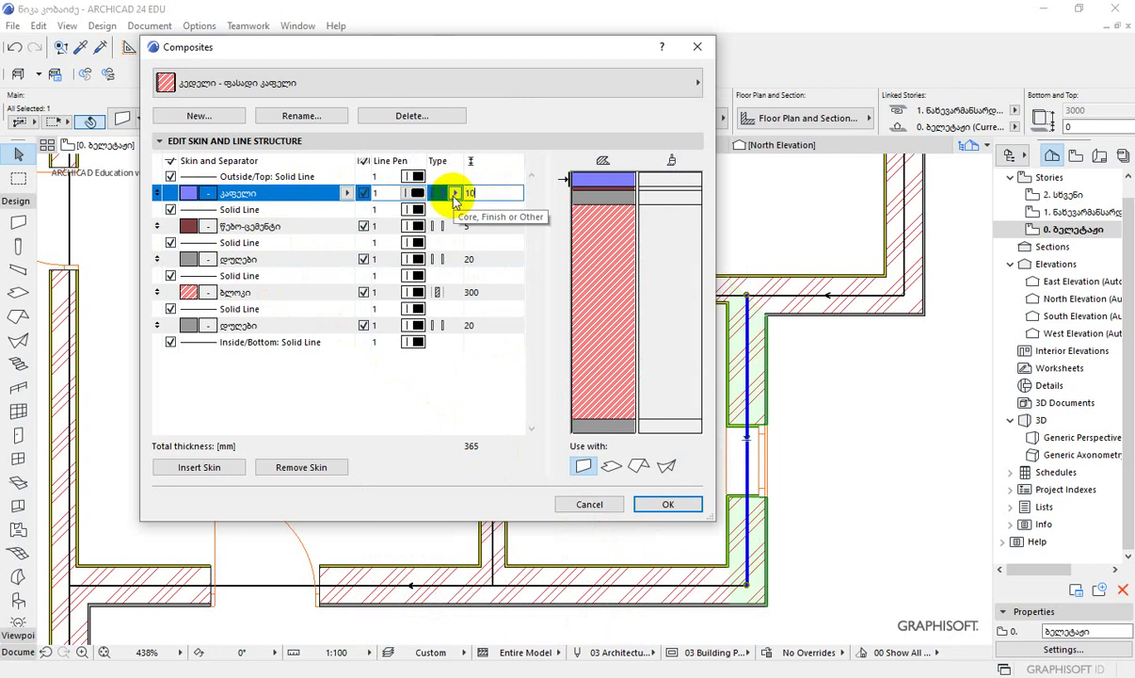
pyautogui.write('10')
pyautogui.click(450, 370)
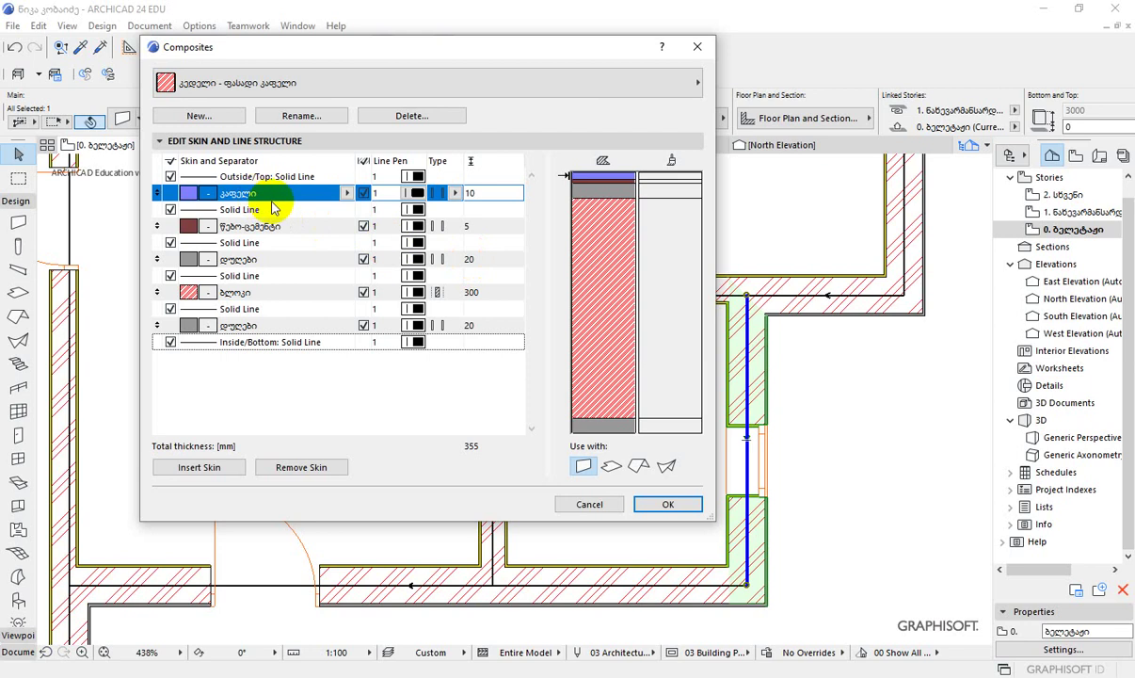
# Review the კაფელი and წებო-ცემენტი skin thicknesses and save the კედელი - ფასადი კაფელი composite.
pyautogui.click(471, 192)
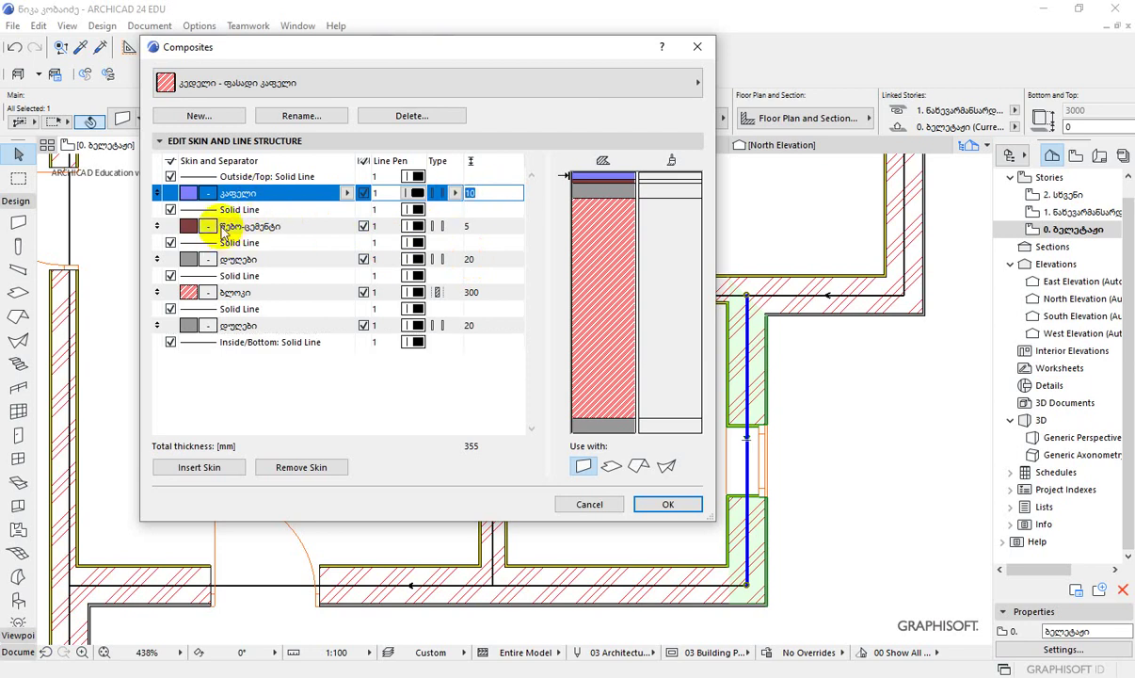
pyautogui.click(466, 226)
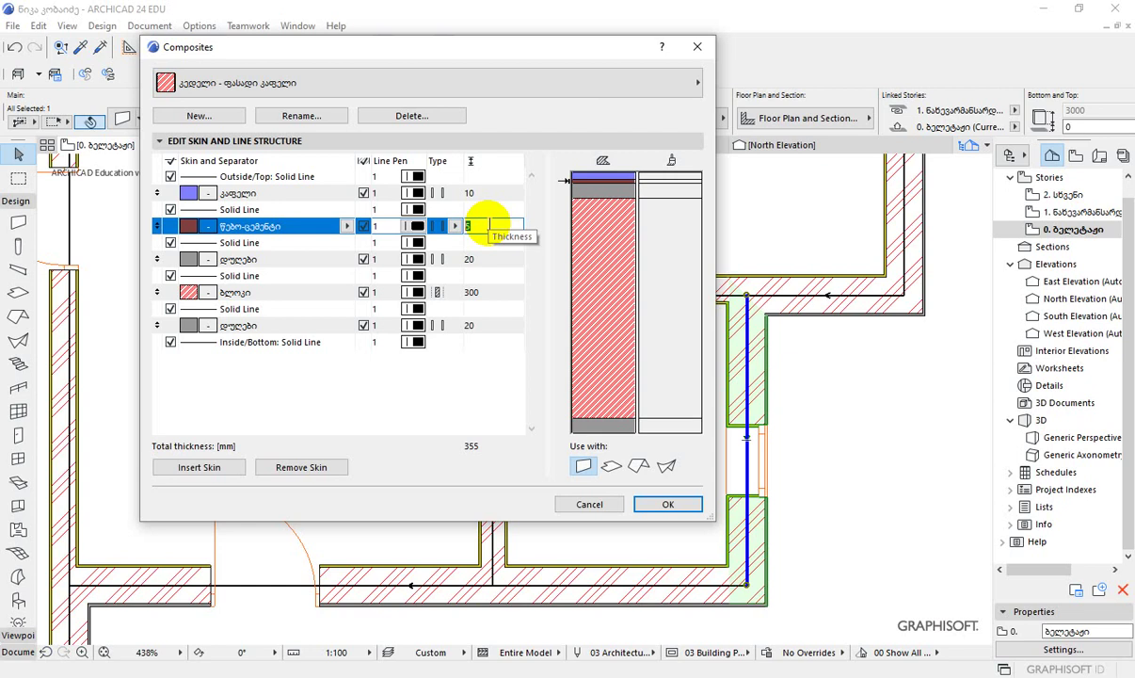
pyautogui.click(464, 378)
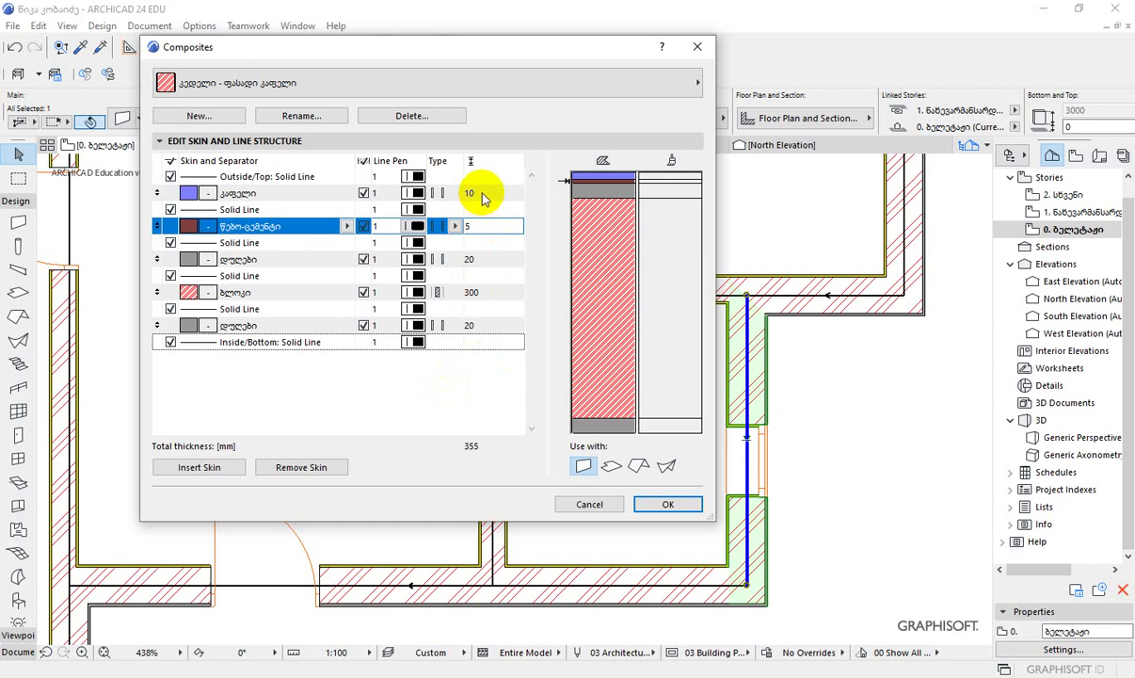
pyautogui.click(463, 404)
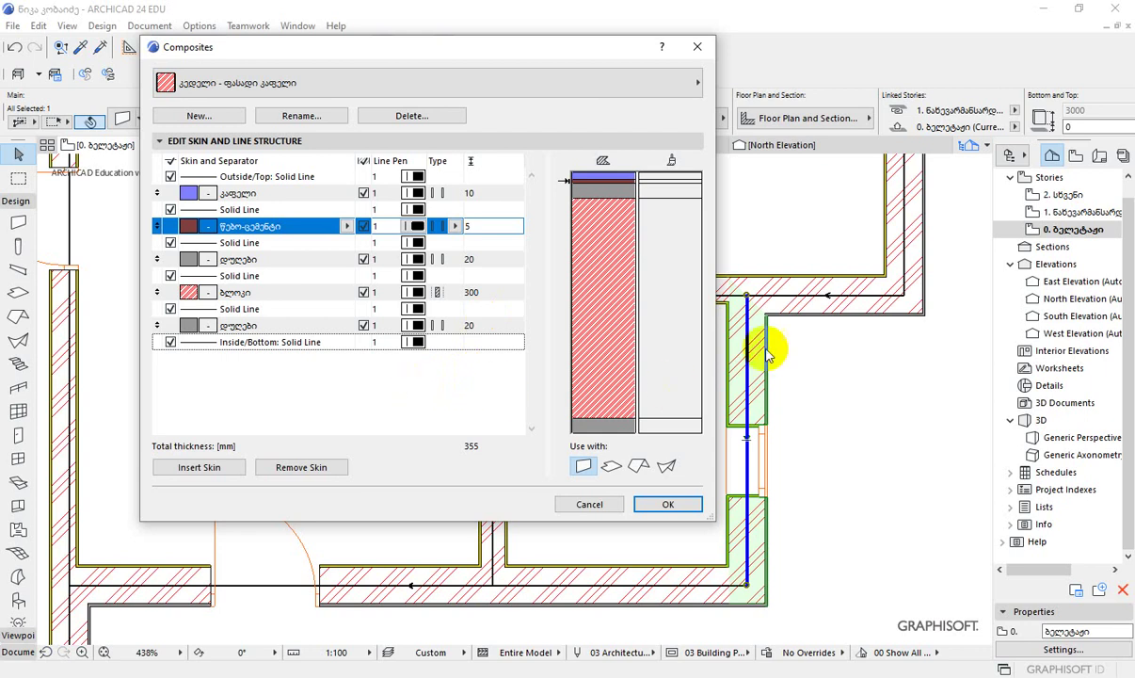
pyautogui.moveTo(602, 46); pyautogui.dragTo(538, 46)
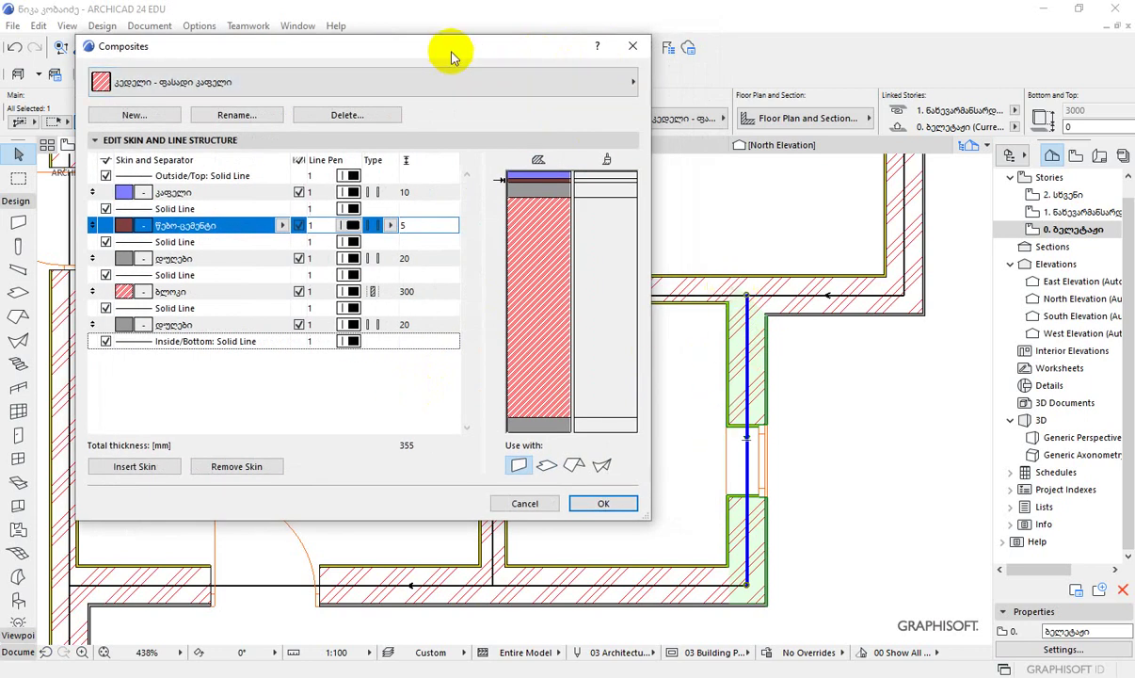
pyautogui.moveTo(451, 55); pyautogui.dragTo(470, 55)
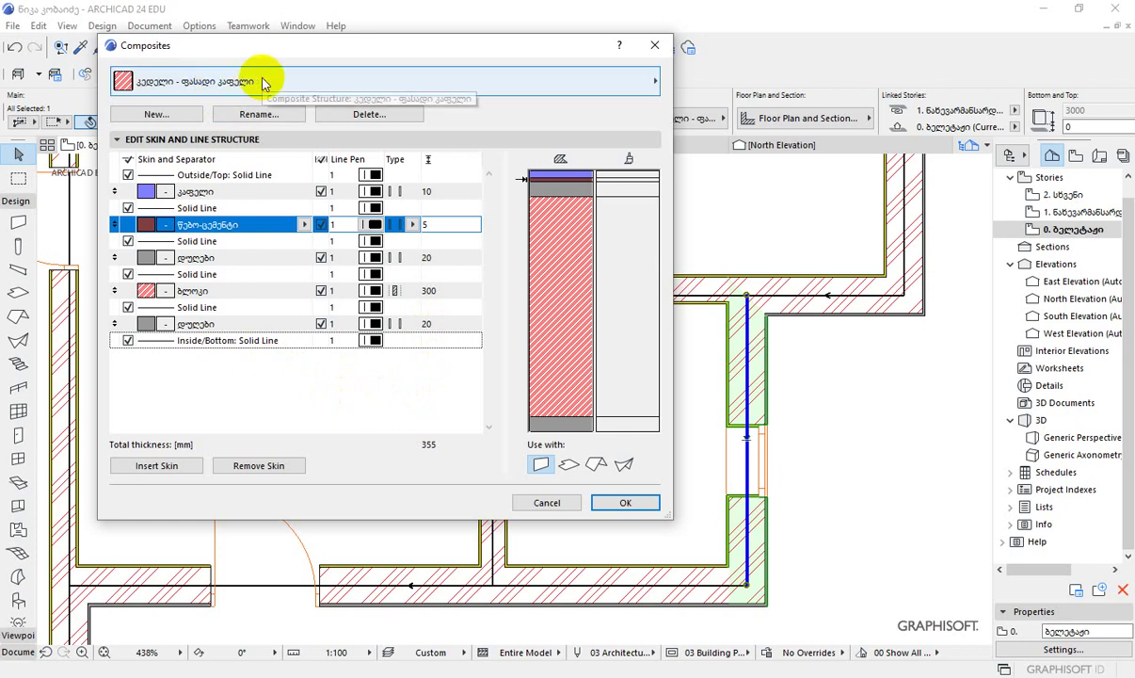
pyautogui.click(627, 506)
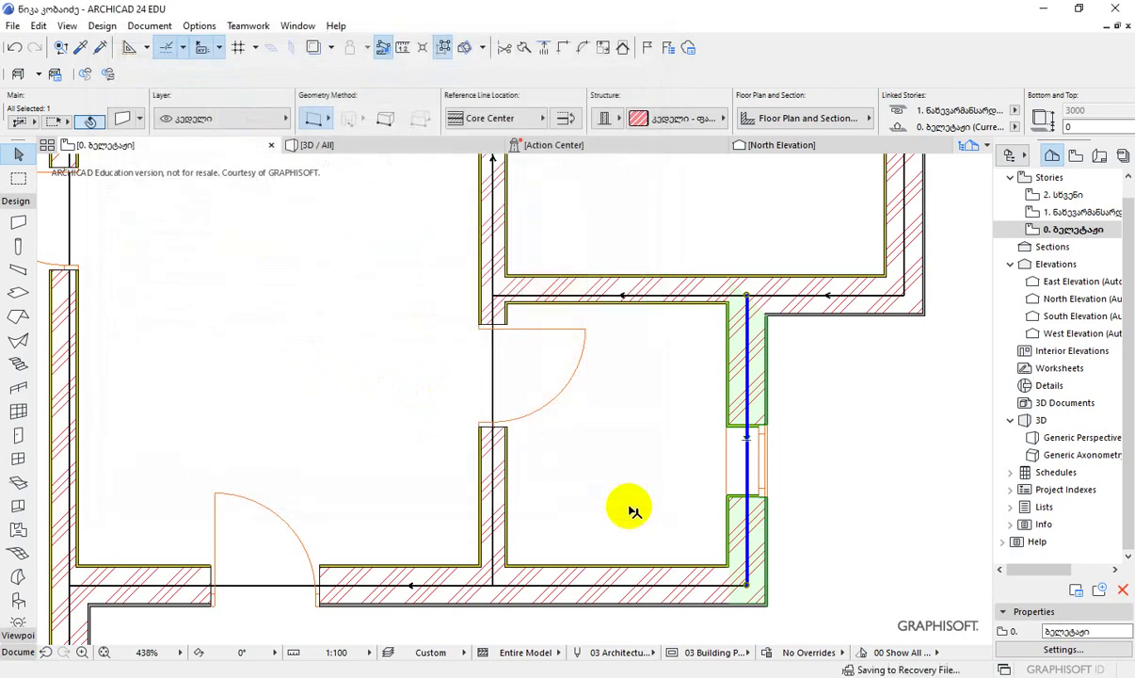
# Apply the კედელი - ფასადი კაფელი composite to the small room's exterior wall that contains the window.
pyautogui.scroll(-2, 829, 513)
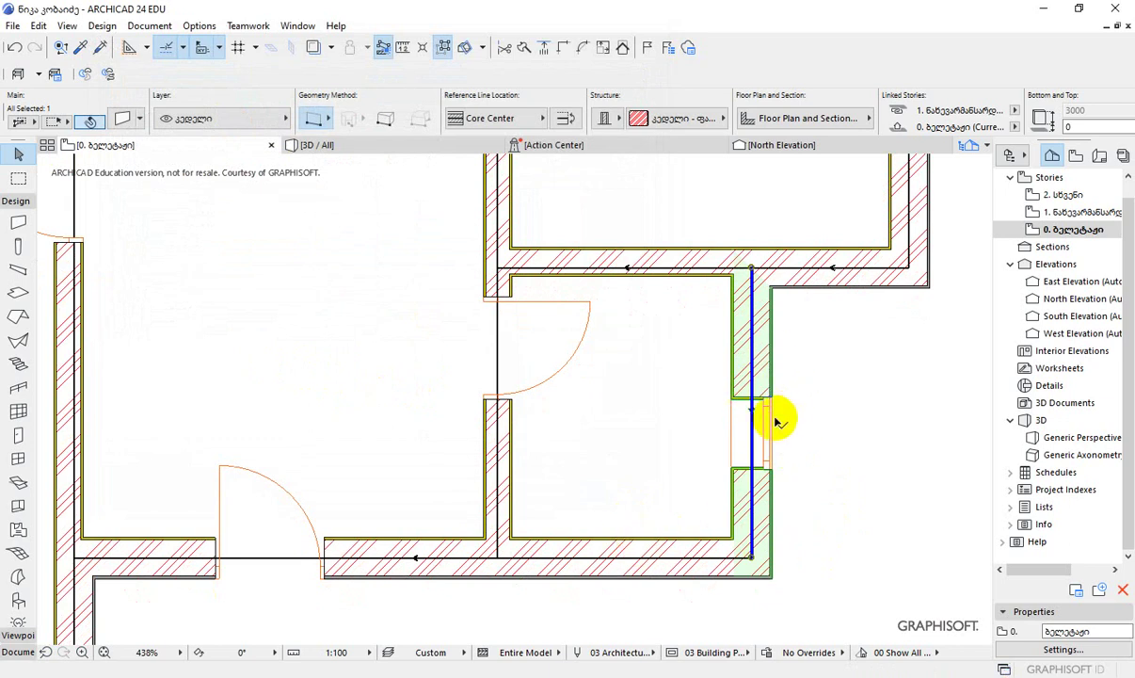
pyautogui.click(844, 374)
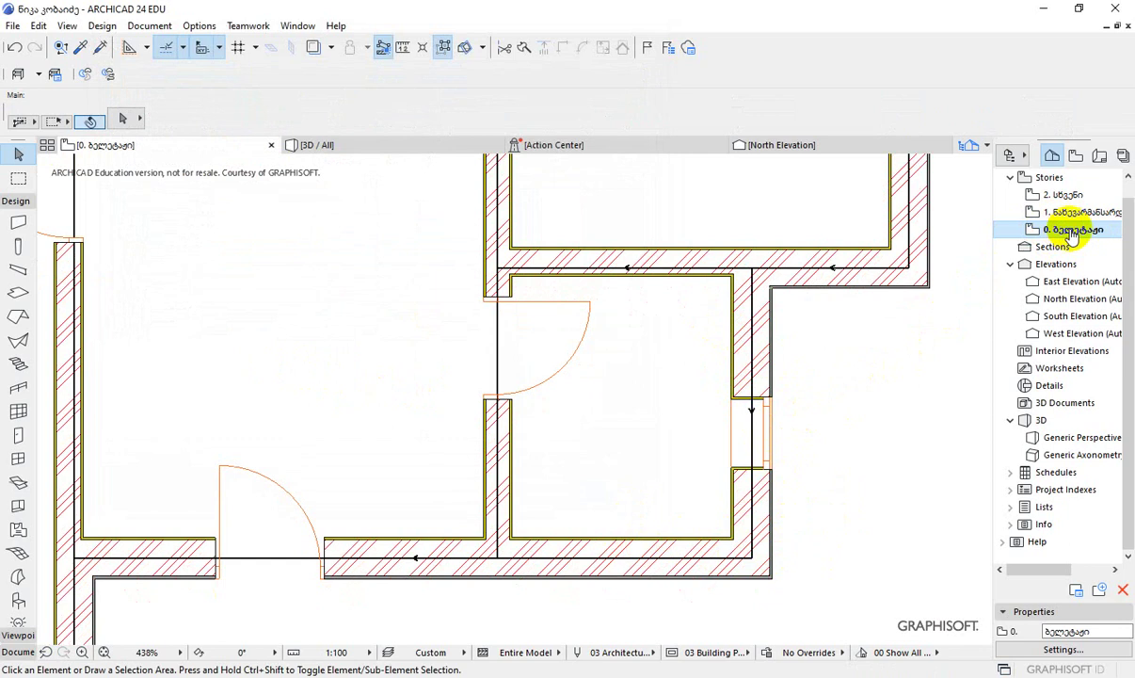
pyautogui.click(753, 352)
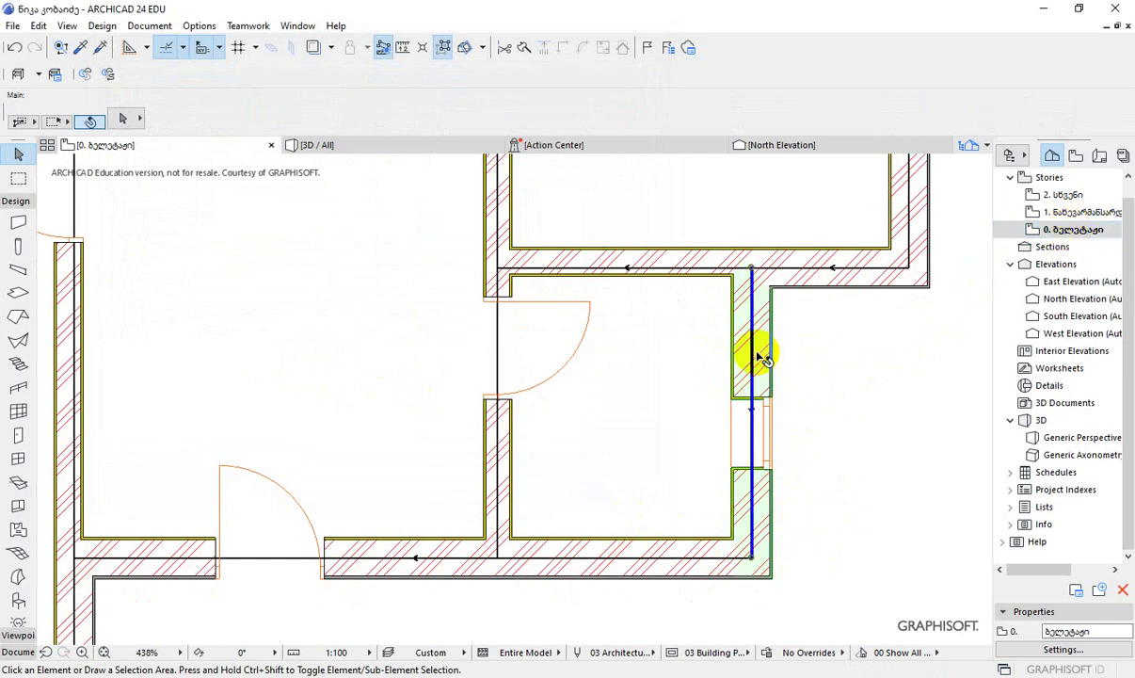
pyautogui.click(683, 119)
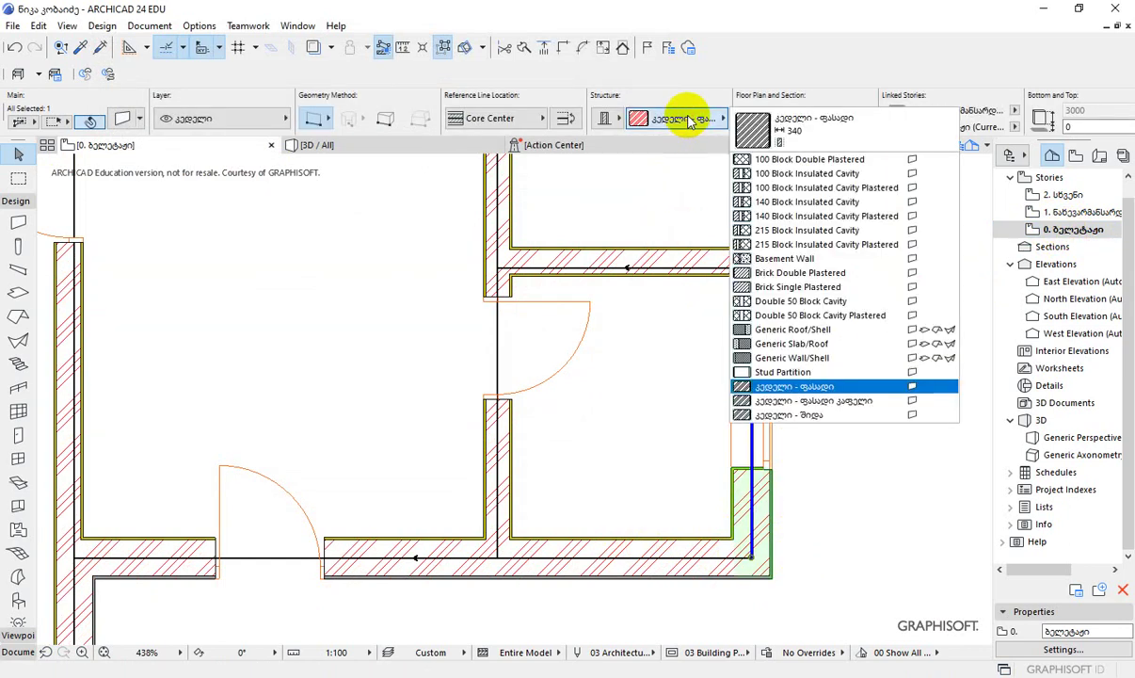
pyautogui.click(871, 400)
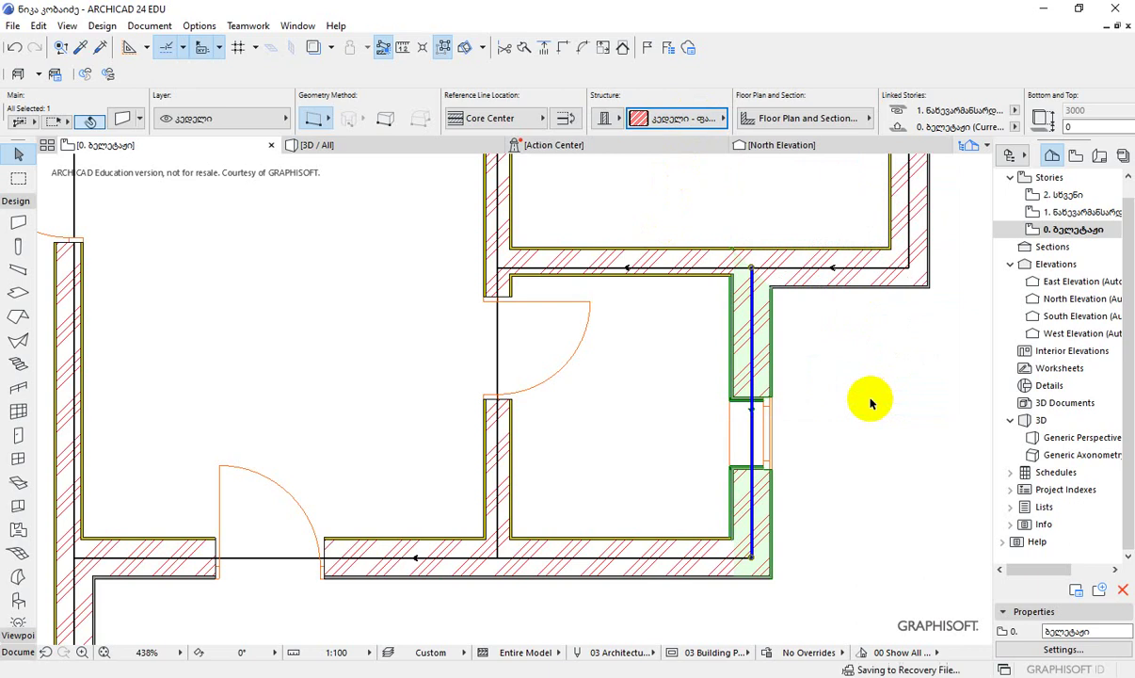
# Examine the tile and adhesive skins on the windowed wall's inner face, then undo and redo the composite change to compare.
pyautogui.scroll(5, 739, 311)
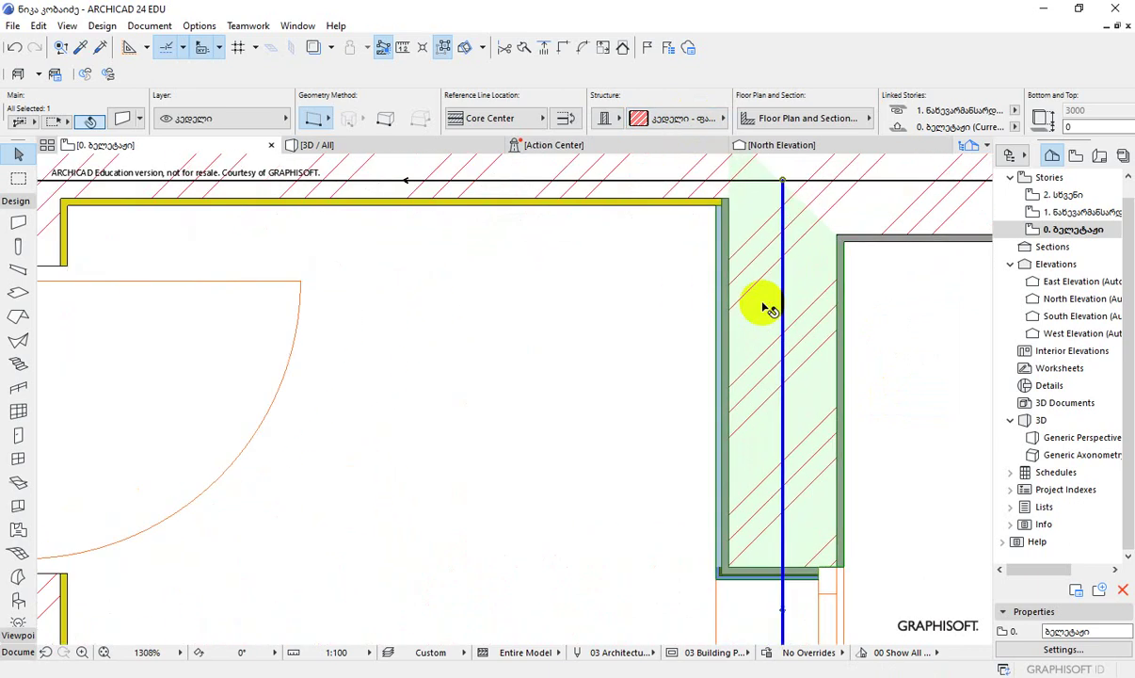
pyautogui.scroll(3, 715, 325)
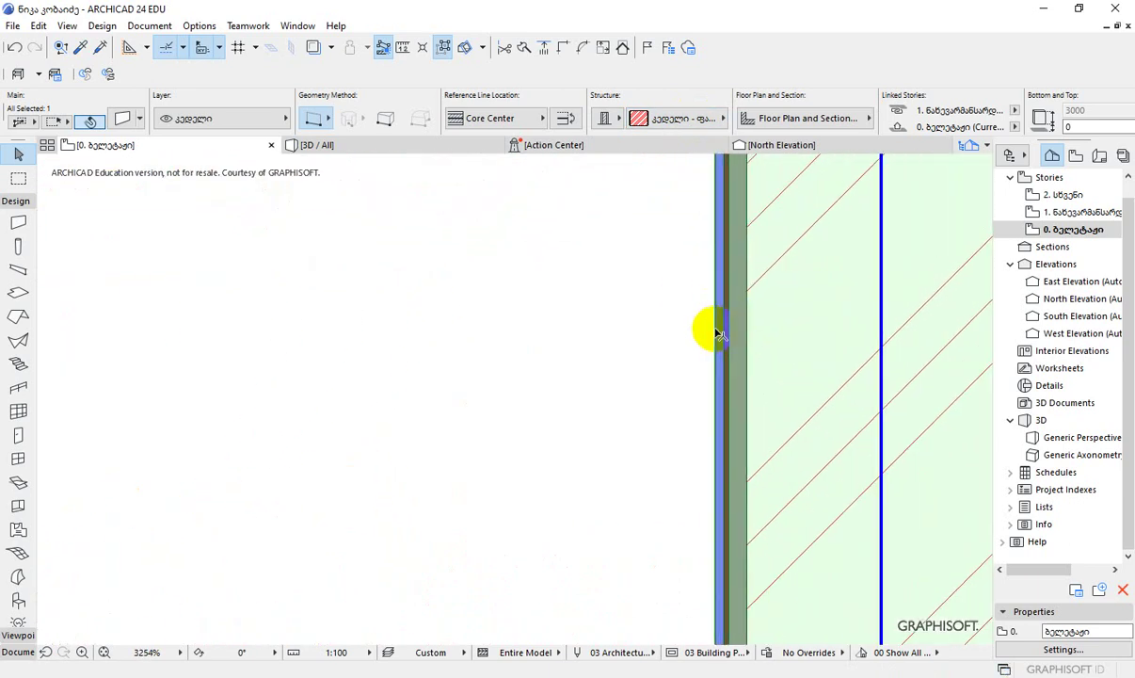
pyautogui.scroll(-5, 717, 329)
pyautogui.scroll(-2, 718, 329)
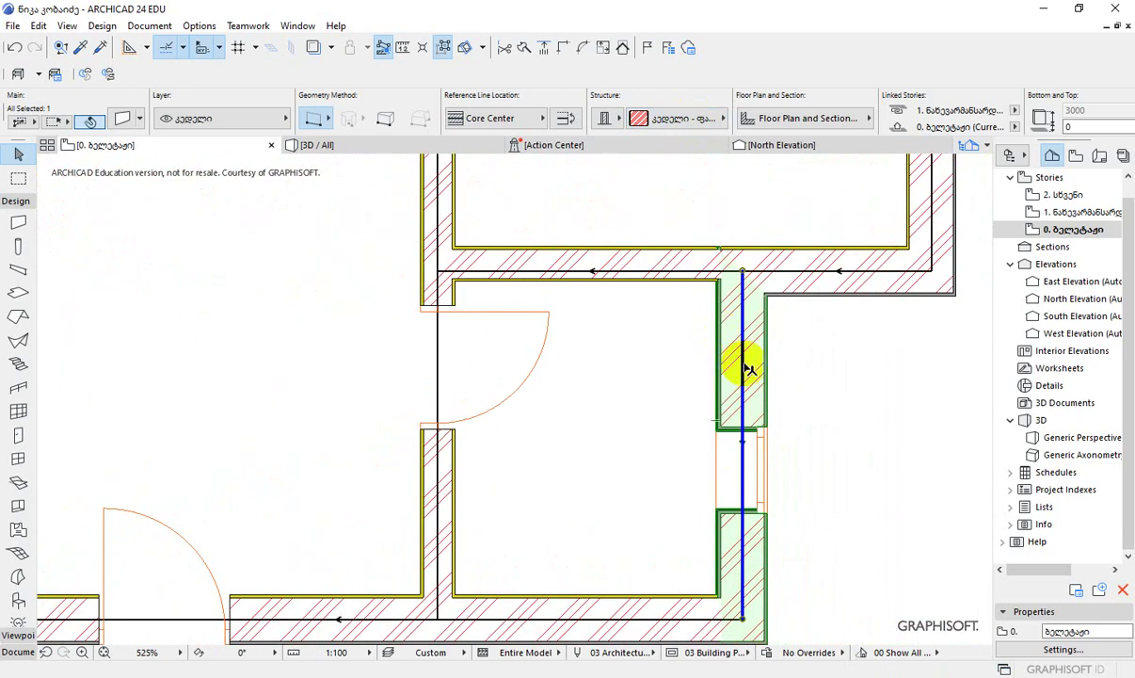
pyautogui.scroll(-1, 798, 372)
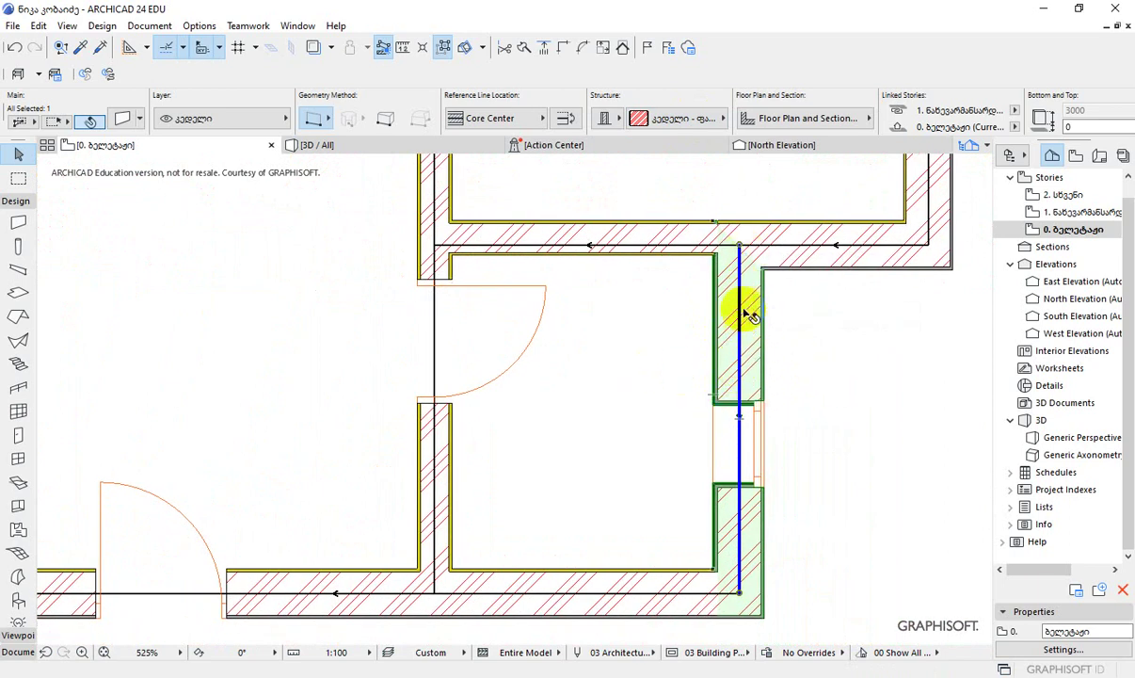
pyautogui.moveTo(648, 352); pyautogui.dragTo(659, 371, button='middle')
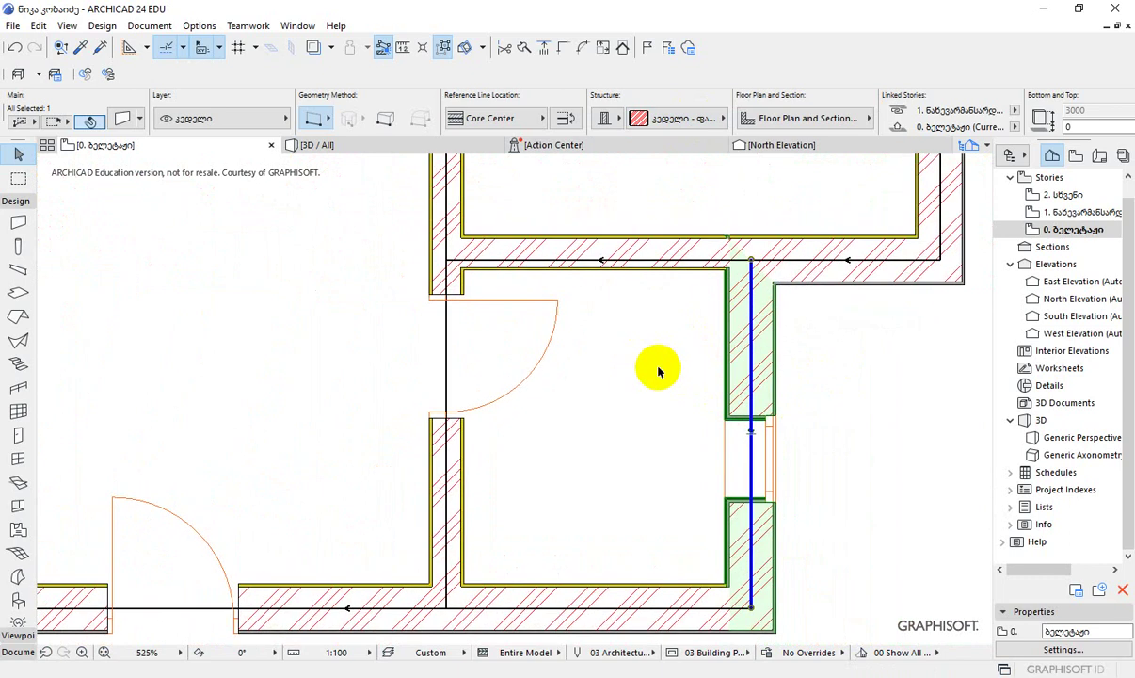
pyautogui.scroll(-1, 659, 372)
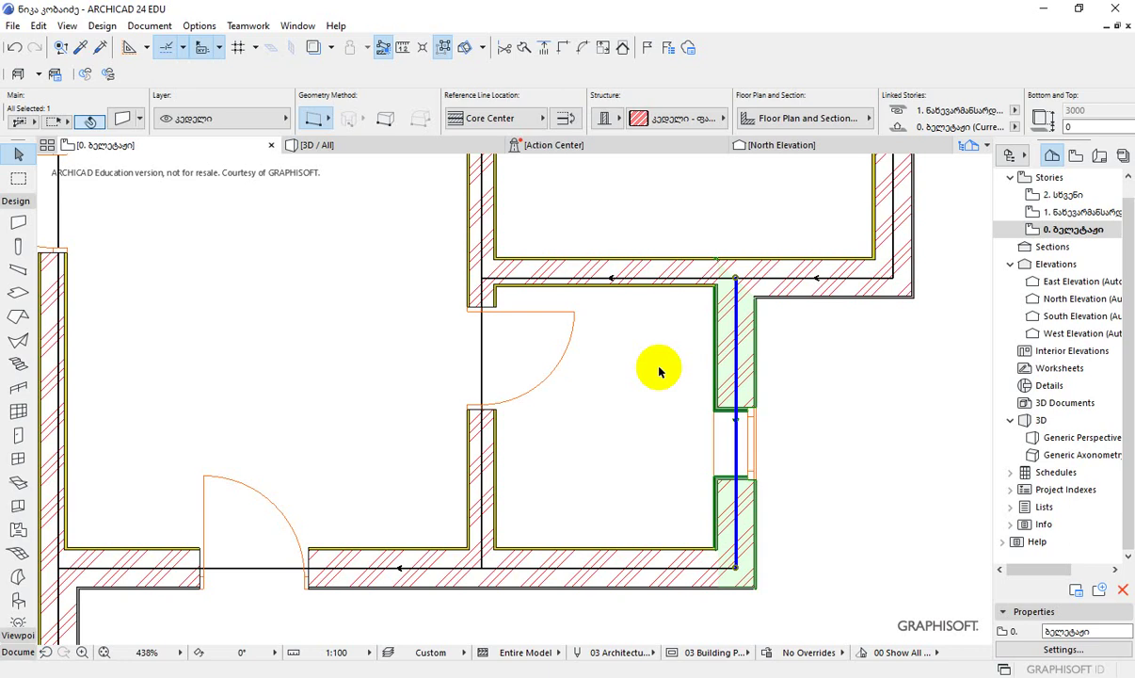
pyautogui.click(14, 47)
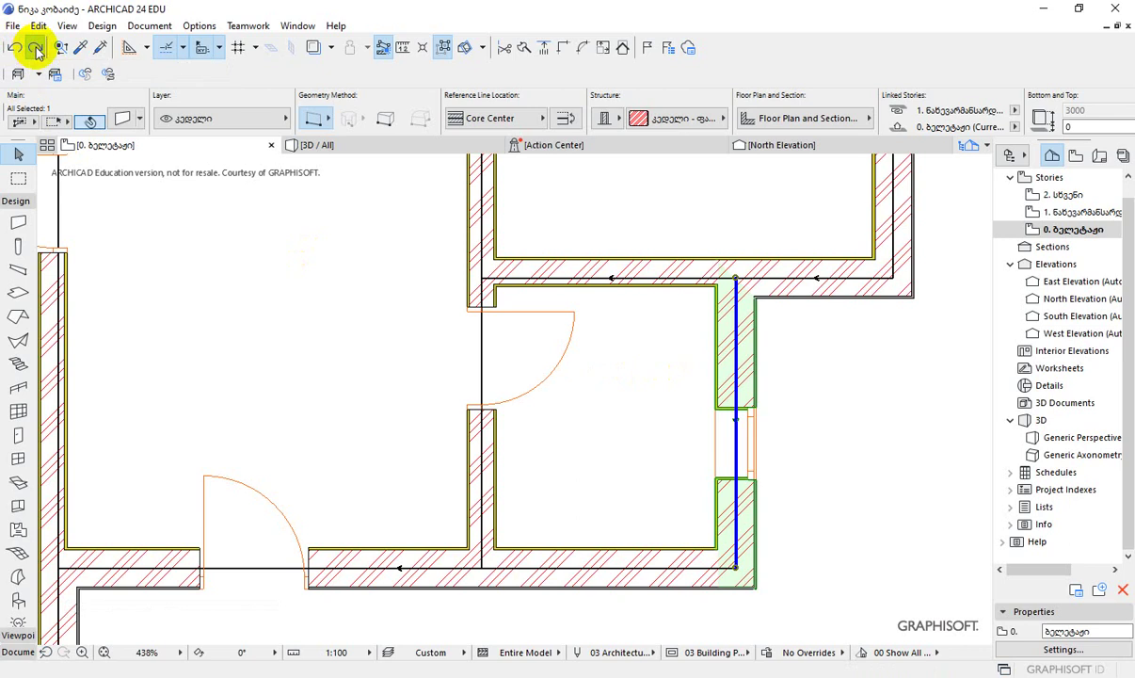
pyautogui.click(35, 48)
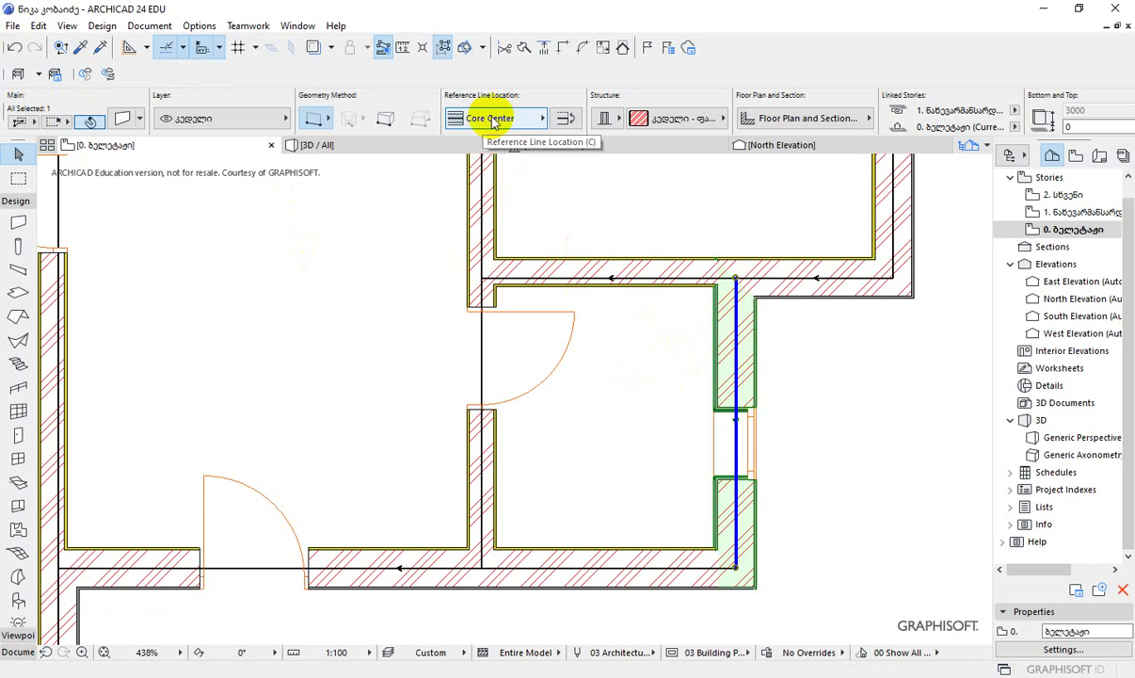
# Open the windowed wall's composite for editing and check the skin types of ბლოკი and the last დუღები layer.
pyautogui.rightClick(735, 329)
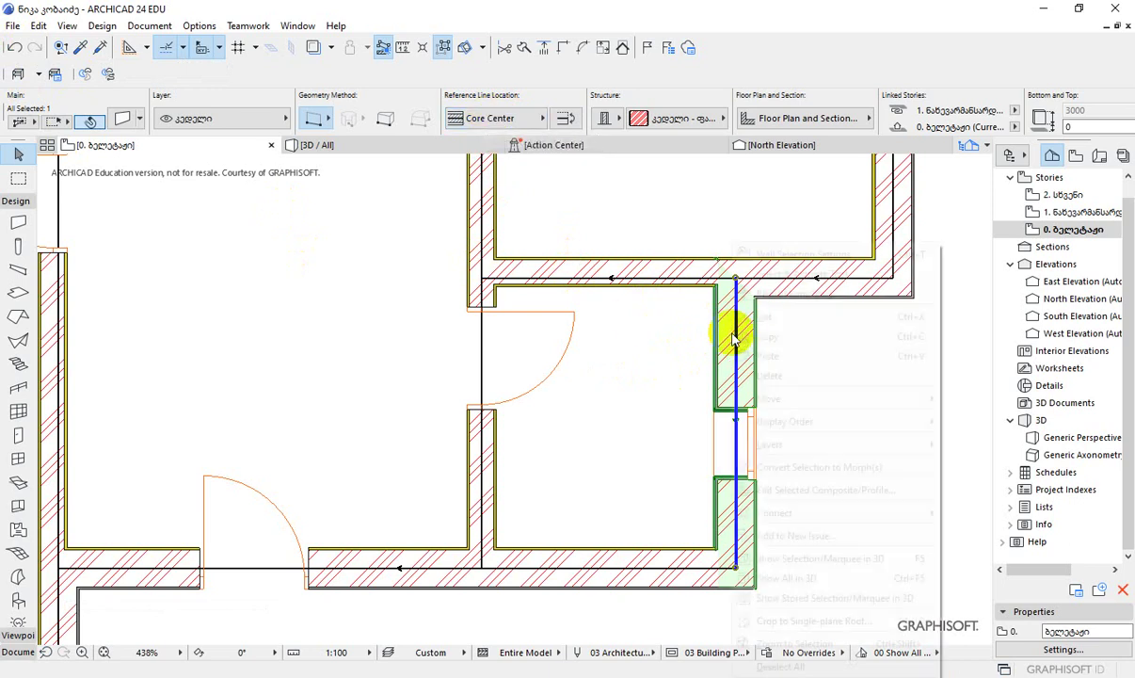
pyautogui.click(841, 491)
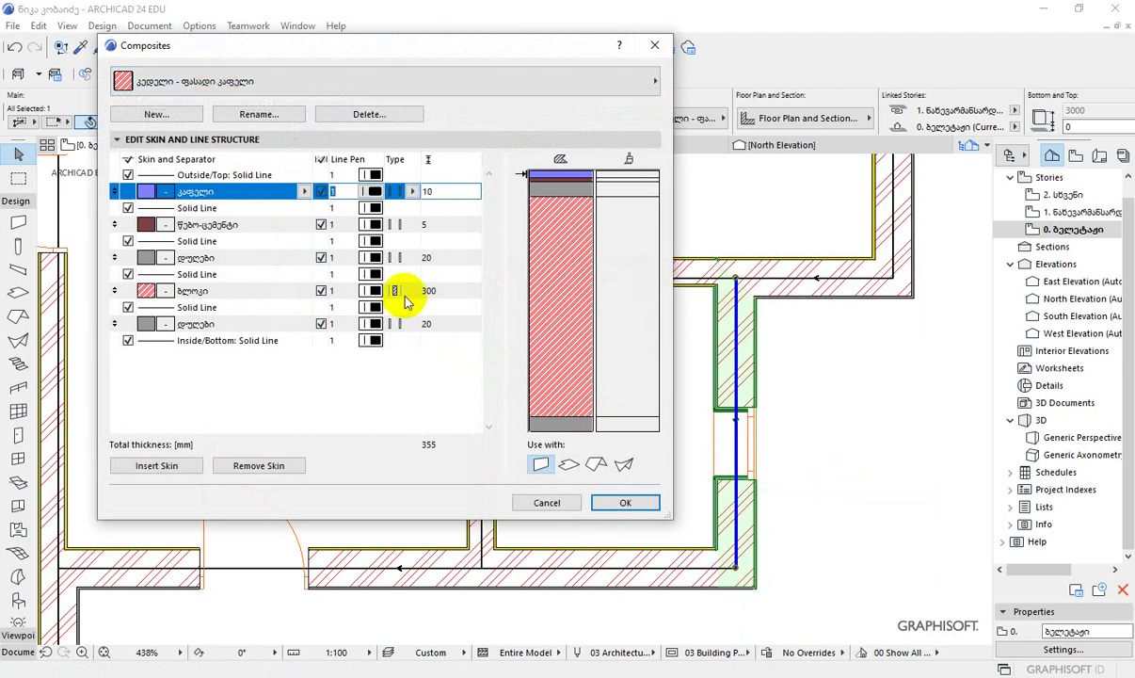
pyautogui.click(450, 290)
pyautogui.click(442, 324)
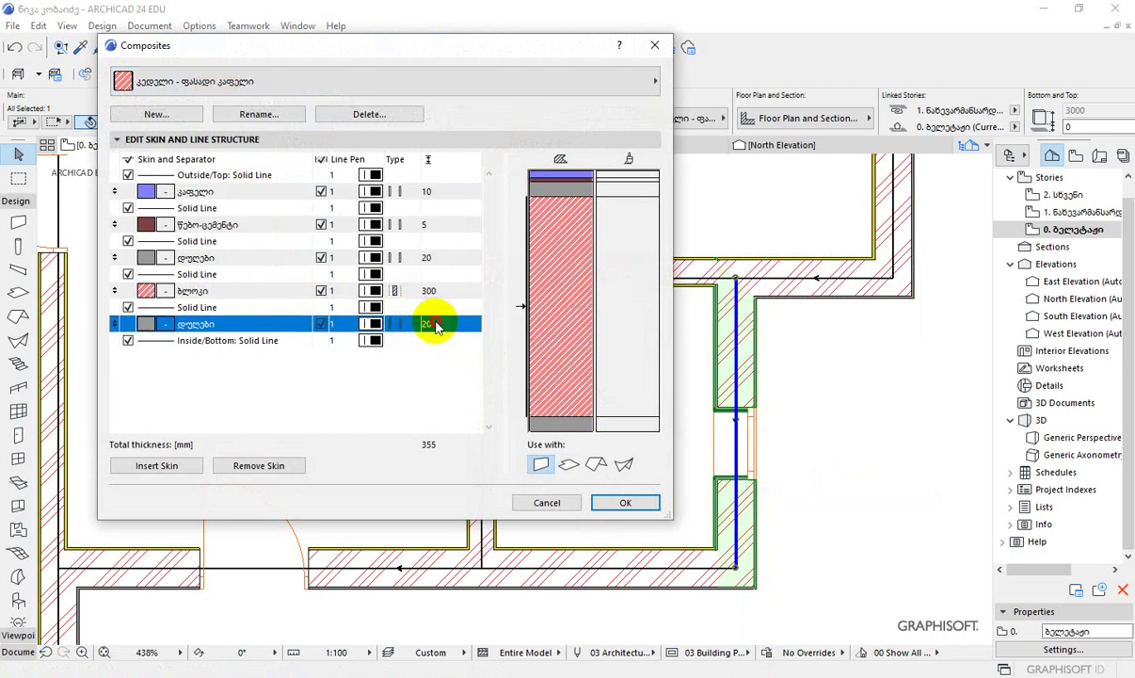
pyautogui.click(412, 324)
pyautogui.click(412, 324)
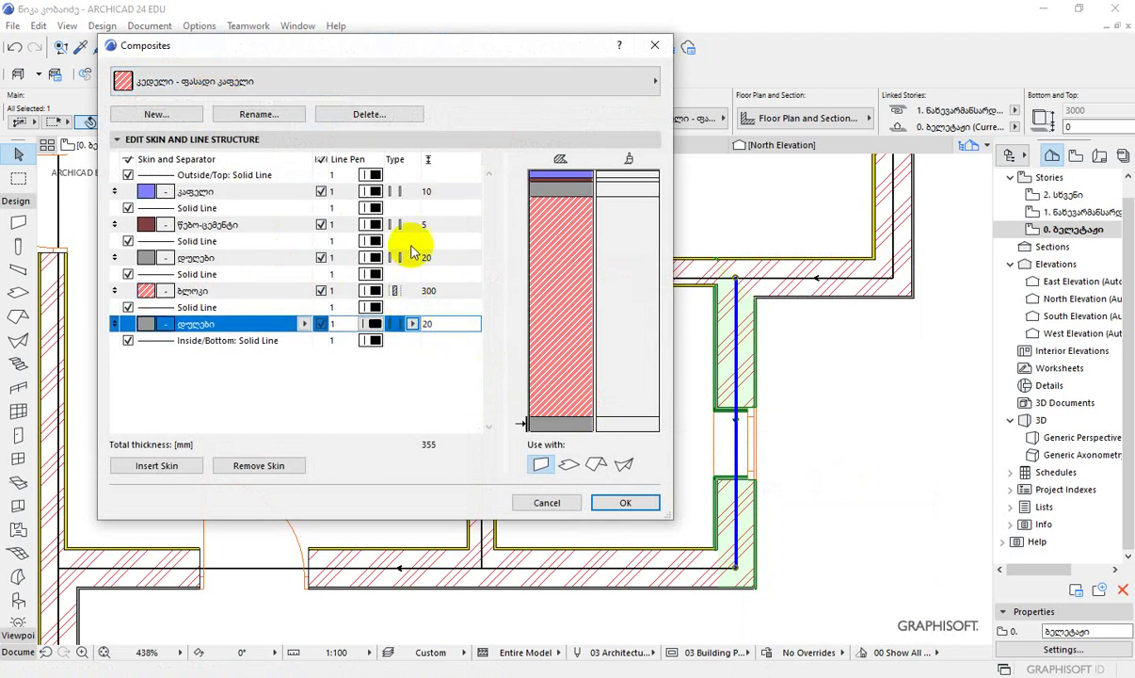
# Check the კაფელი skin's type options, set the წებო-ცემენტი skin's type to Finish and save the composite.
pyautogui.click(413, 191)
pyautogui.click(415, 191)
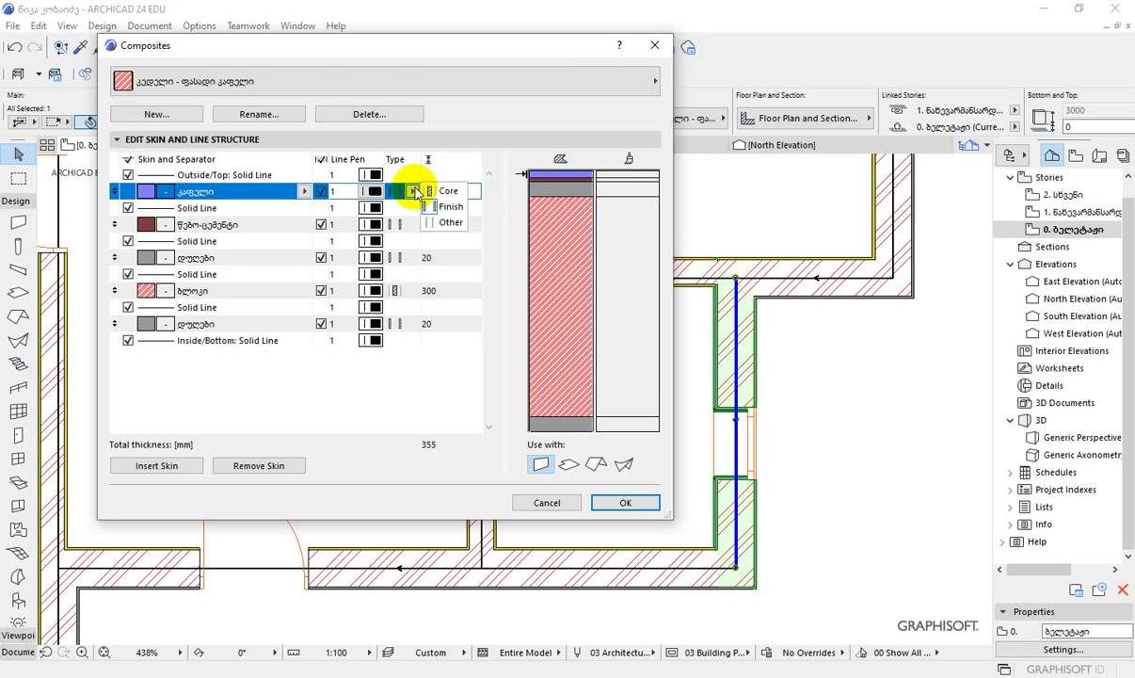
pyautogui.click(415, 191)
pyautogui.click(404, 224)
pyautogui.click(412, 224)
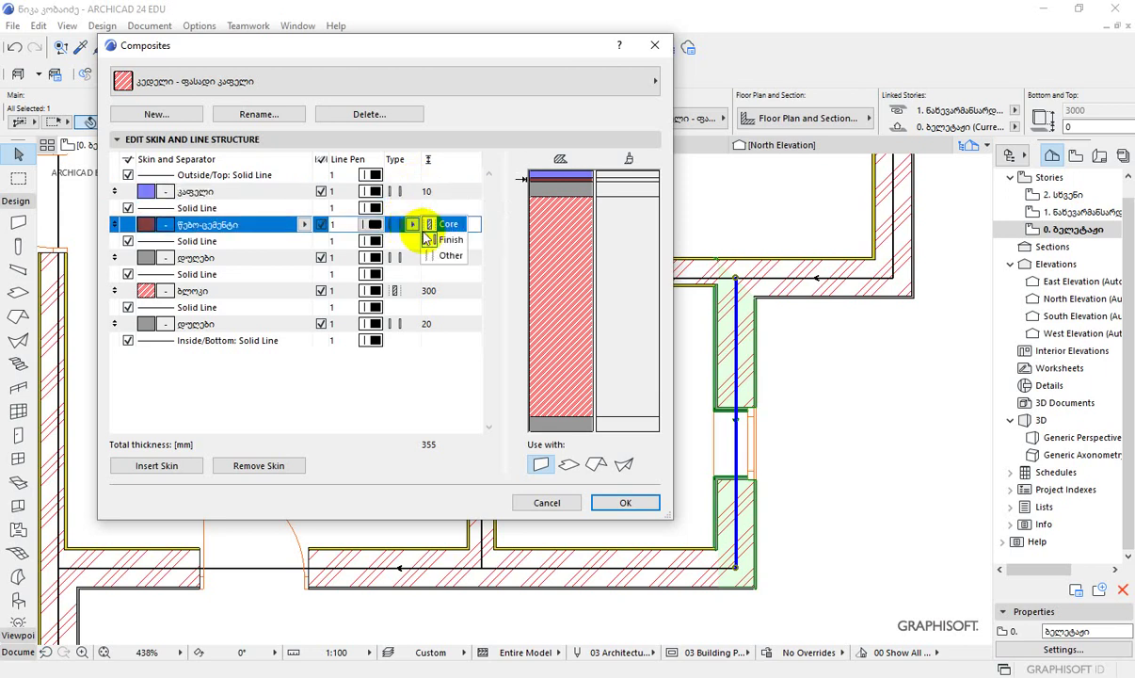
pyautogui.click(436, 240)
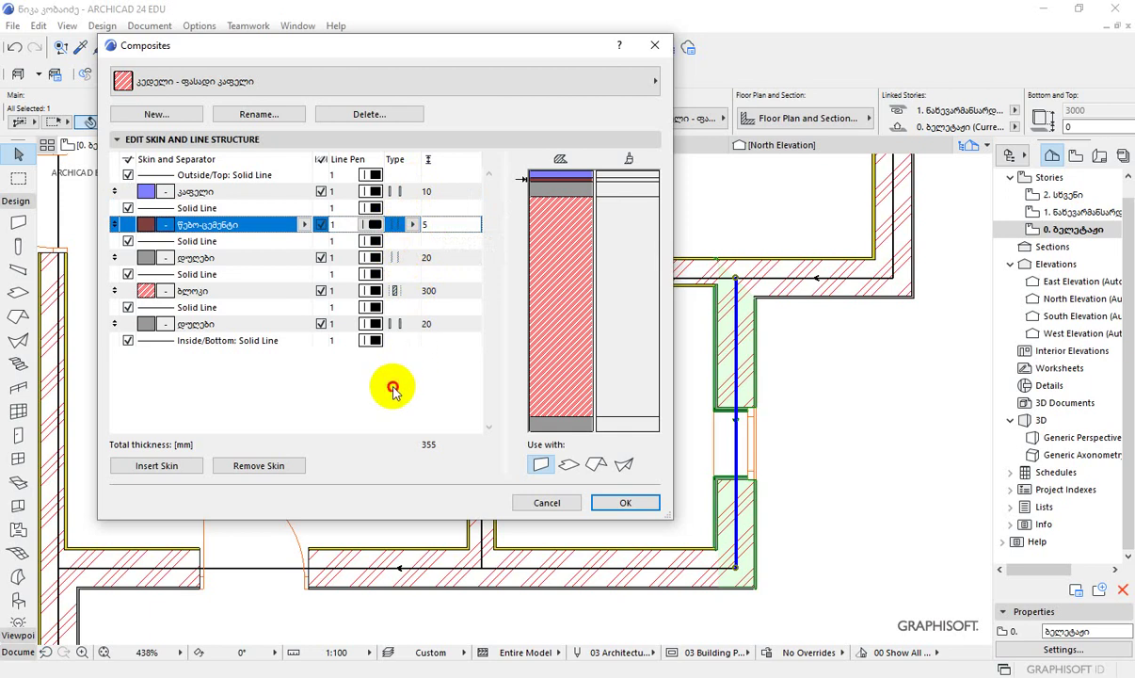
pyautogui.click(625, 503)
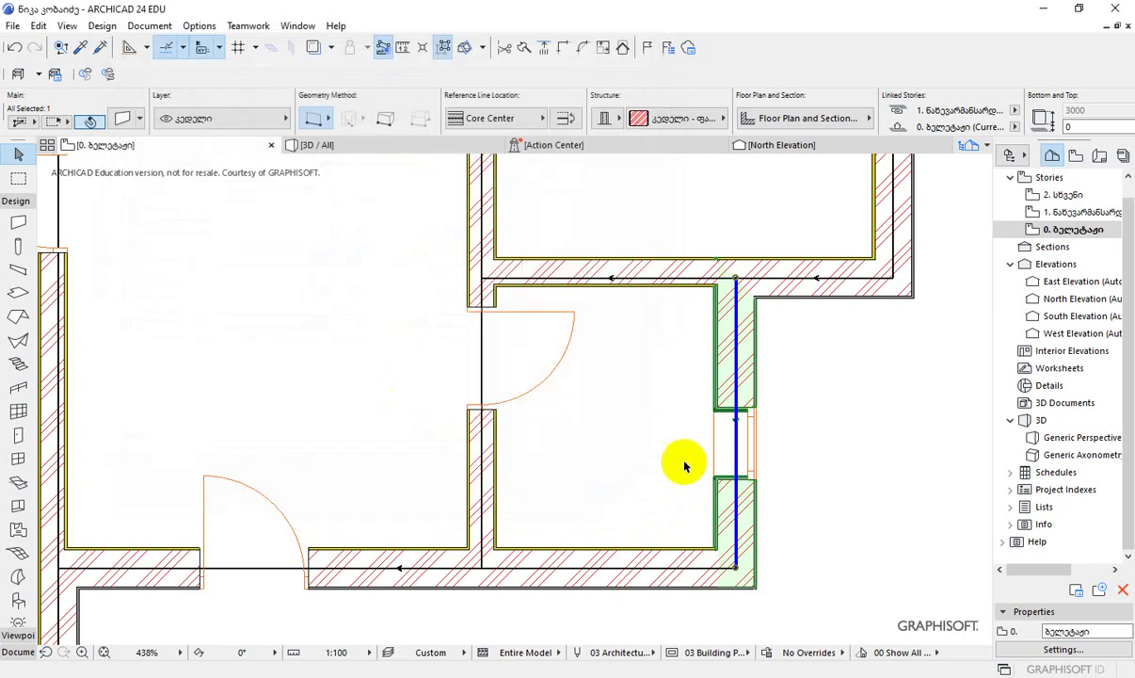
# Select and deselect the lower exterior wall, and hide the wall and beam reference lines on the plan.
pyautogui.scroll(-2, 657, 471)
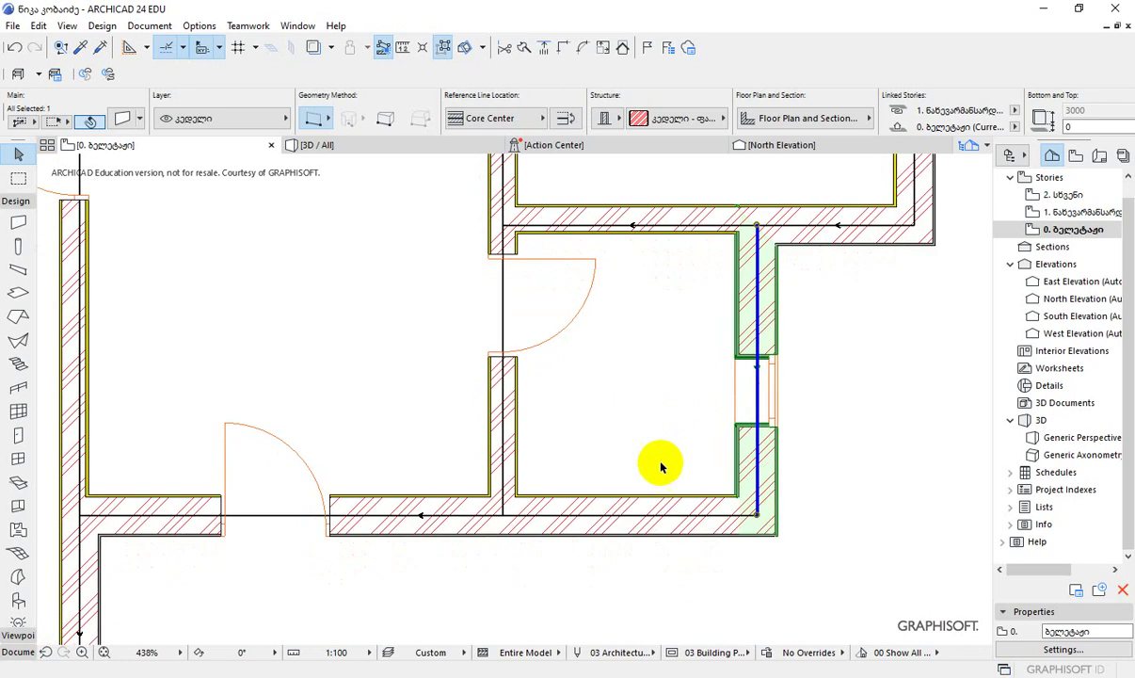
pyautogui.click(662, 520)
pyautogui.moveTo(662, 525); pyautogui.dragTo(753, 426, button='middle')
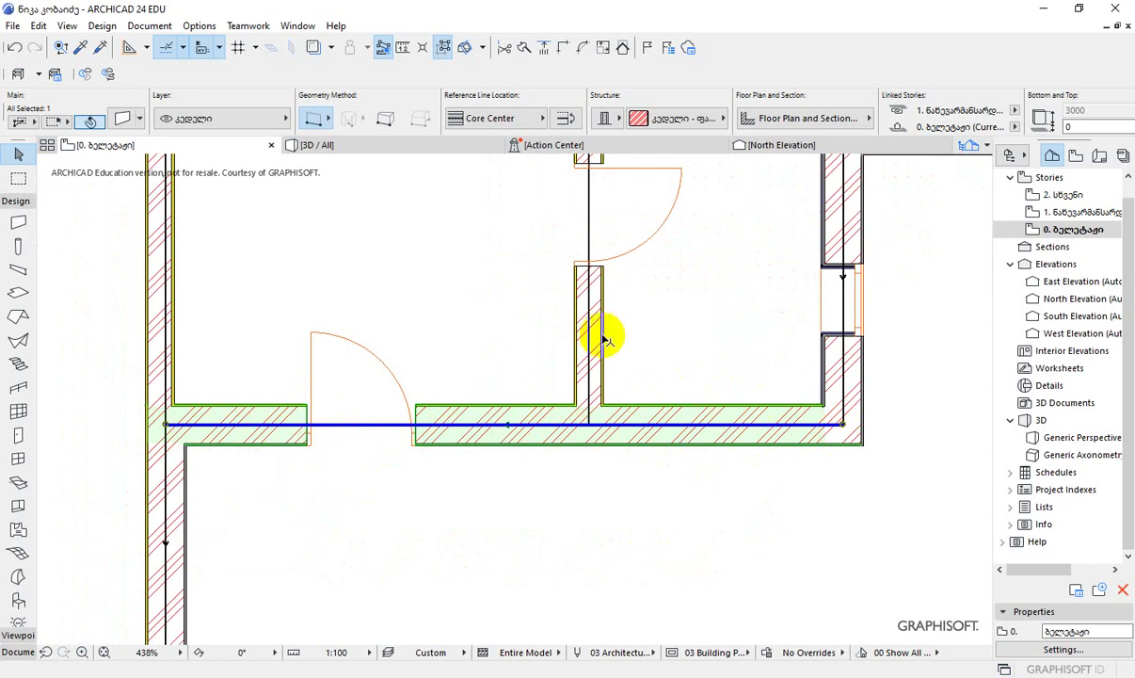
pyautogui.click(530, 513)
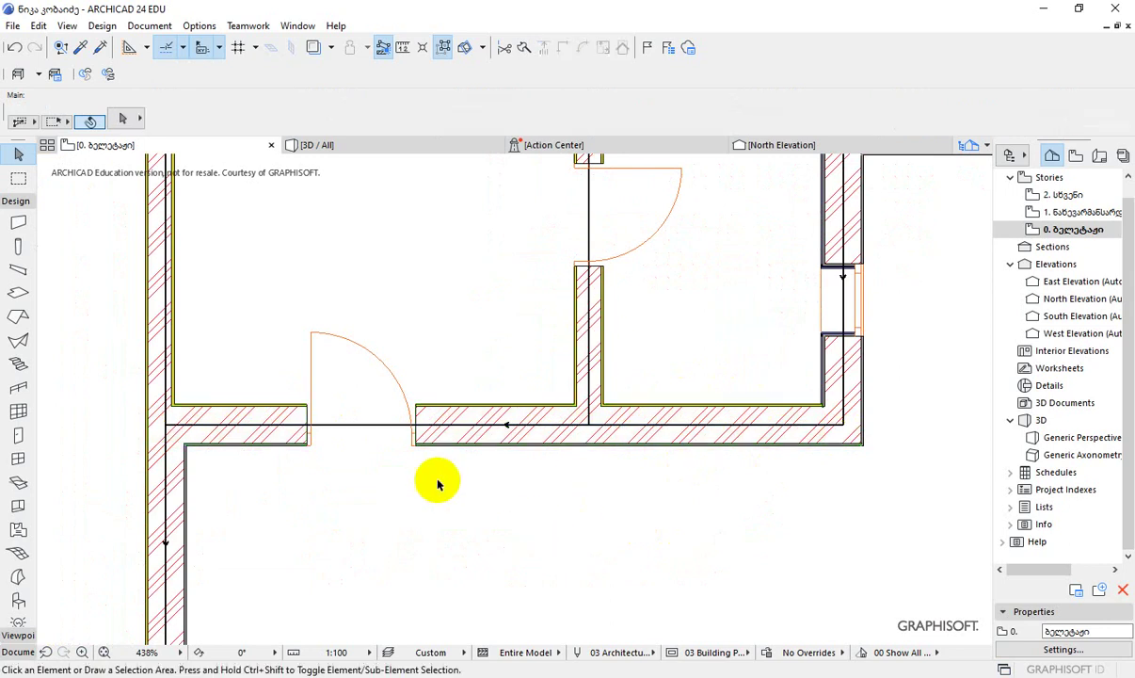
pyautogui.click(99, 26)
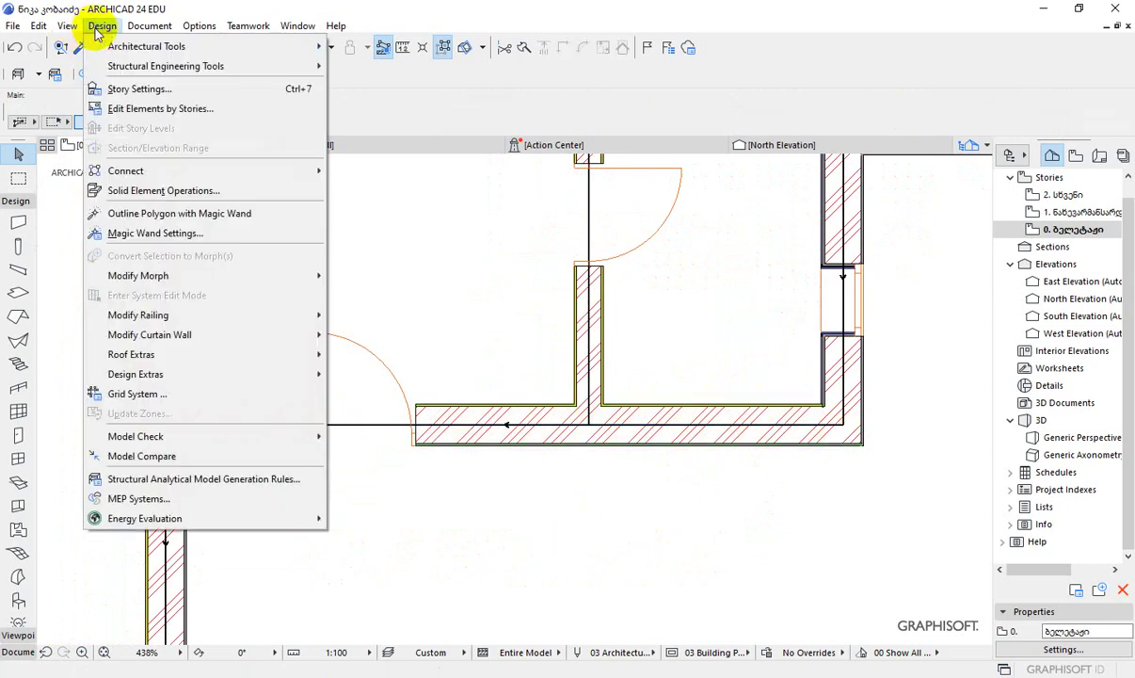
pyautogui.moveTo(69, 26)
pyautogui.moveTo(74, 49)
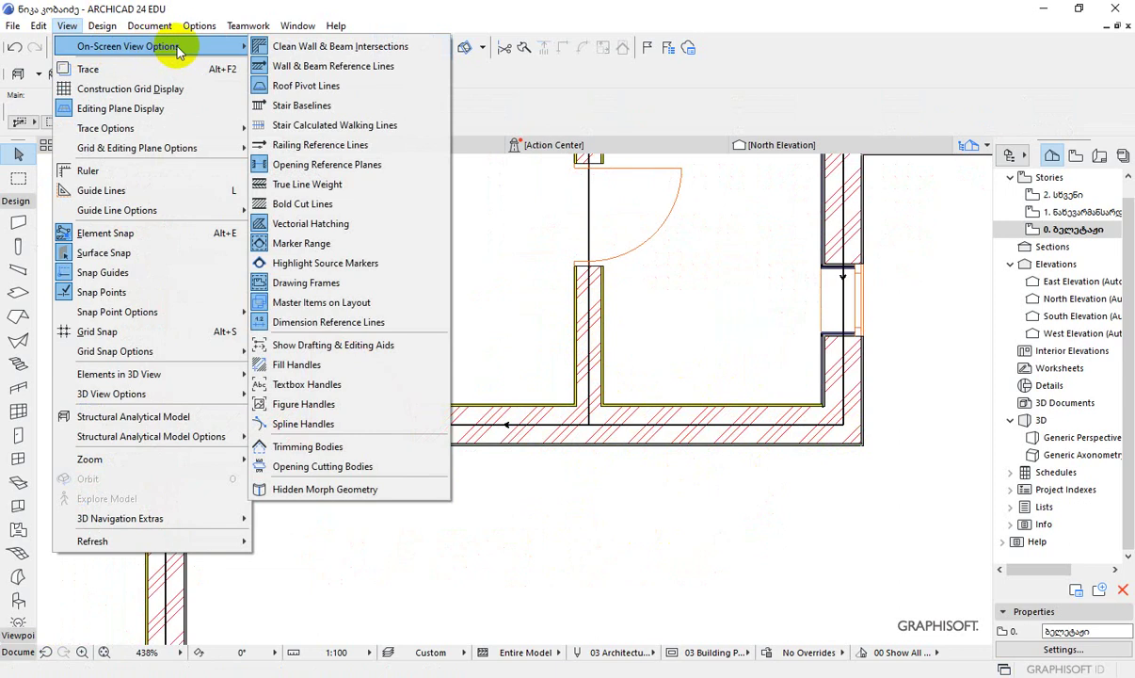
pyautogui.click(292, 67)
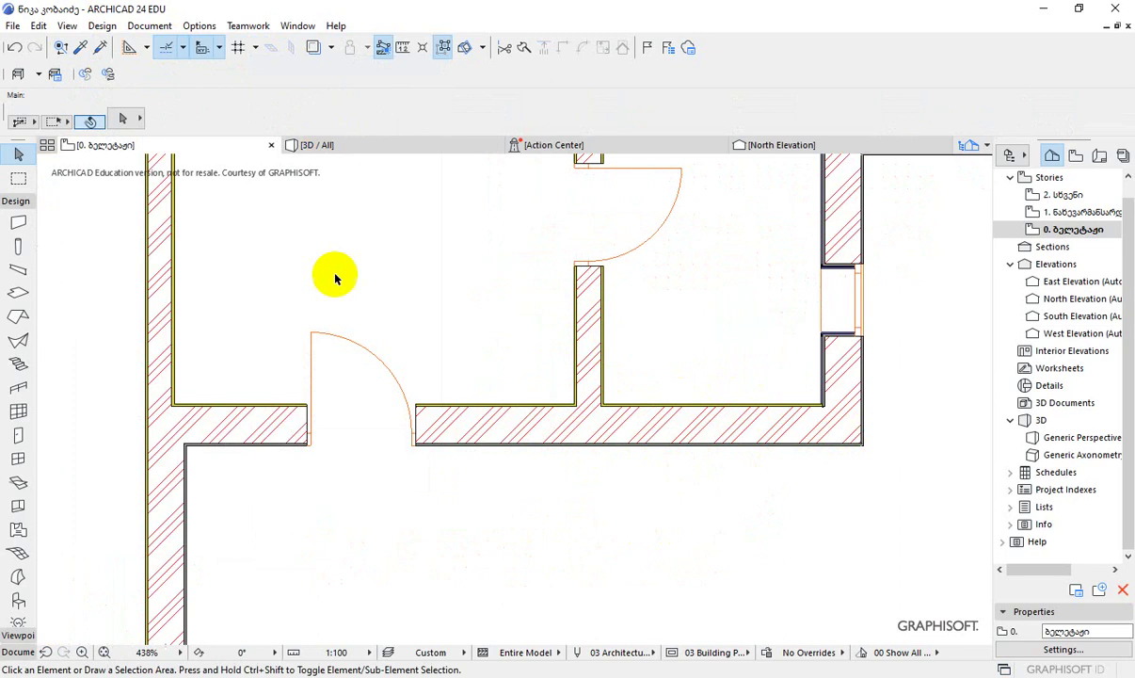
# Show the wall and beam reference lines on the plan again.
pyautogui.click(67, 25)
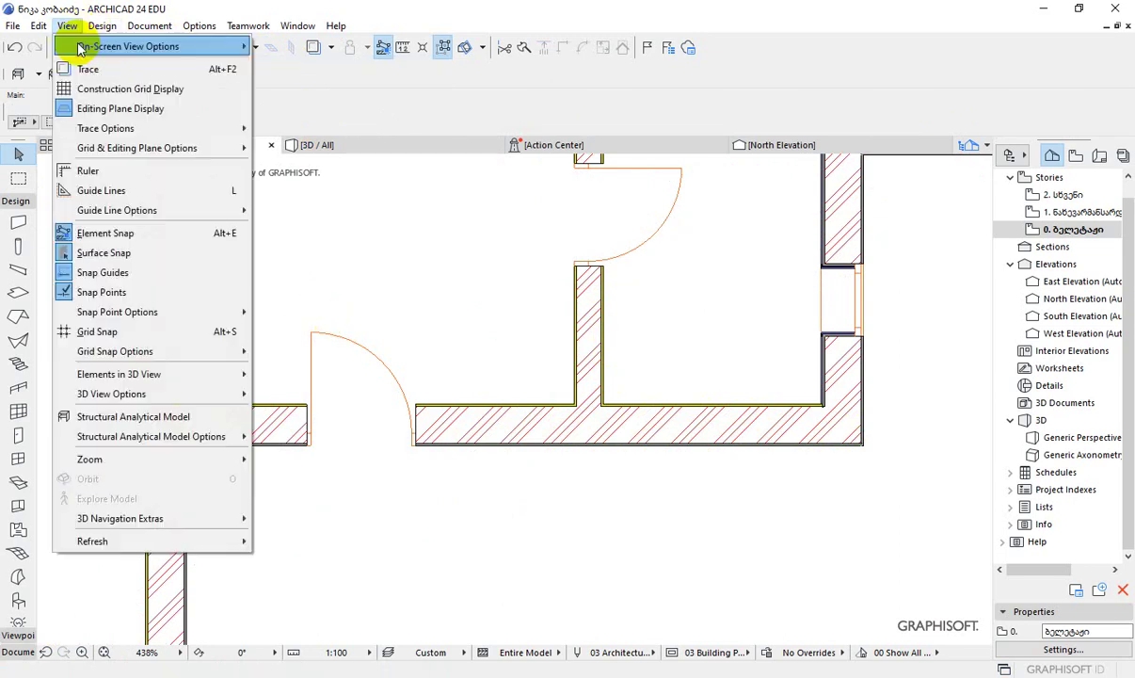
pyautogui.moveTo(141, 46)
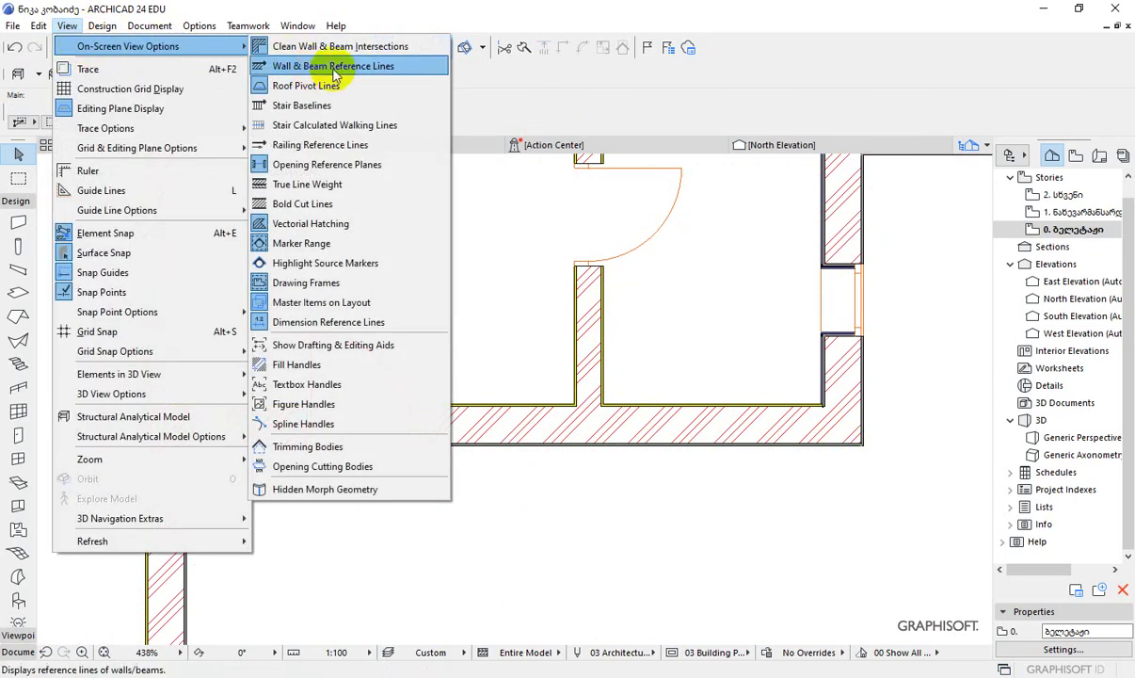
pyautogui.click(331, 68)
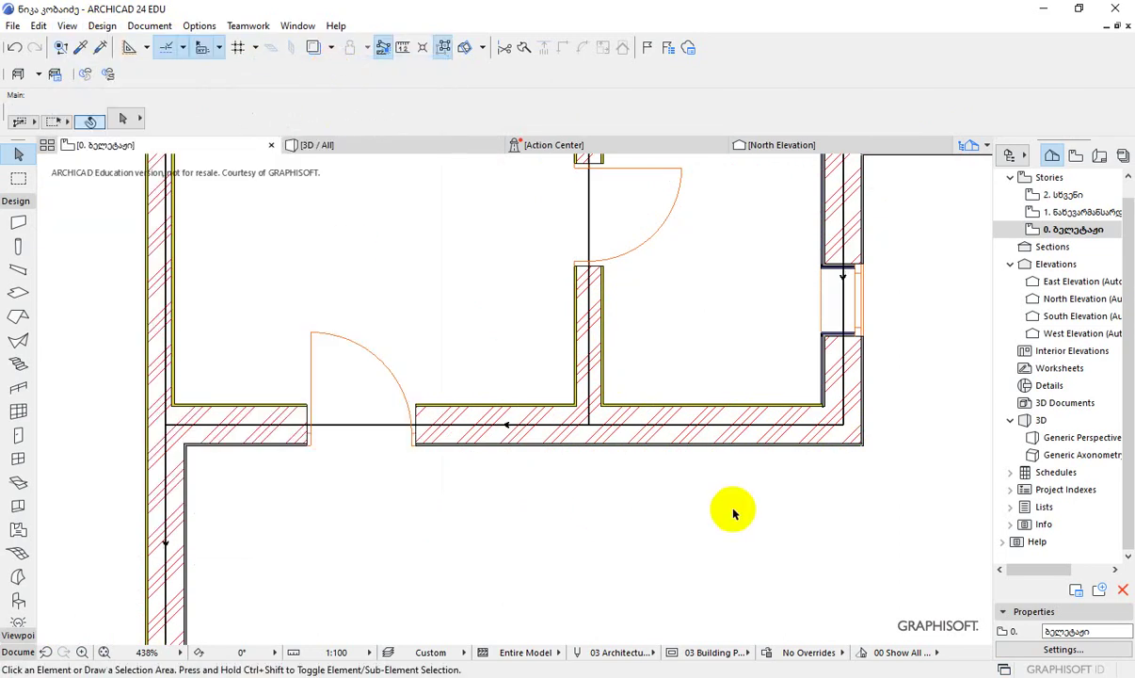
# Split the lower exterior wall at the interior partition's reference line, keeping the small room's segment selected.
pyautogui.click(743, 428)
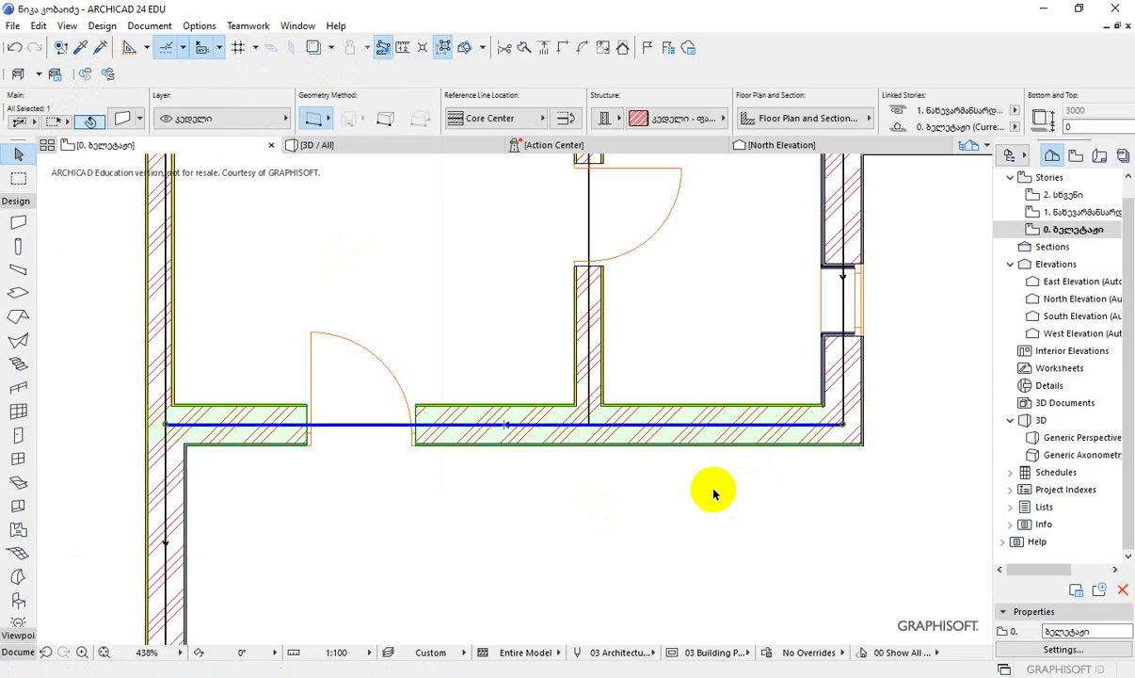
pyautogui.scroll(1, 720, 509)
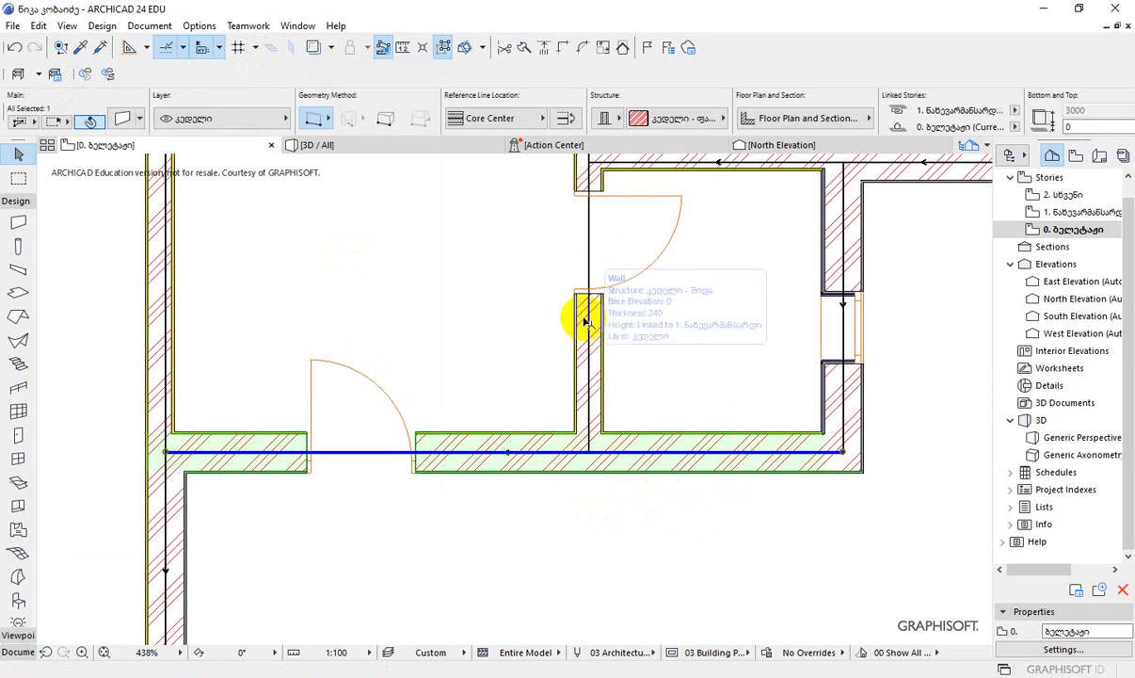
pyautogui.click(525, 49)
pyautogui.click(593, 340)
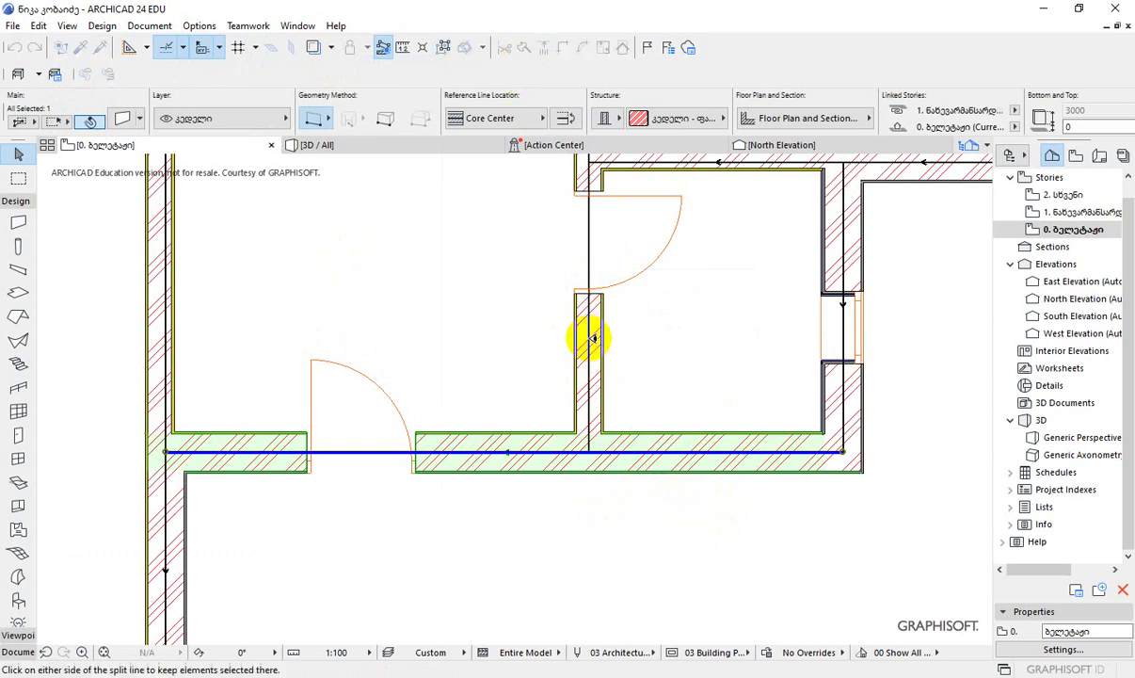
pyautogui.click(679, 339)
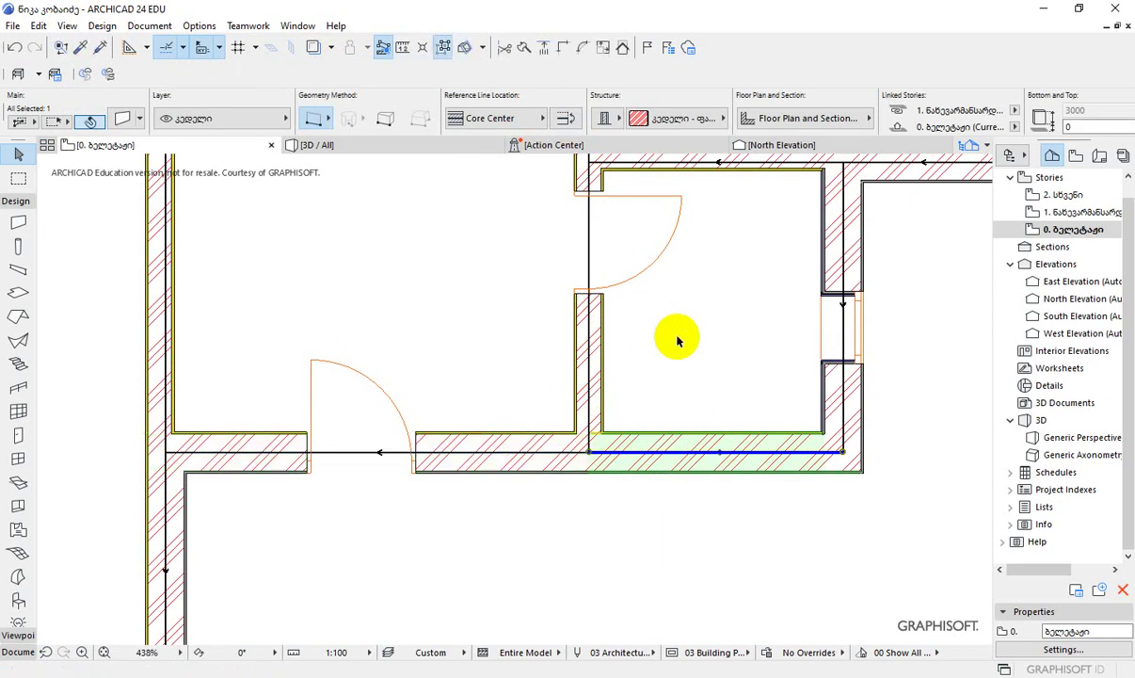
# Apply the კედელი - ფასადი კაფელი composite to the small room's segment of the lower exterior wall.
pyautogui.click(720, 117)
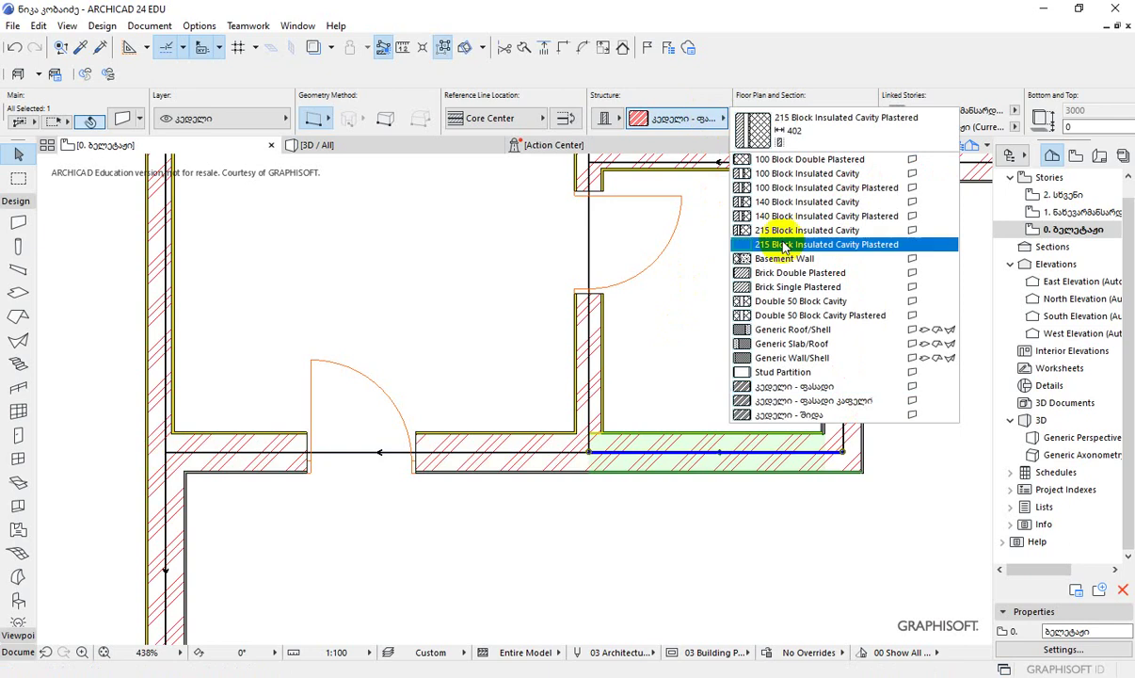
pyautogui.click(808, 400)
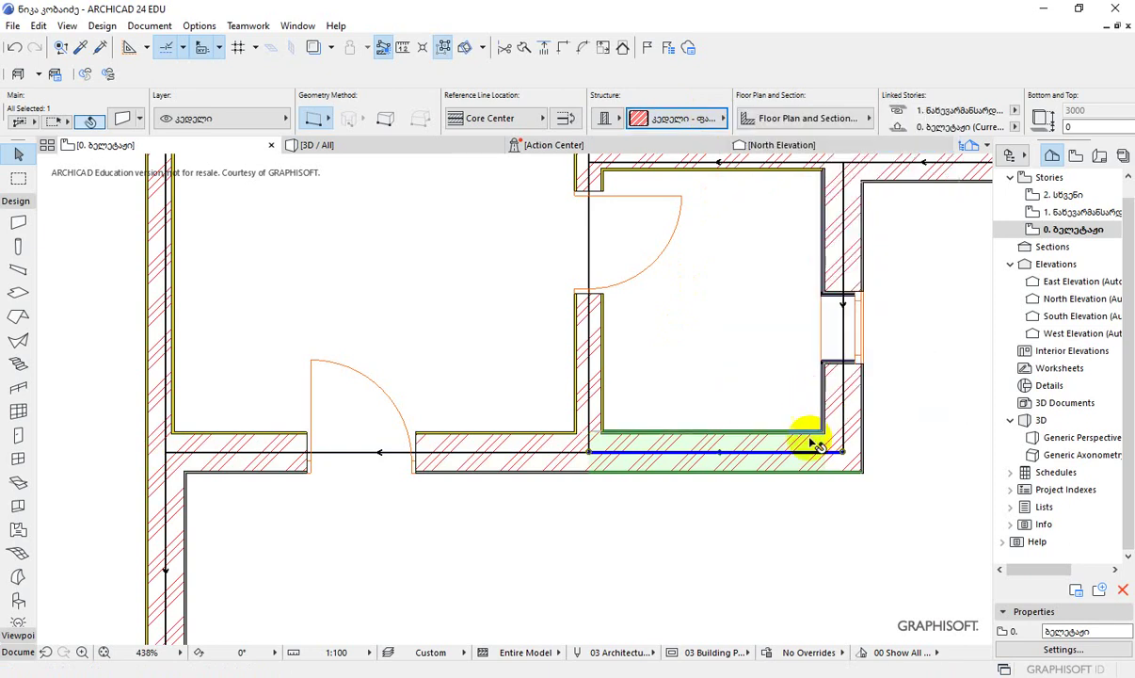
# Select the small room's interior partition with the door and check the composites available for it.
pyautogui.scroll(-2, 748, 400)
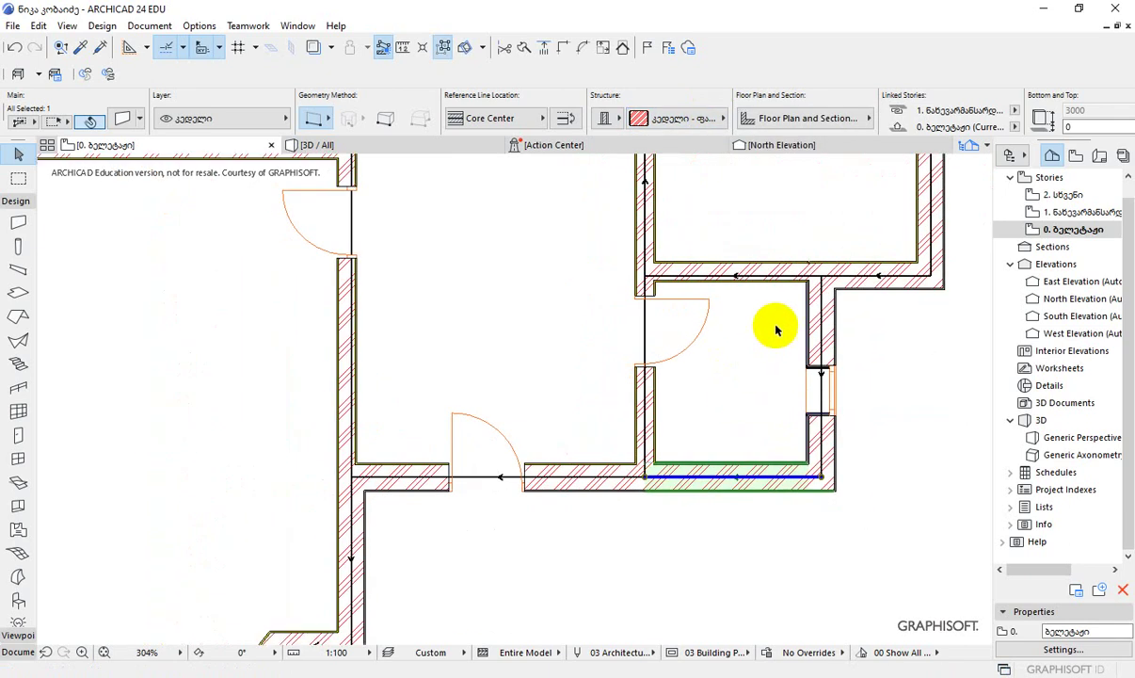
pyautogui.moveTo(772, 325); pyautogui.dragTo(753, 378, button='middle')
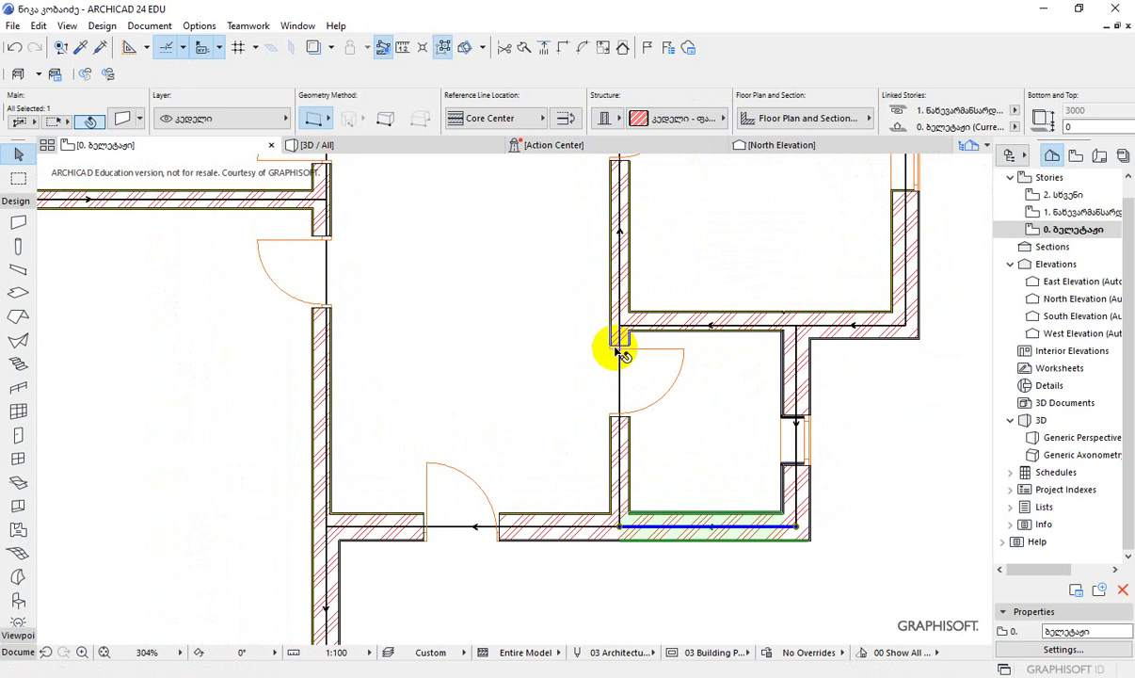
pyautogui.click(621, 446)
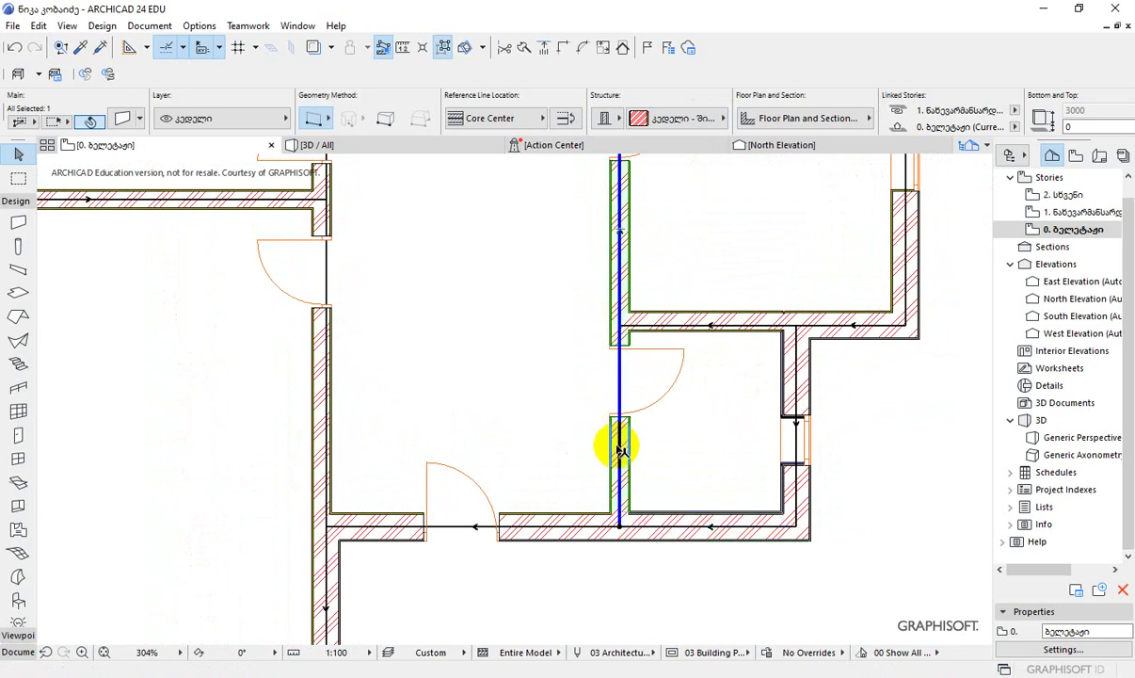
pyautogui.click(679, 120)
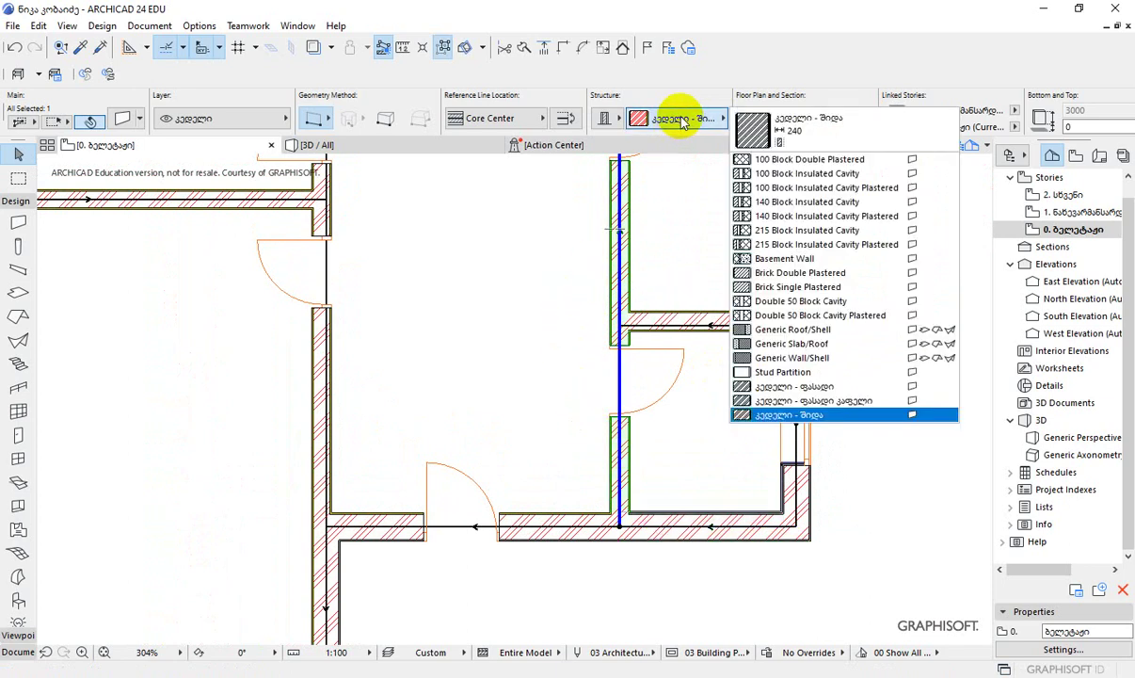
pyautogui.click(682, 120)
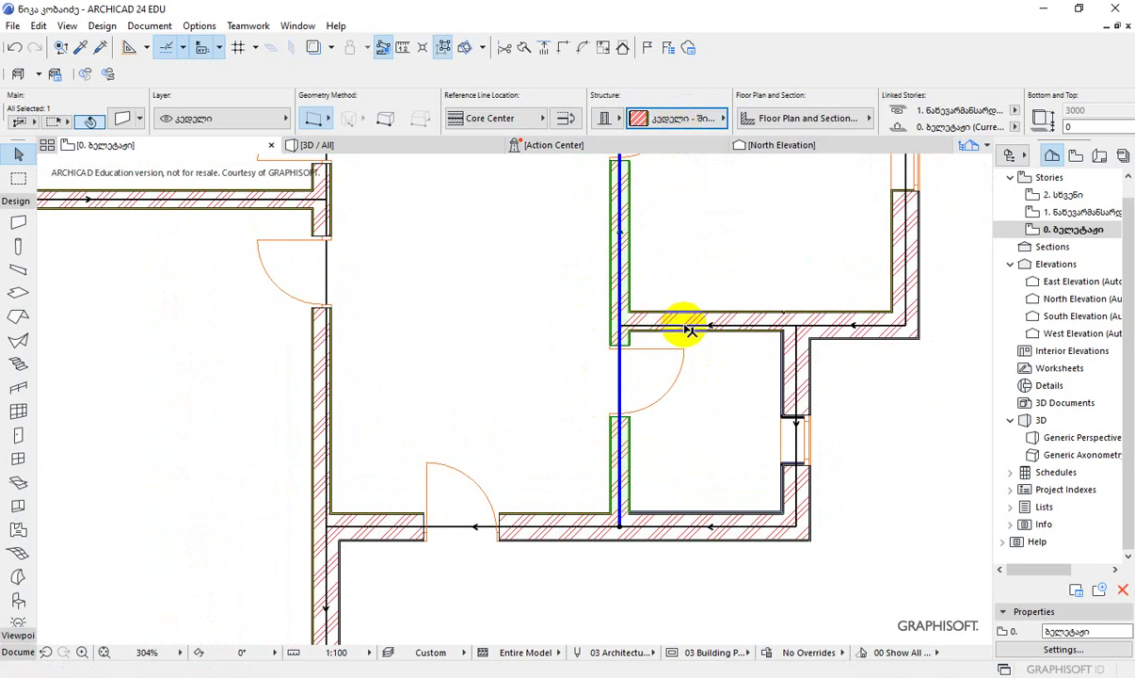
# Select the small room's upper wall and duplicate its composite as კედელი - შიდა კაფელი.
pyautogui.click(758, 324)
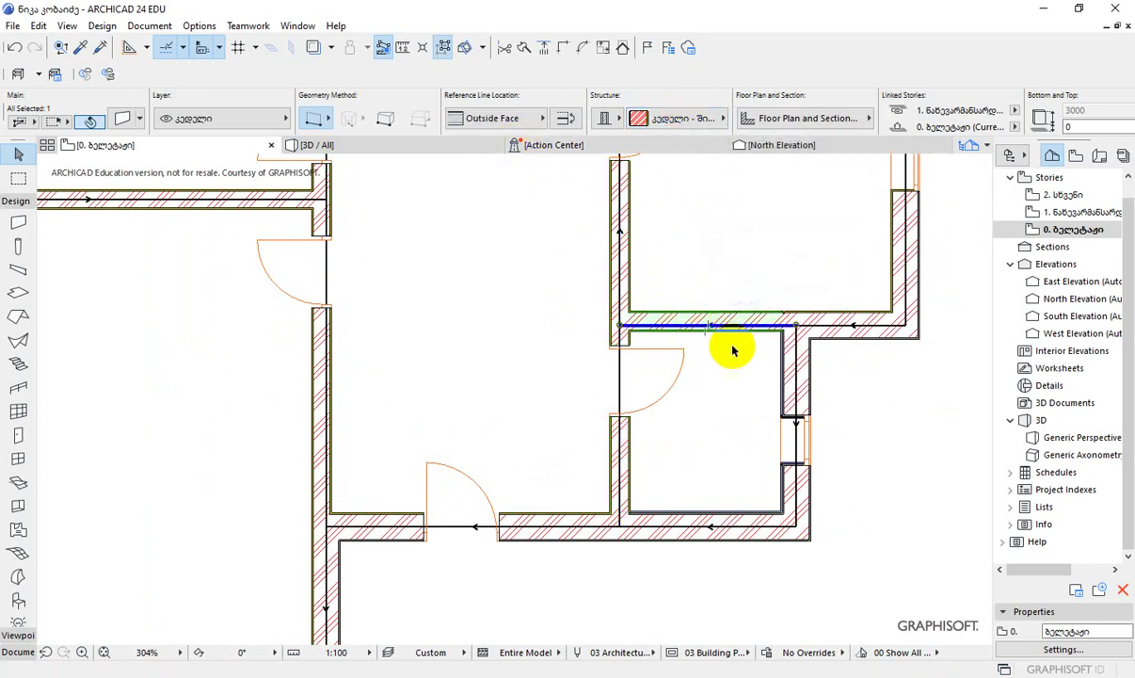
pyautogui.moveTo(746, 356); pyautogui.dragTo(698, 342, button='middle')
pyautogui.scroll(3, 697, 343)
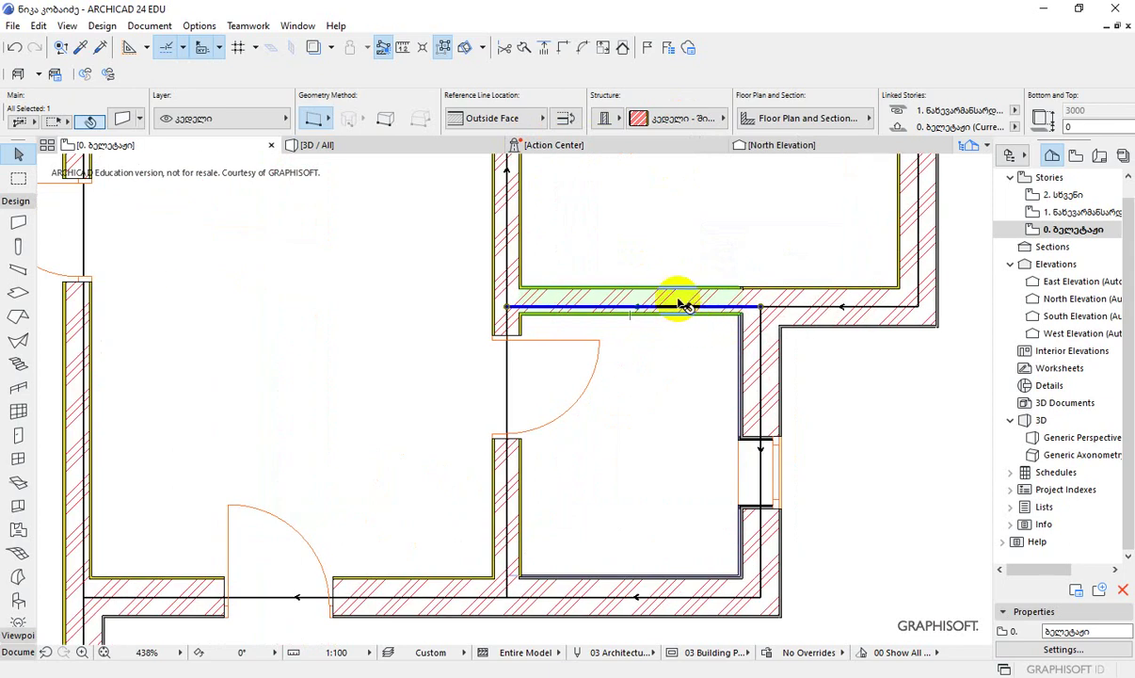
pyautogui.rightClick(685, 305)
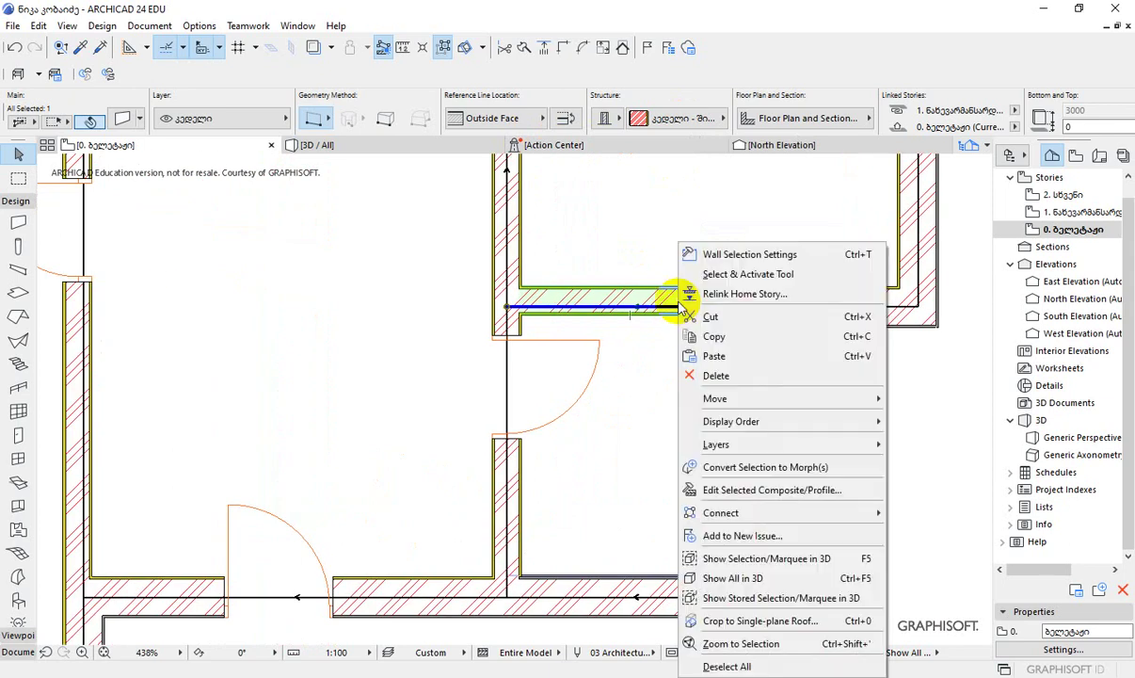
pyautogui.click(815, 493)
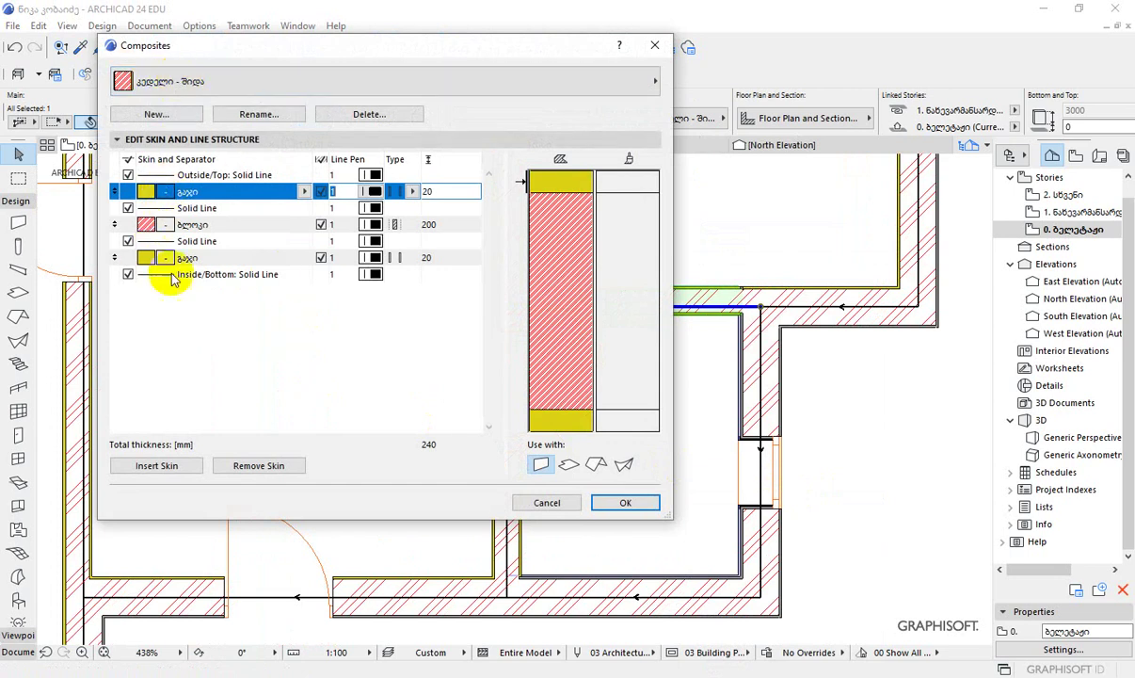
pyautogui.click(156, 114)
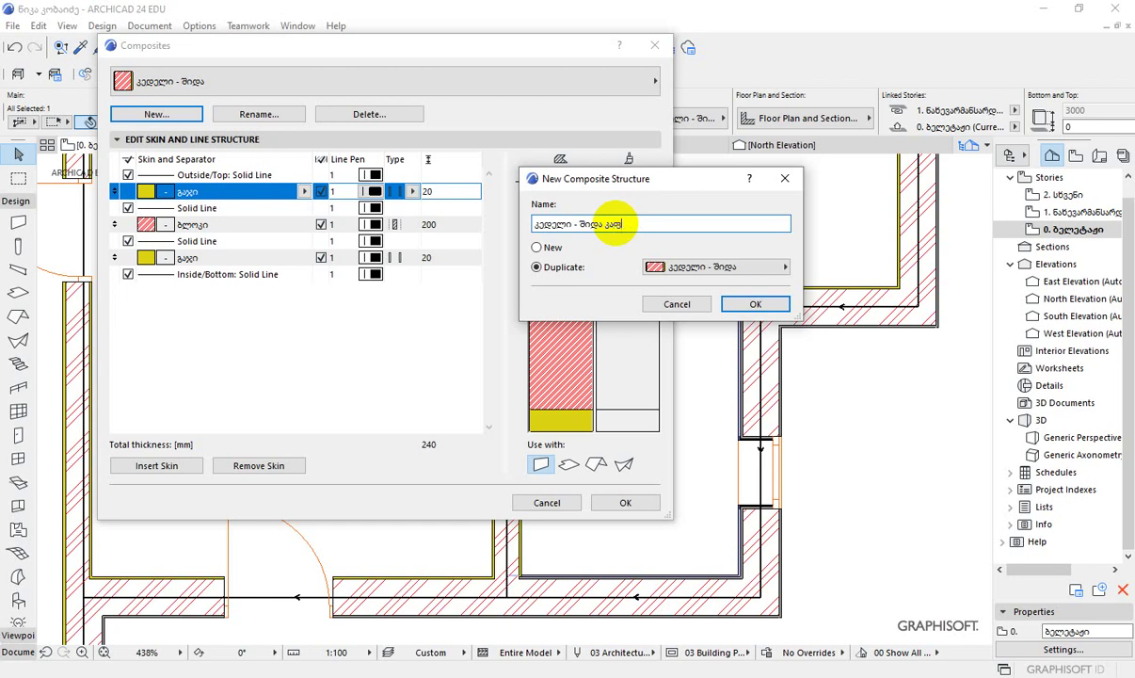
pyautogui.click(755, 304)
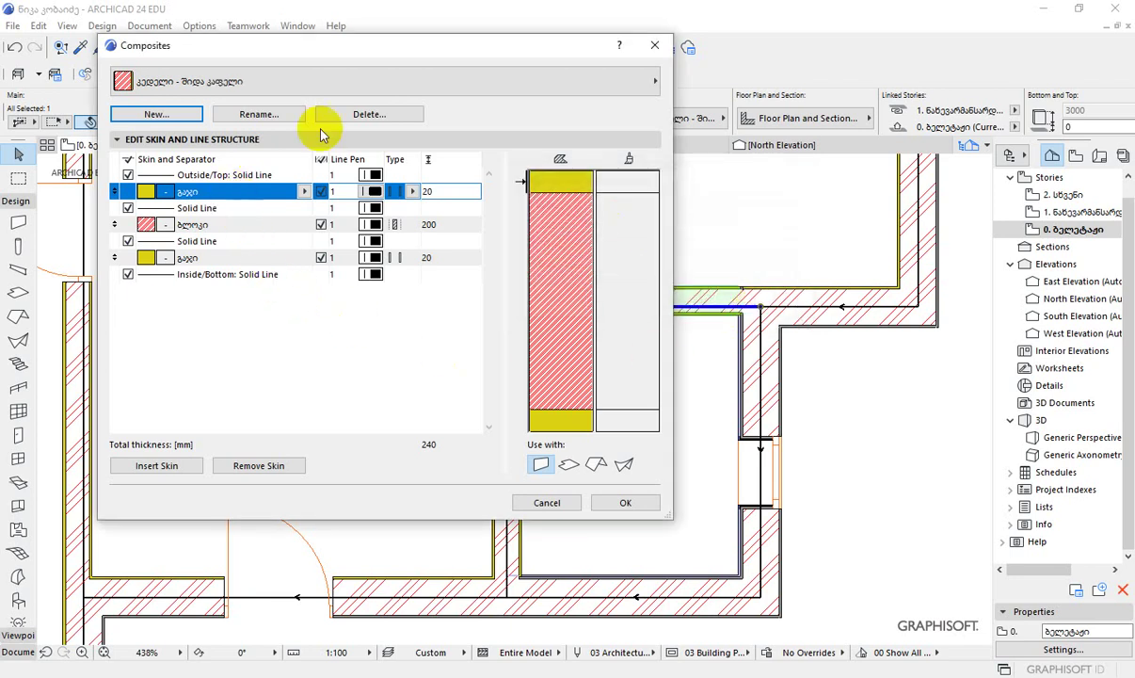
# Insert two additional skins at the outside face of the კედელი - შიდა კაფელი composite.
pyautogui.moveTo(393, 51); pyautogui.dragTo(358, 81)
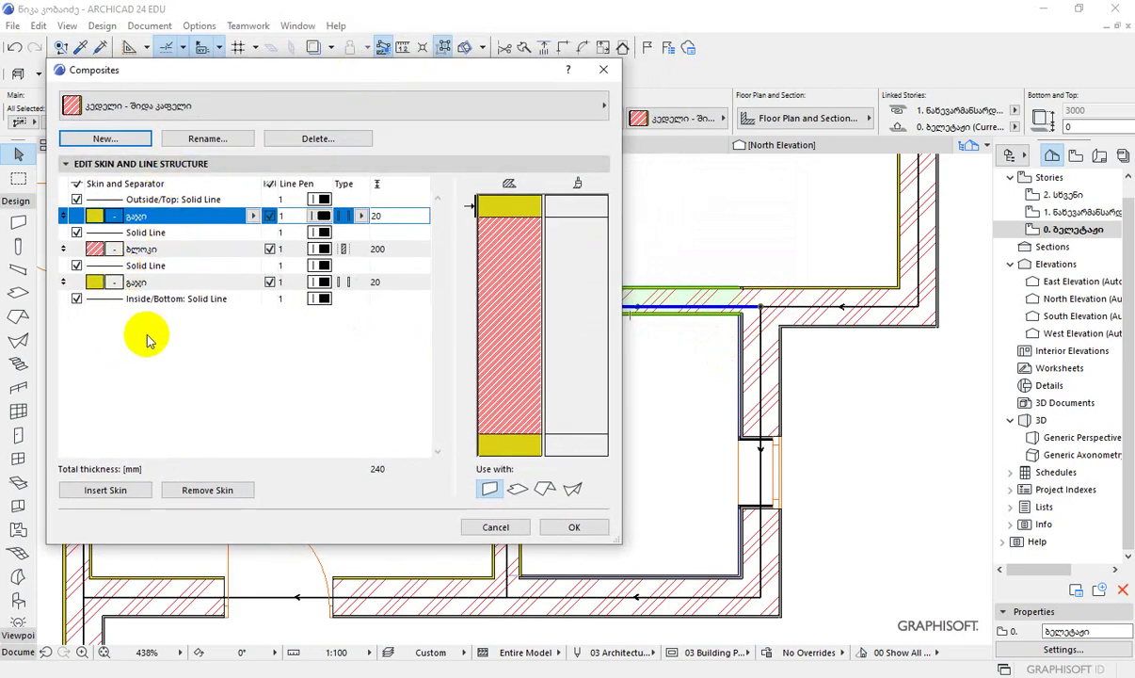
pyautogui.click(121, 494)
pyautogui.click(121, 491)
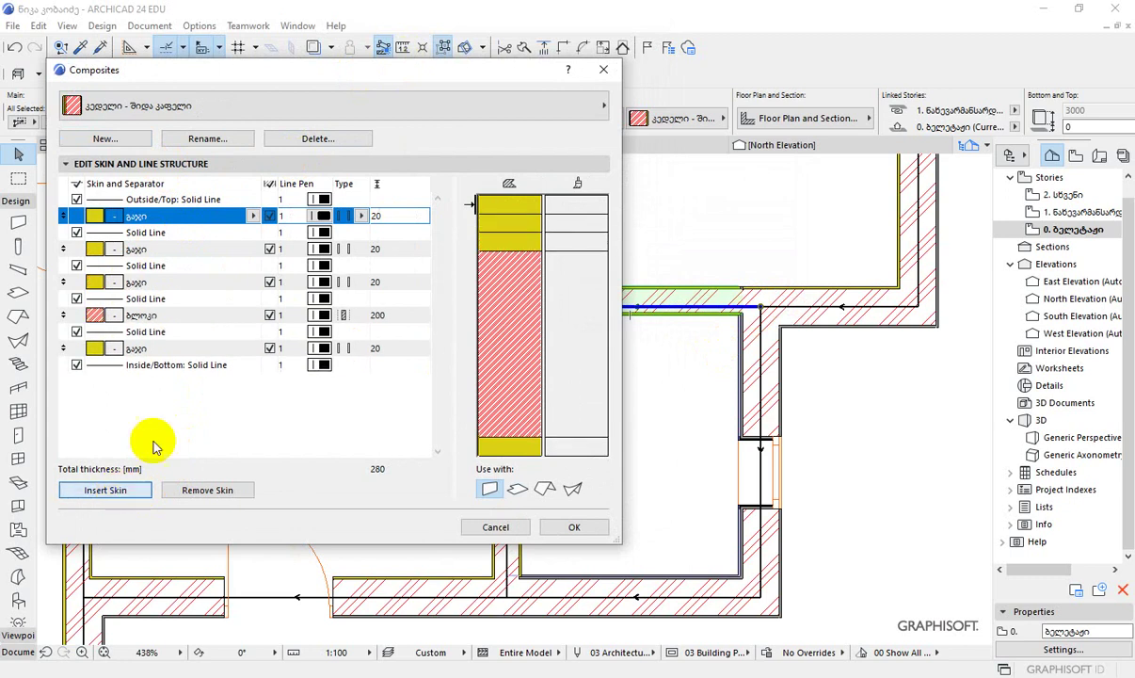
# Set the three skins outside the block core to კაფელი, წებო-ცემენტი and დუღები, from the outside inward.
pyautogui.click(179, 282)
pyautogui.click(253, 282)
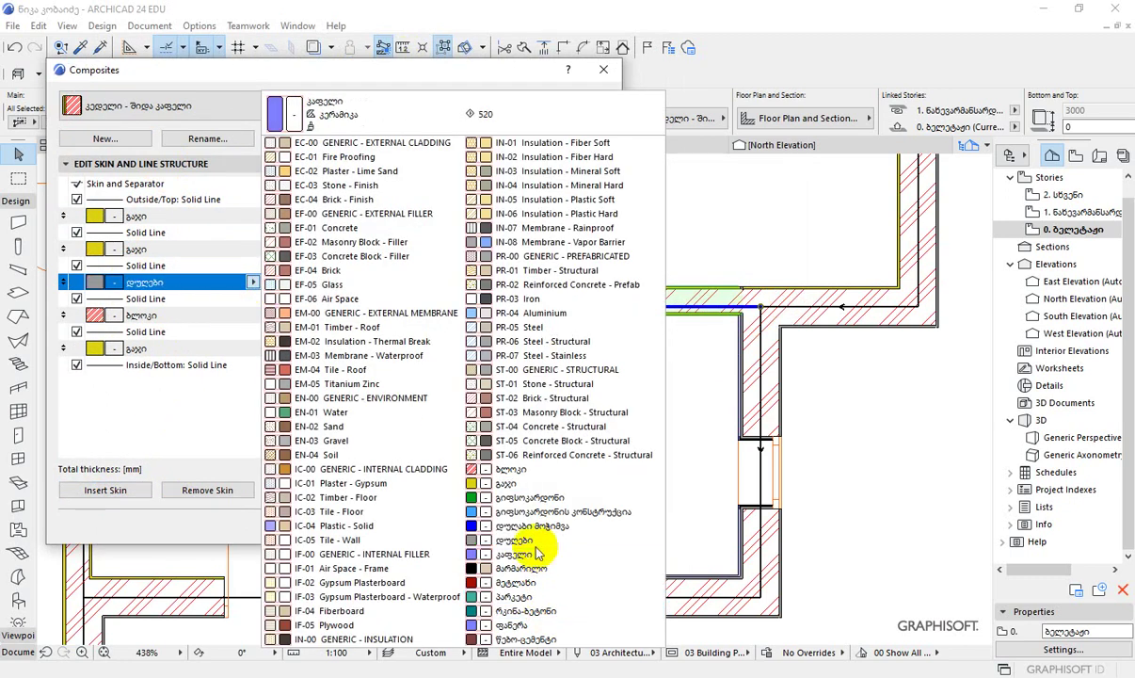
pyautogui.click(537, 544)
pyautogui.click(222, 249)
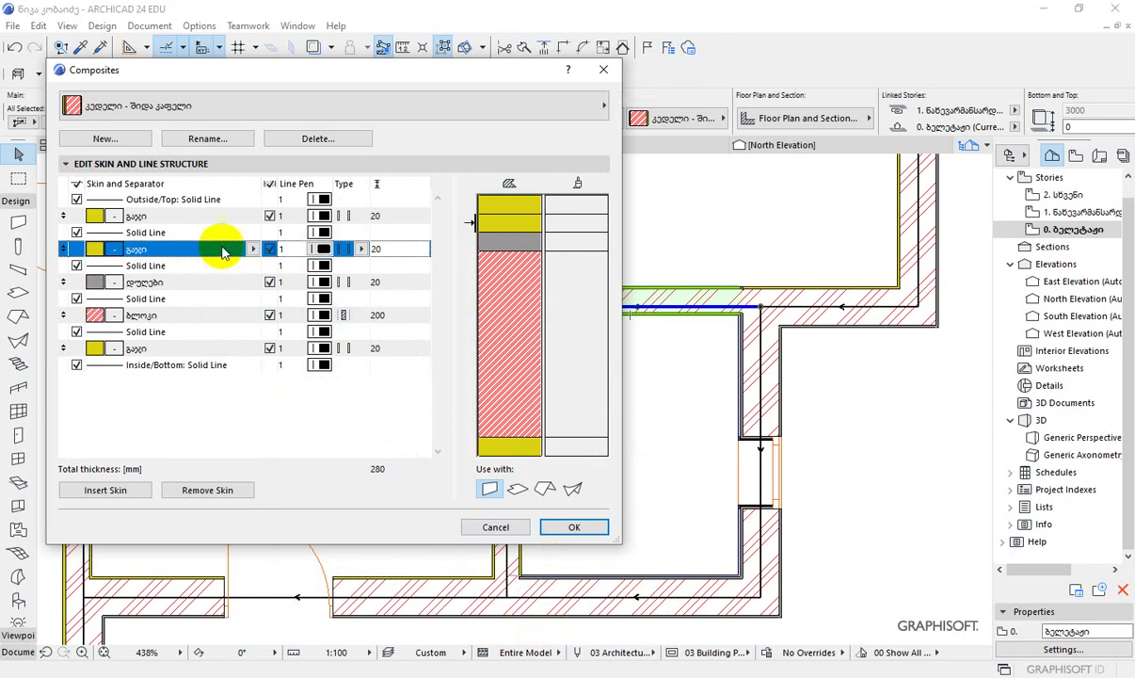
pyautogui.click(252, 249)
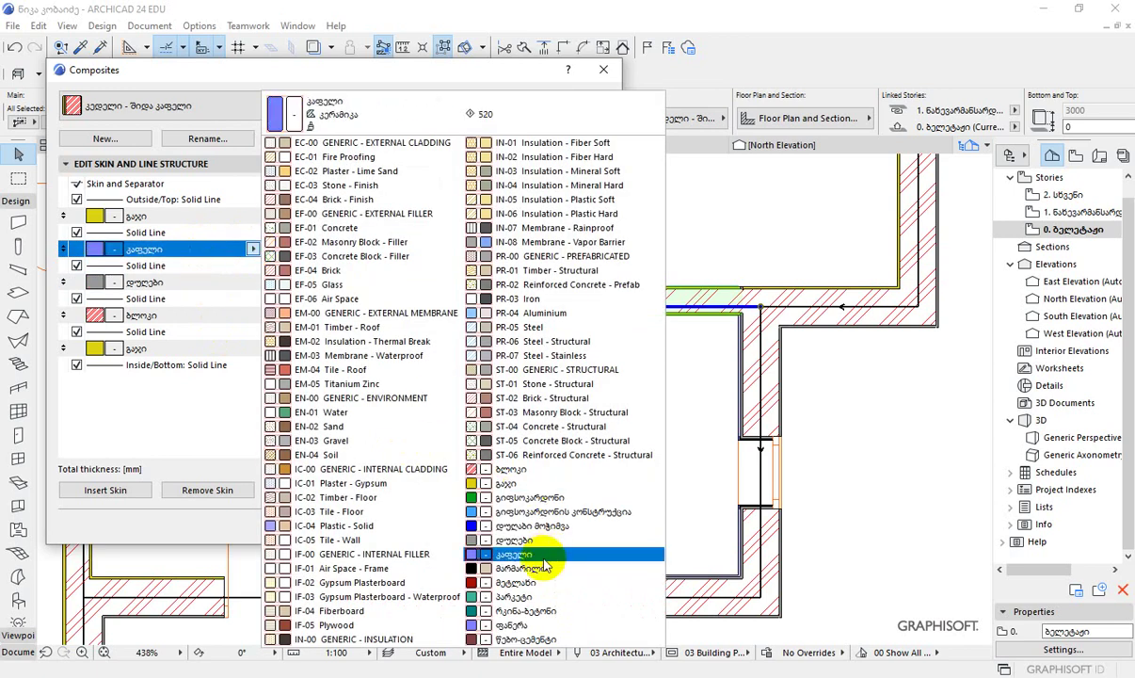
pyautogui.click(541, 639)
pyautogui.click(254, 216)
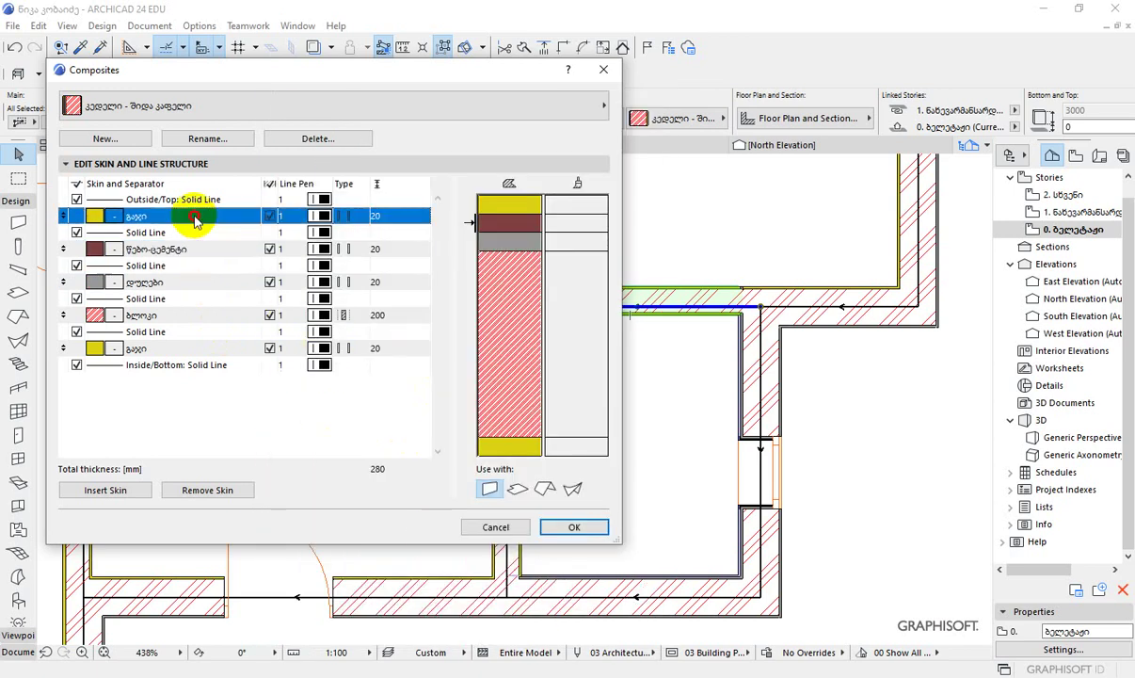
pyautogui.click(253, 217)
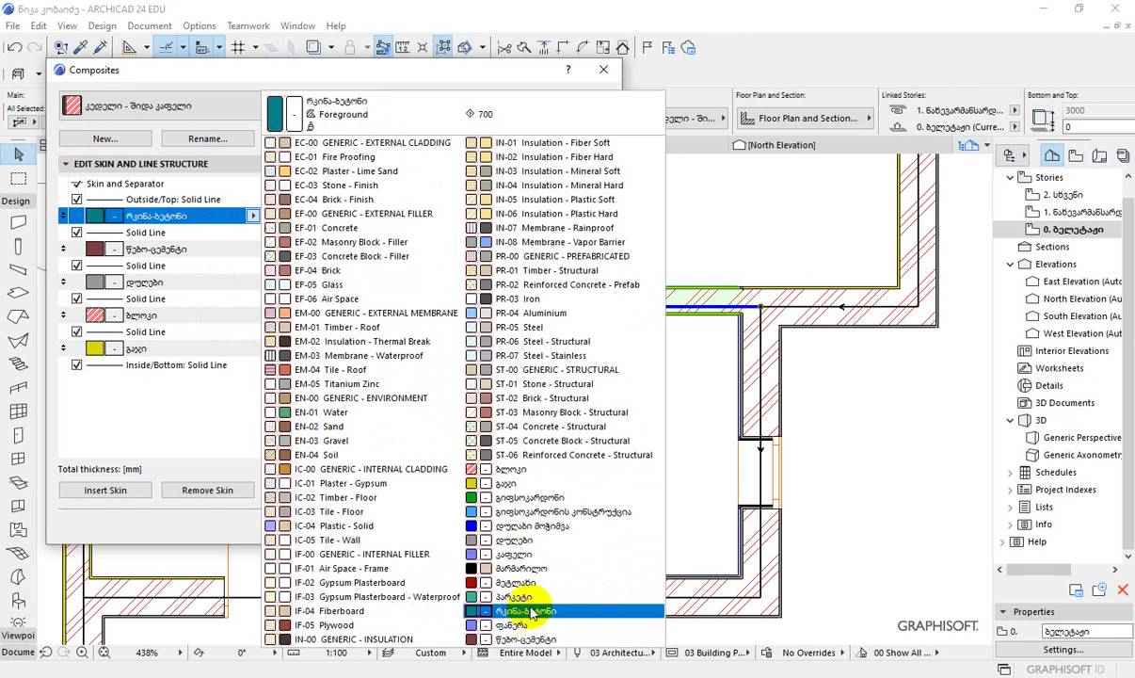
pyautogui.click(513, 553)
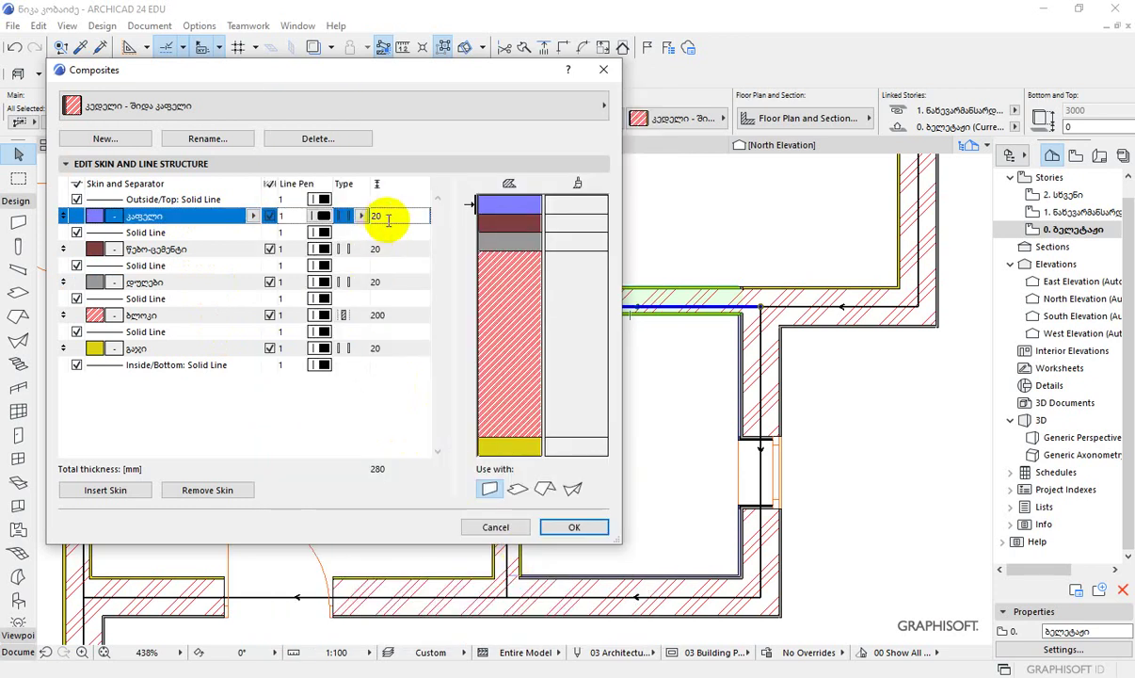
# Set the კაფელი skin's thickness to 10 mm and the წებო-ცემენტი skin's thickness to 5 mm.
pyautogui.moveTo(387, 217); pyautogui.dragTo(364, 216)
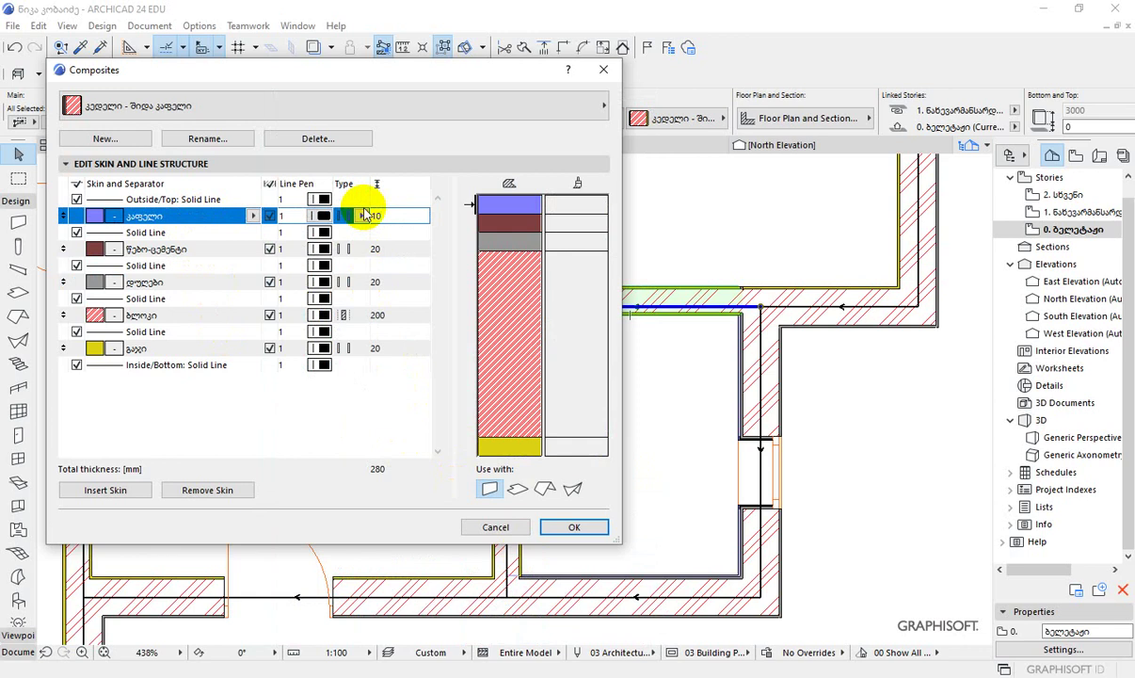
pyautogui.write('10')
pyautogui.press('Return')
pyautogui.click(372, 249)
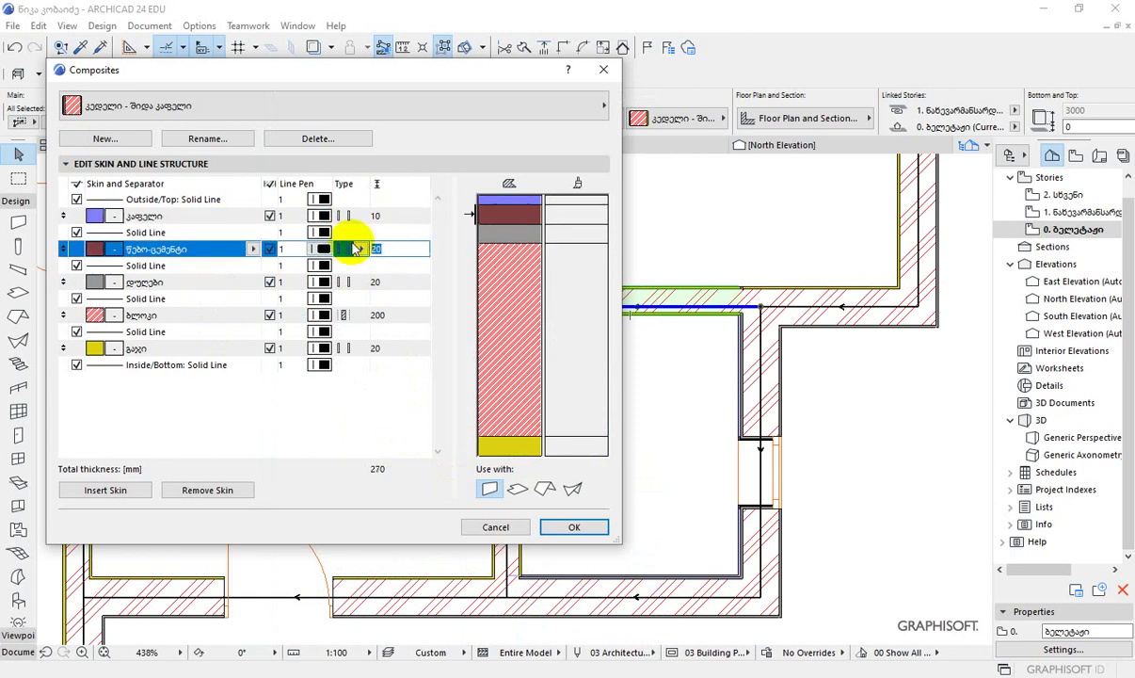
pyautogui.click(354, 408)
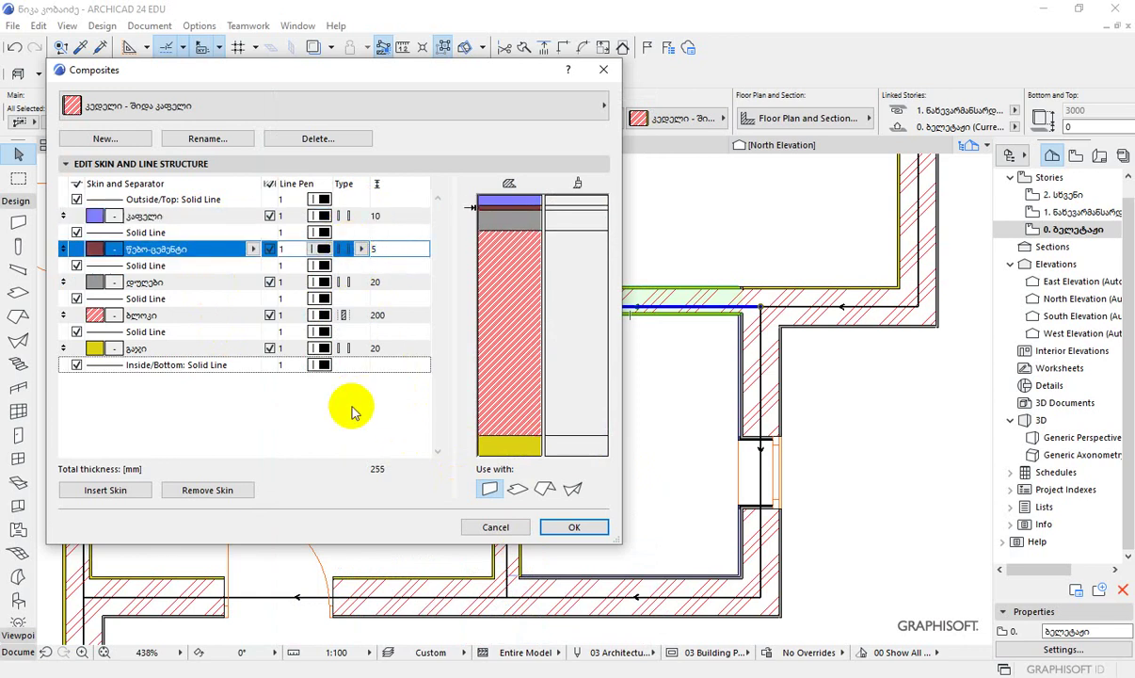
# Set the დუღები skin's type to Other and the წებო-ცემენტი skin's type to Finish.
pyautogui.click(361, 282)
pyautogui.click(362, 283)
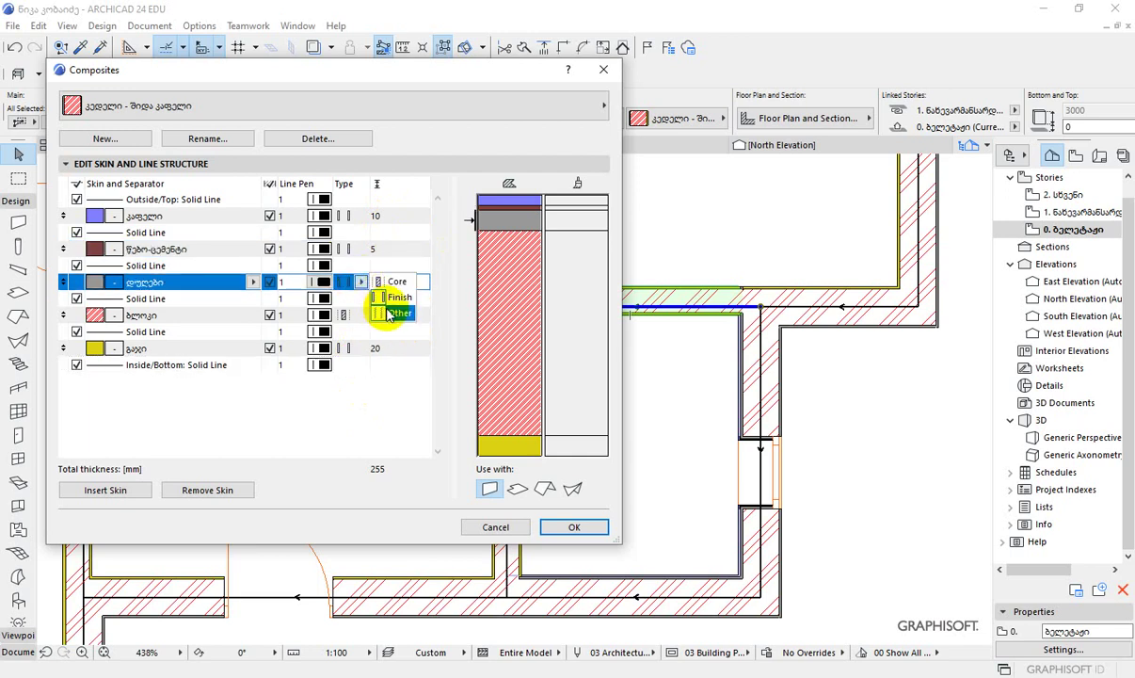
pyautogui.click(388, 298)
pyautogui.click(356, 252)
pyautogui.click(357, 250)
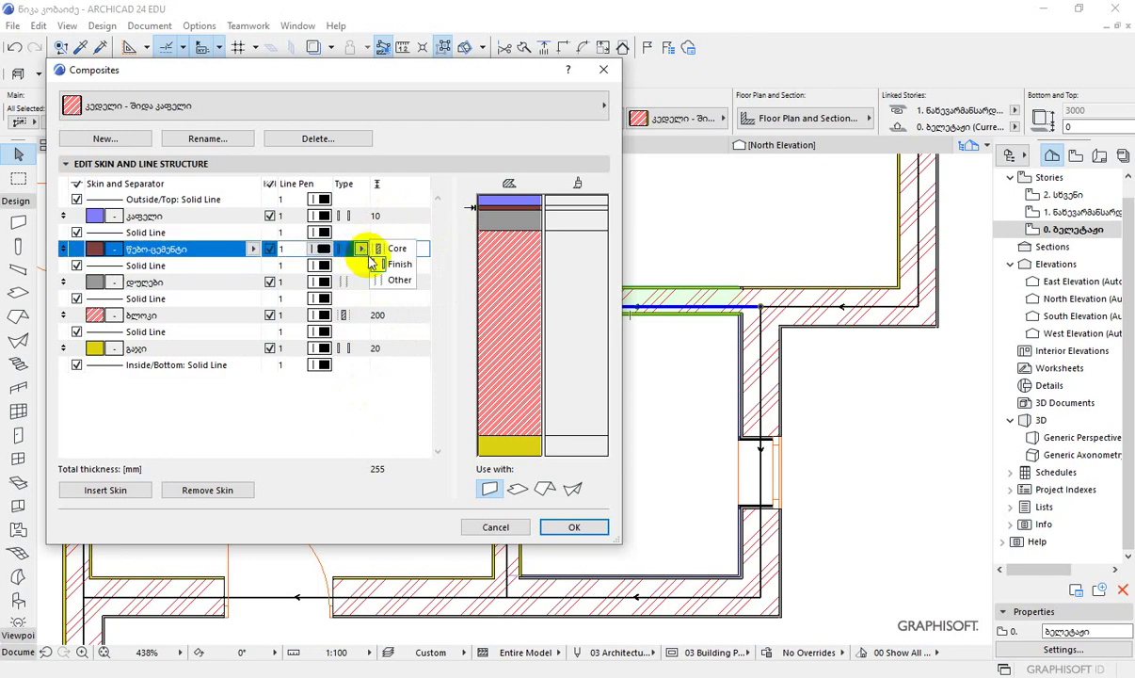
pyautogui.click(386, 264)
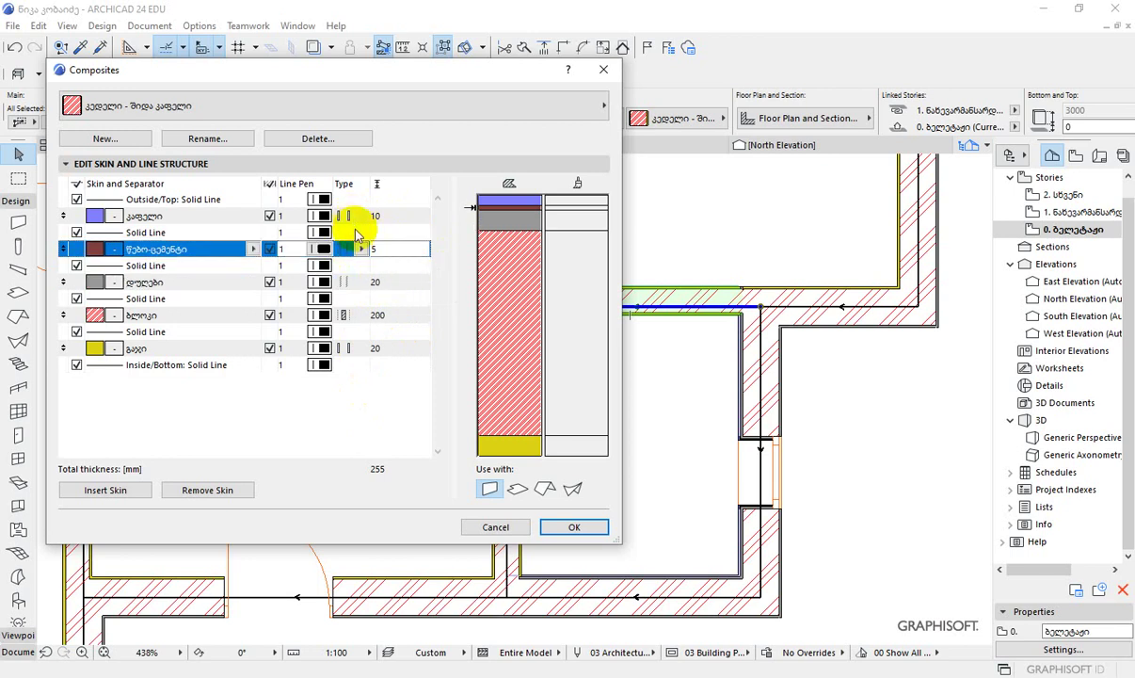
# Compare the skins with the კედელი - ფასადი კაფელი composite, return to კედელი - შიდა კაფელი and save the composites.
pyautogui.click(415, 113)
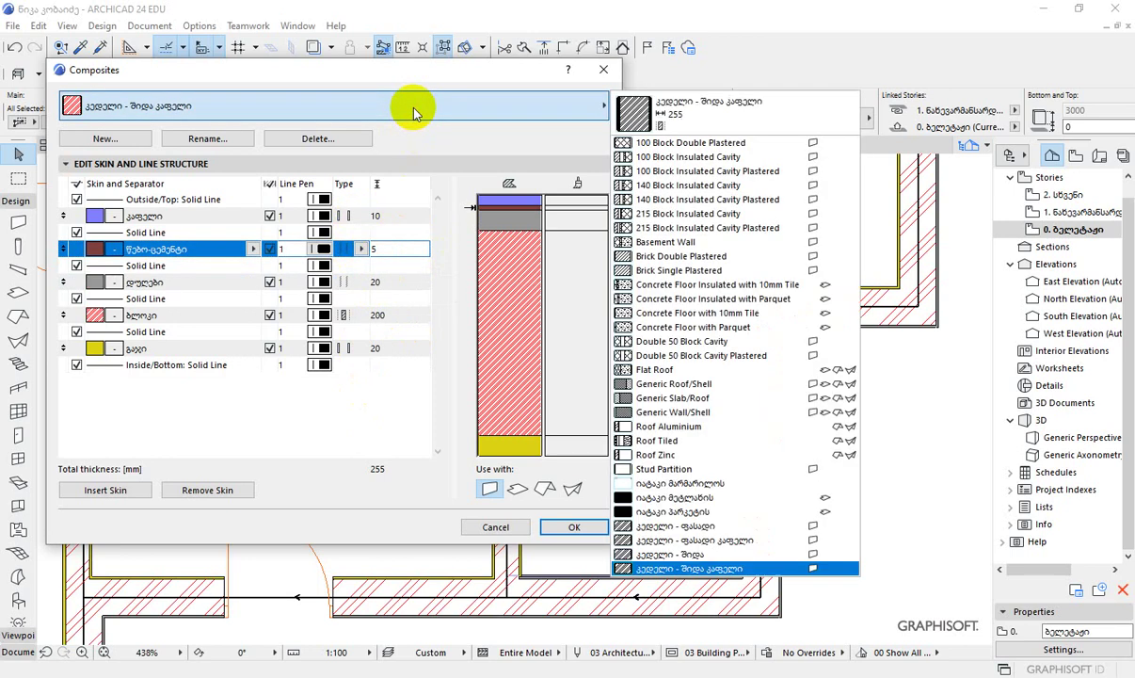
pyautogui.click(749, 540)
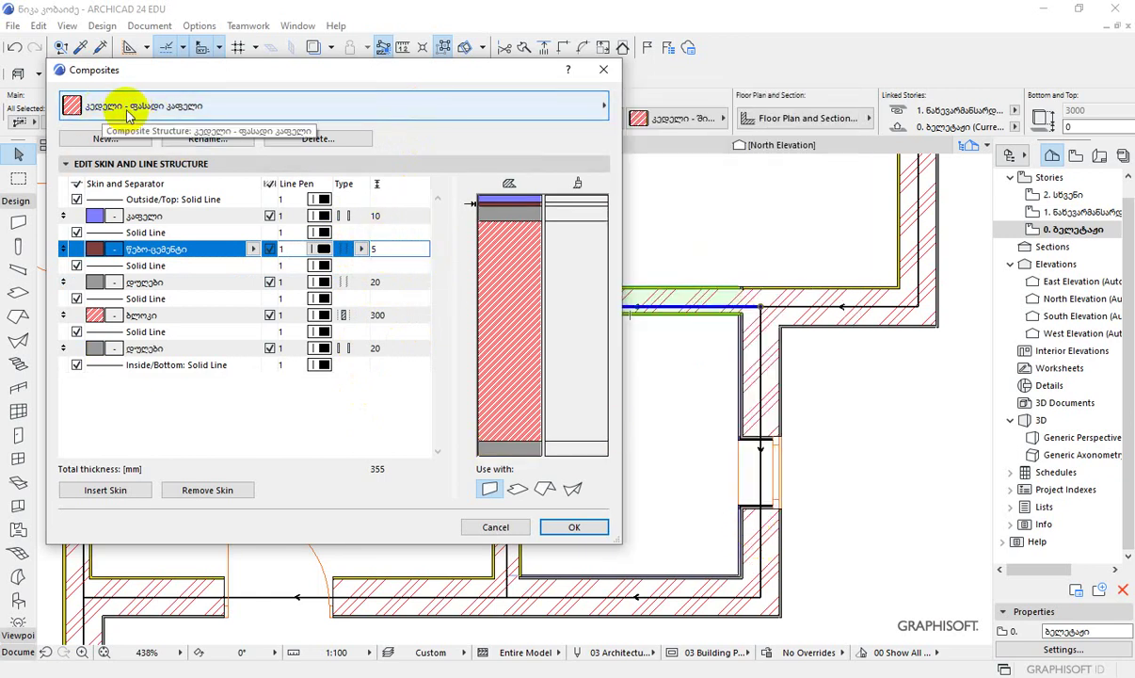
pyautogui.click(459, 115)
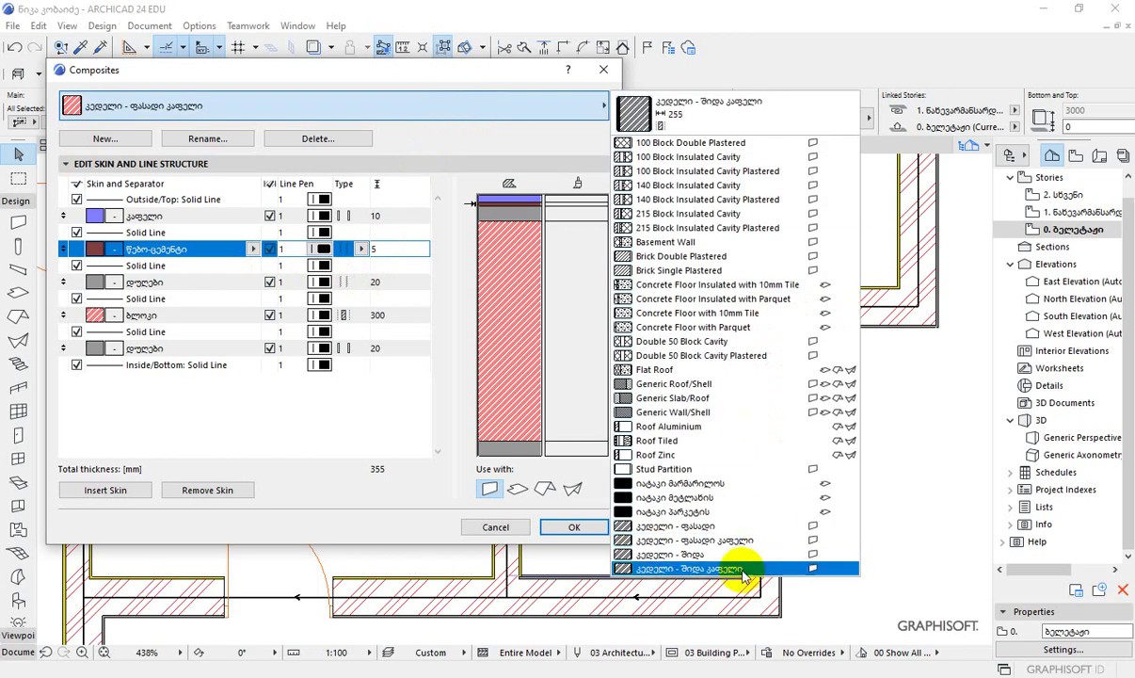
pyautogui.click(730, 572)
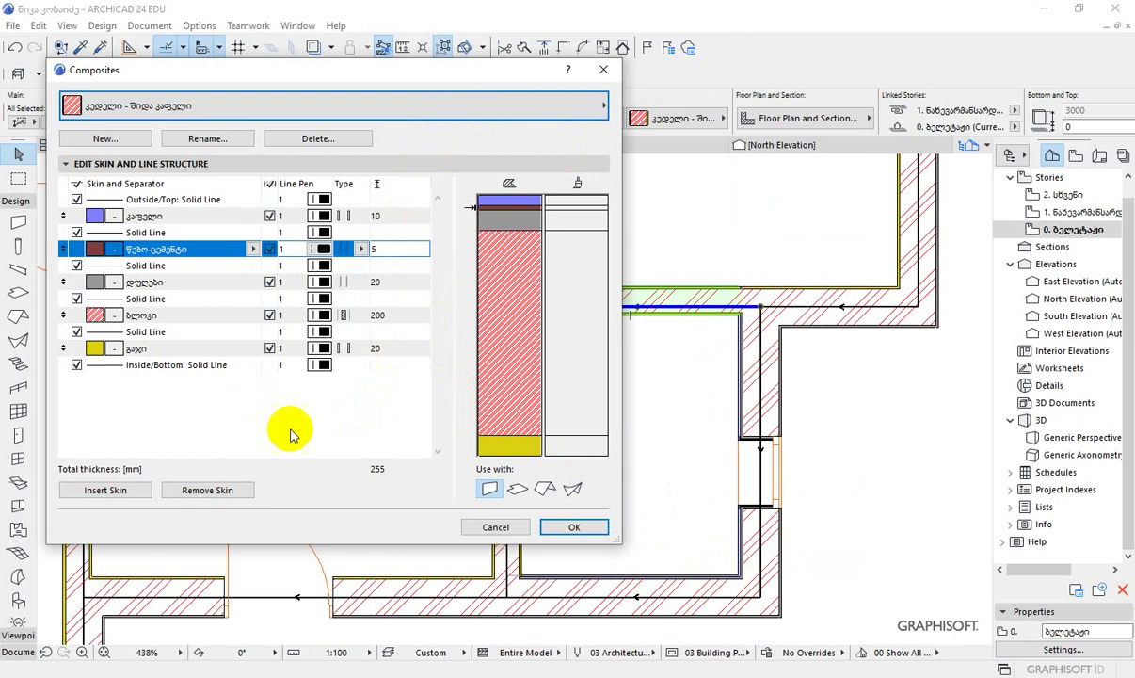
pyautogui.click(574, 528)
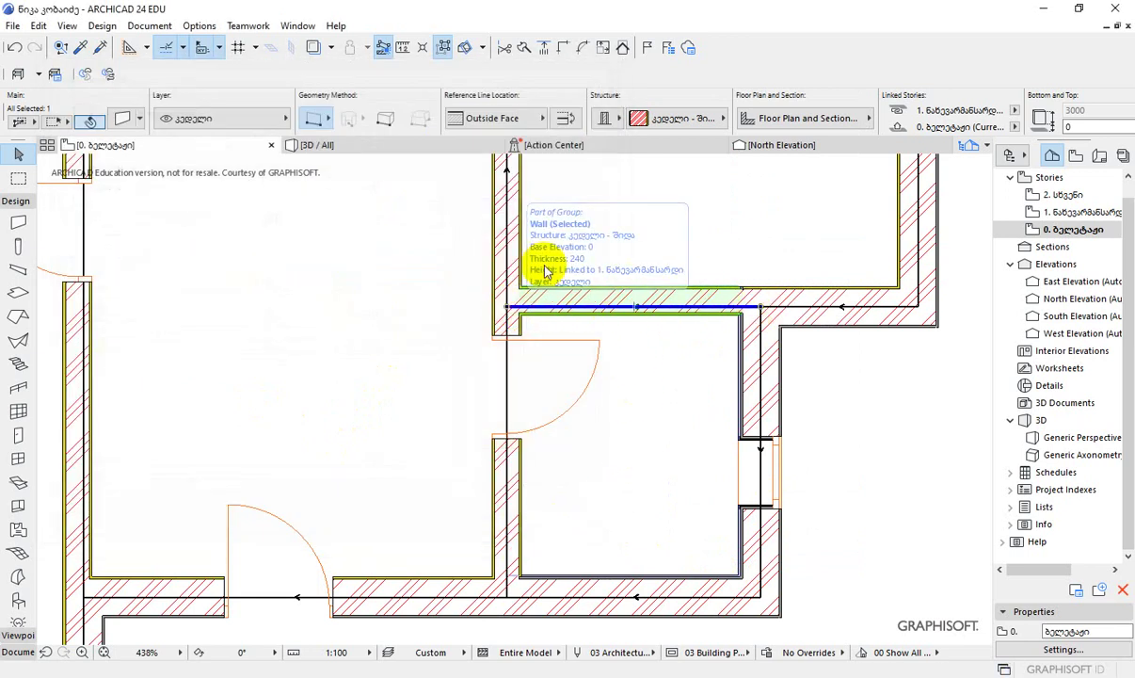
# Apply the კედელი - შიდა კაფელი composite to the small room's upper wall and flip the wall about its reference line.
pyautogui.click(685, 119)
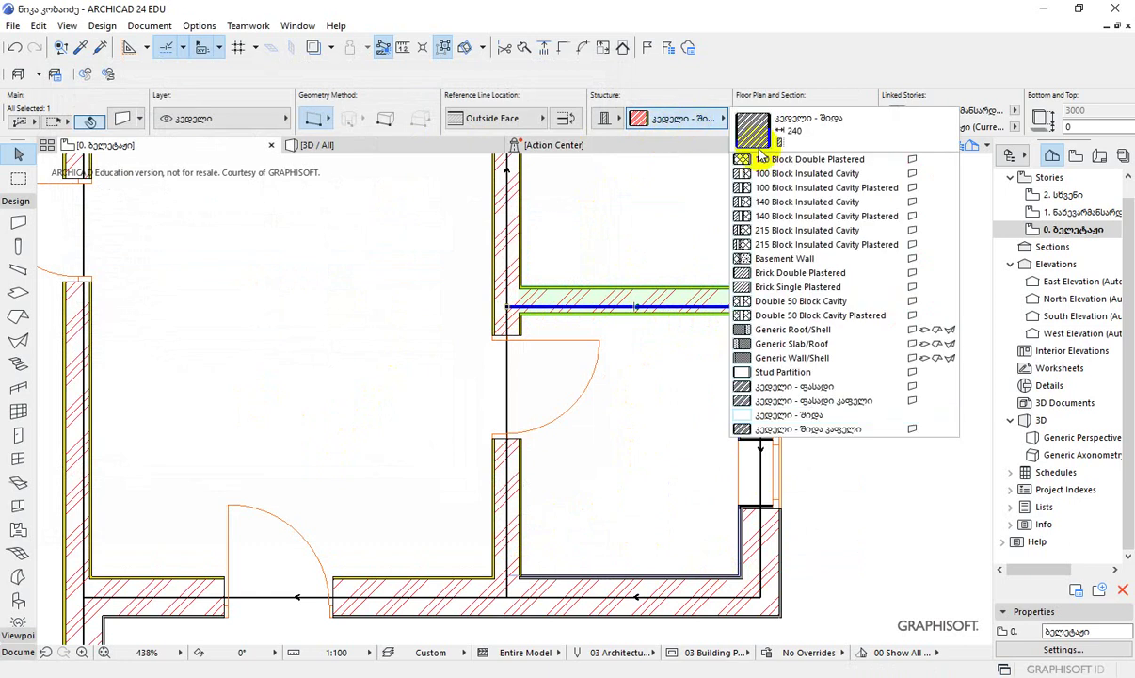
pyautogui.click(823, 430)
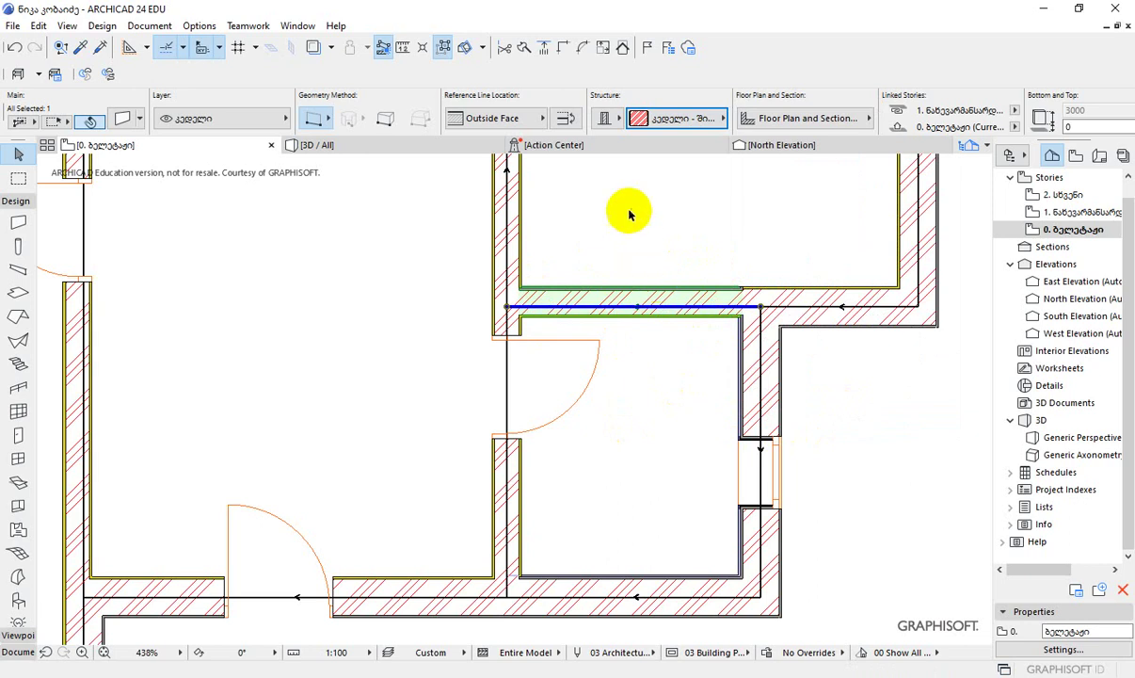
pyautogui.click(566, 119)
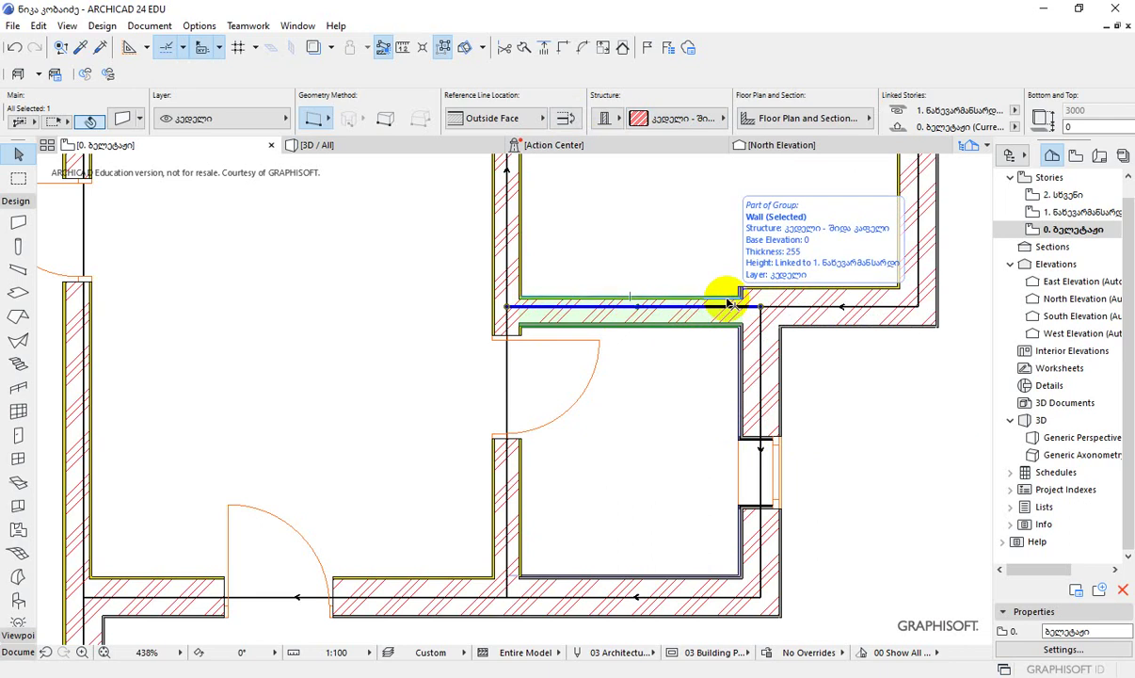
# Flip the selected upper wall of the small room about its reference line again.
pyautogui.scroll(4, 733, 297)
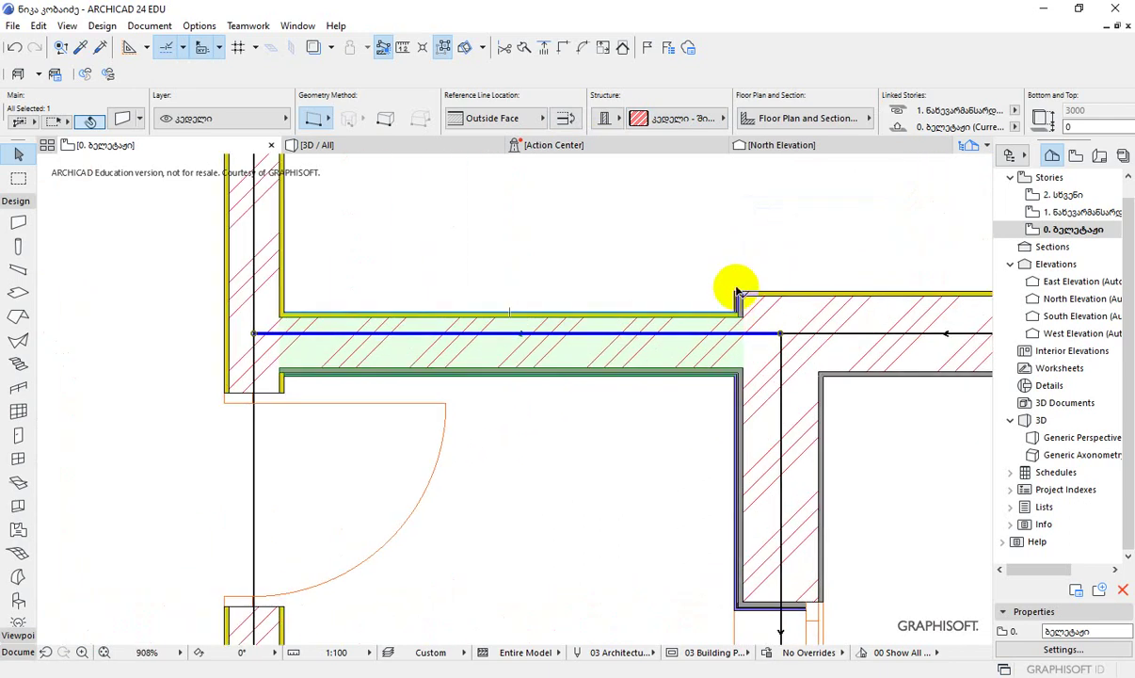
pyautogui.scroll(-3, 735, 281)
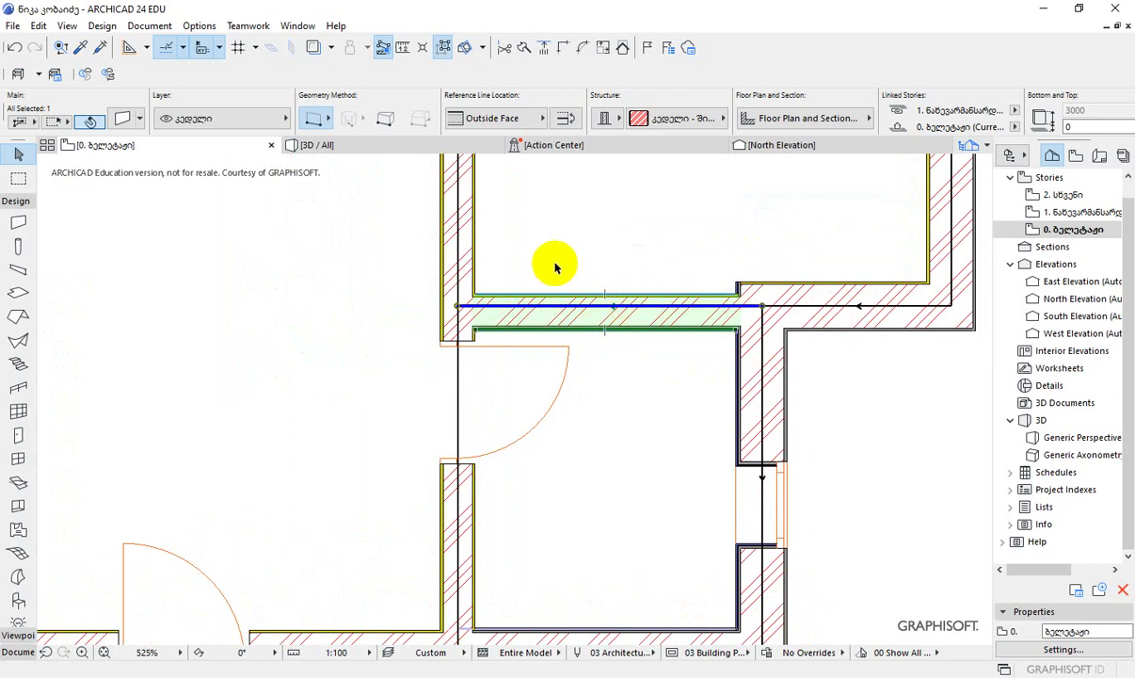
pyautogui.click(565, 119)
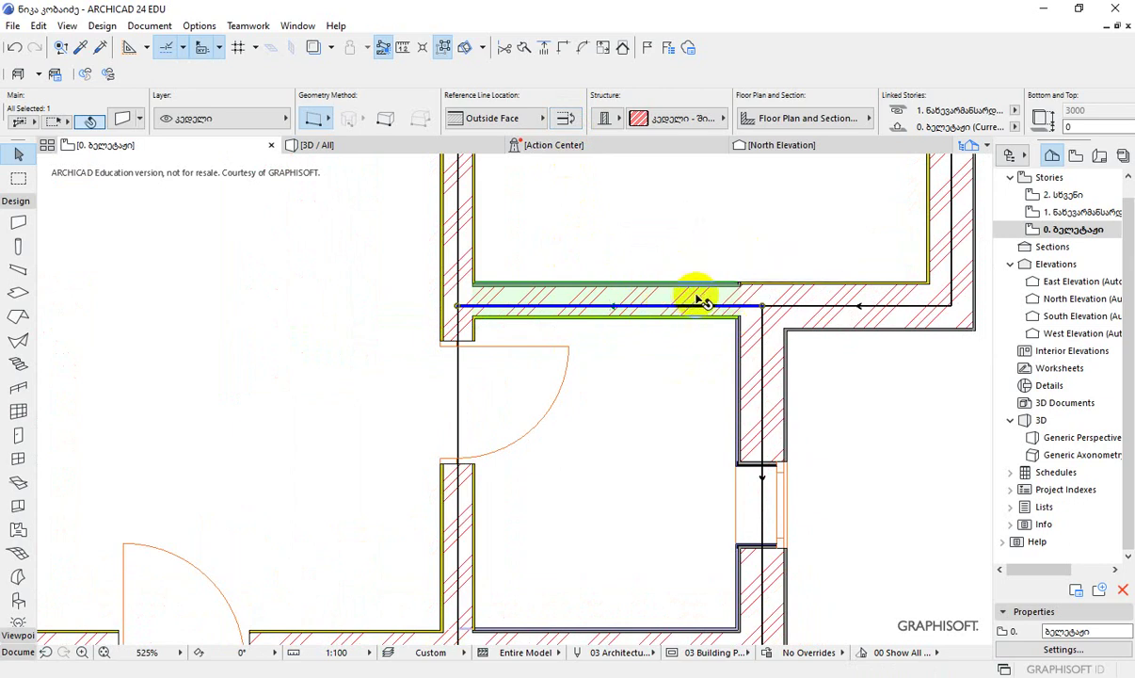
# Split the small room's door wall along the upper wall's reference line, keeping the lower segment selected.
pyautogui.scroll(-2, 621, 405)
pyautogui.click(483, 451)
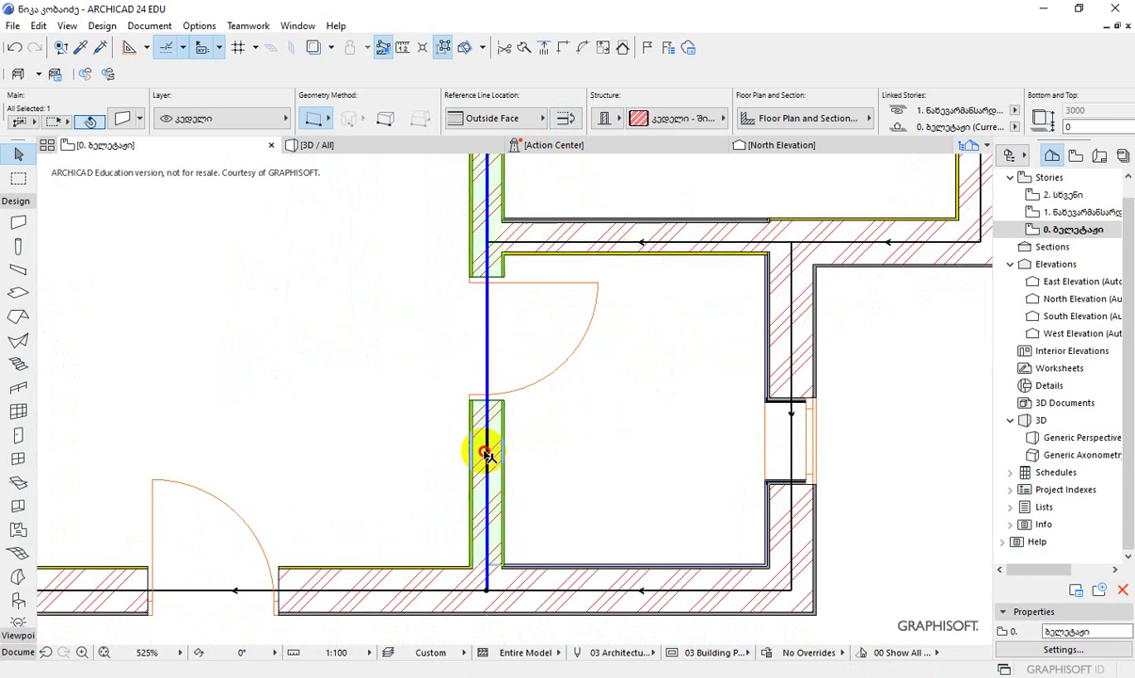
pyautogui.scroll(-3, 644, 398)
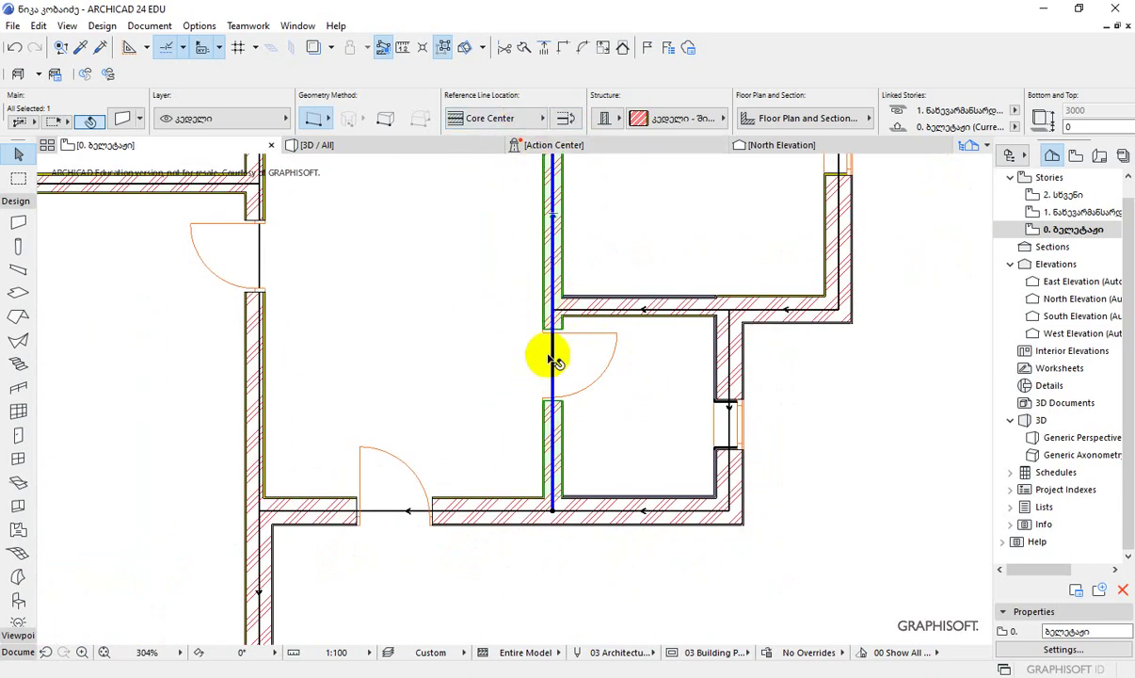
pyautogui.click(524, 49)
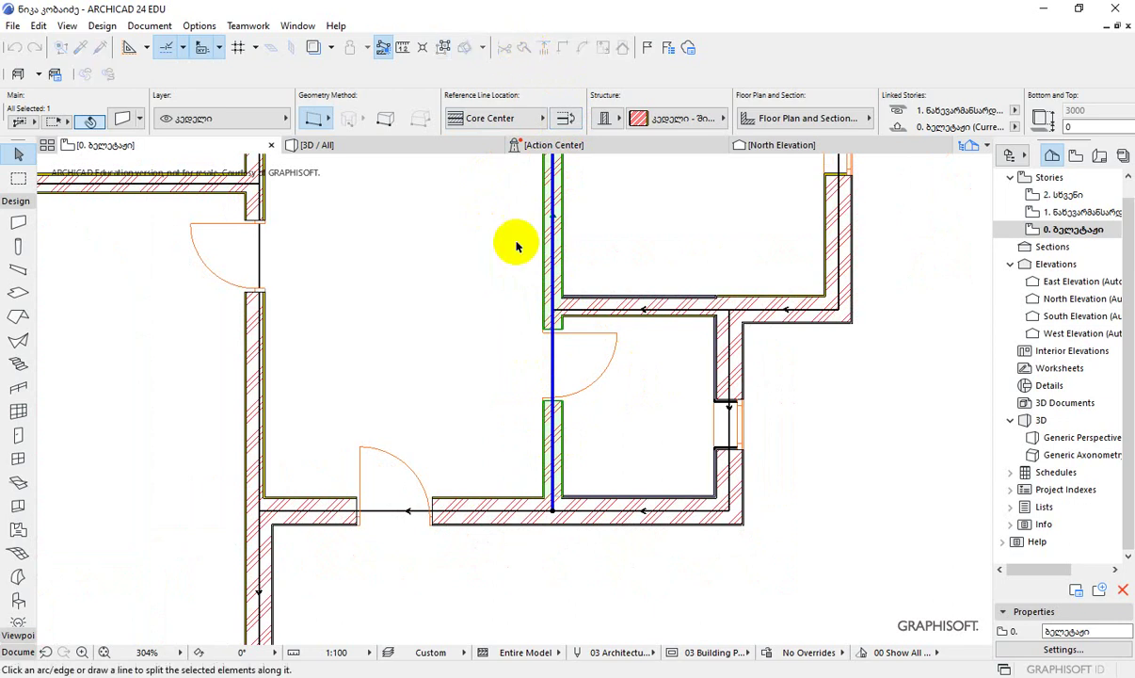
pyautogui.click(669, 311)
pyautogui.click(665, 369)
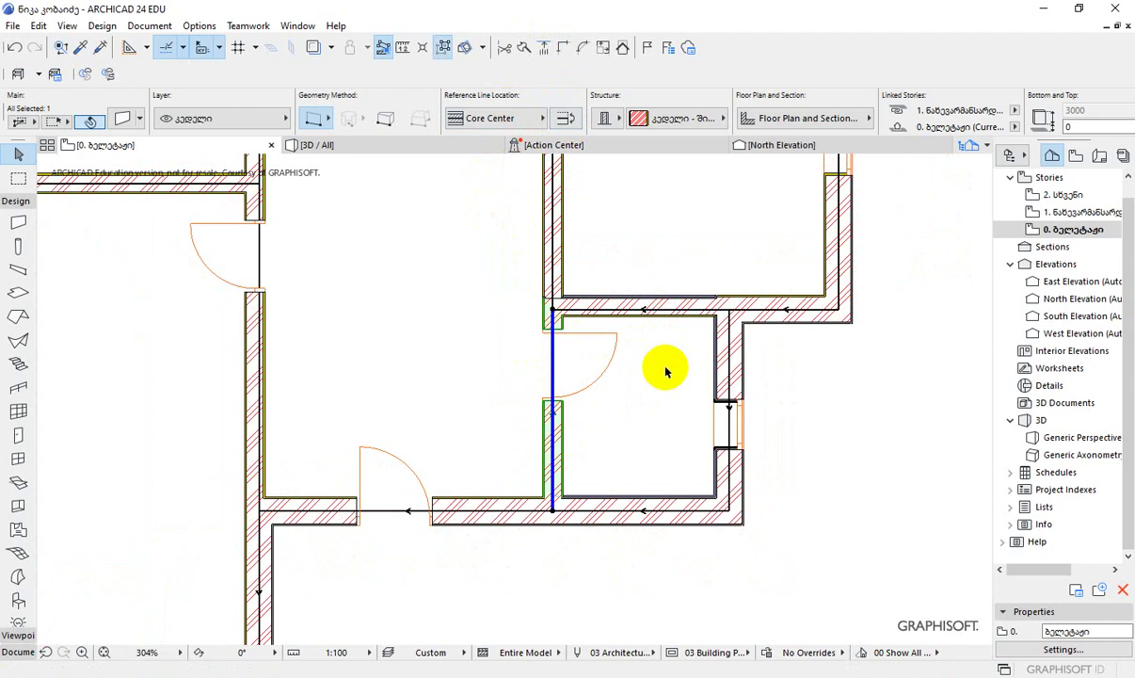
# Apply the კედელი - შიდა კაფელი composite to the split door wall segment and inspect its faces.
pyautogui.click(678, 117)
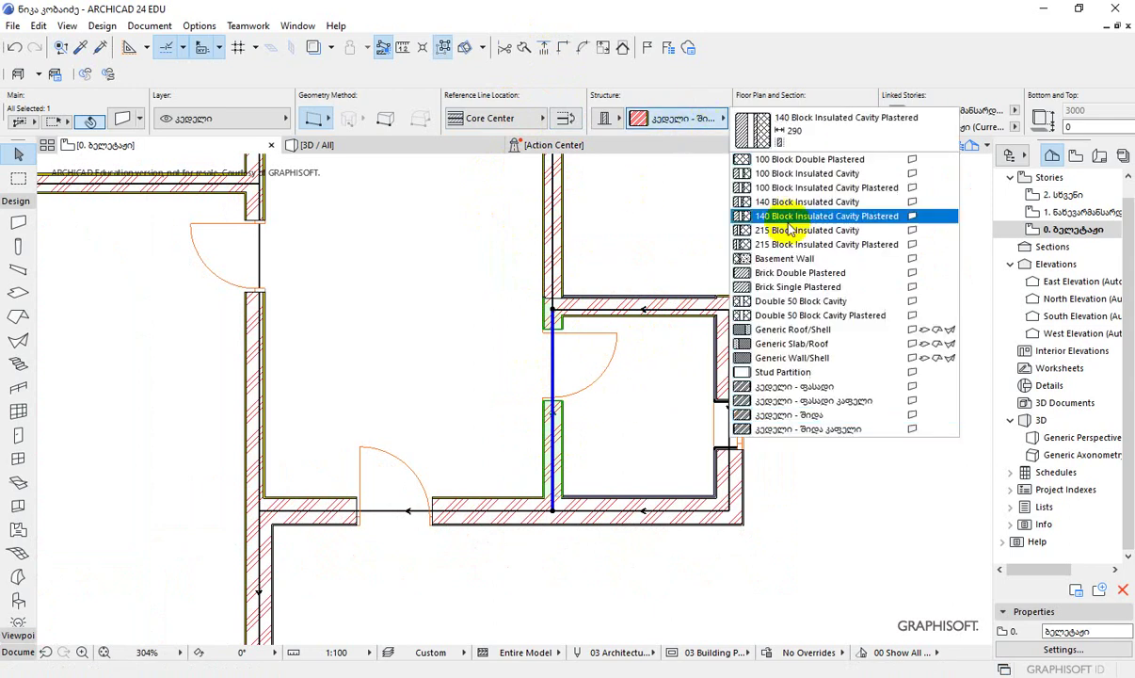
pyautogui.click(838, 431)
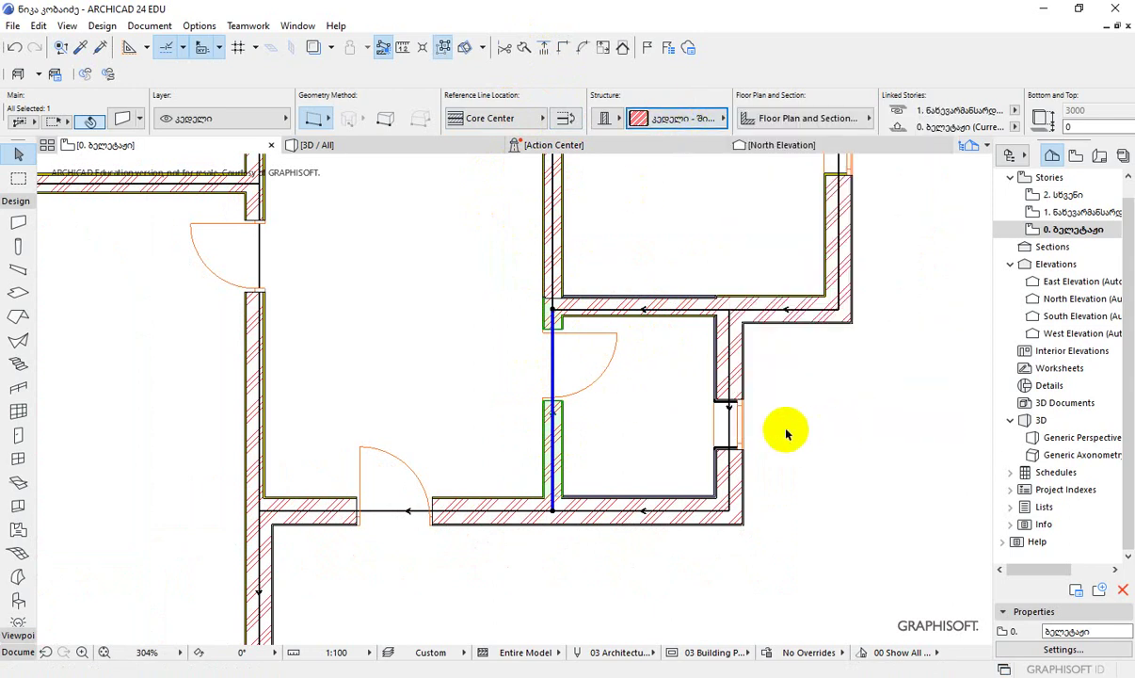
pyautogui.scroll(1, 593, 372)
pyautogui.scroll(4, 572, 362)
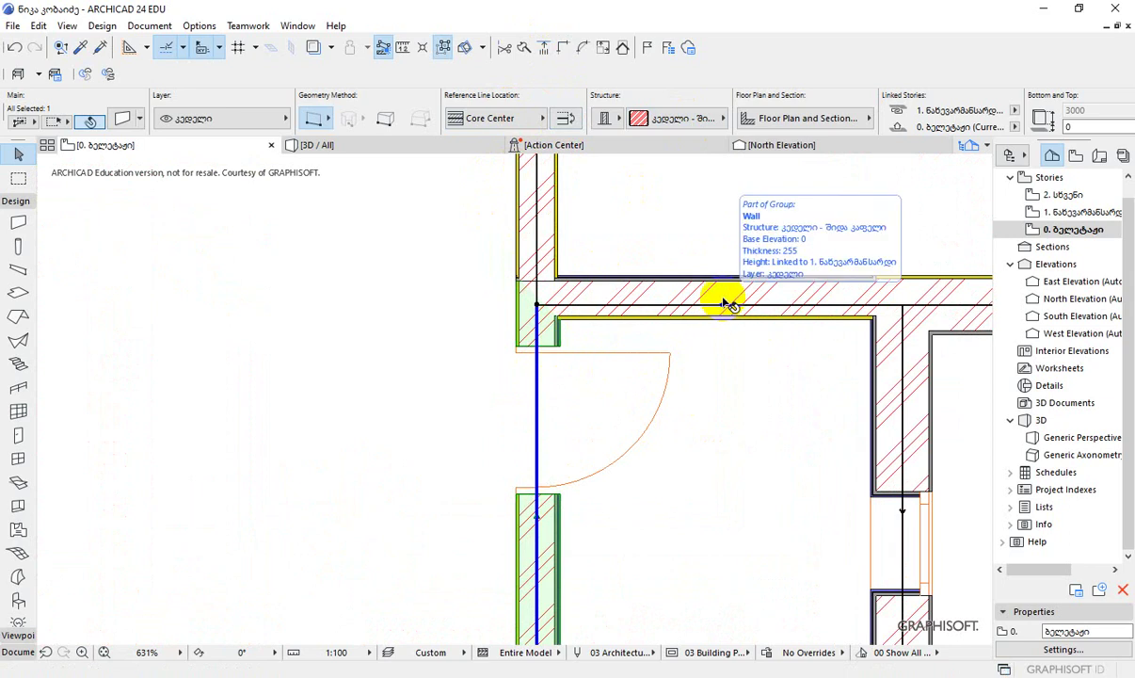
pyautogui.moveTo(753, 403); pyautogui.dragTo(593, 363, button='middle')
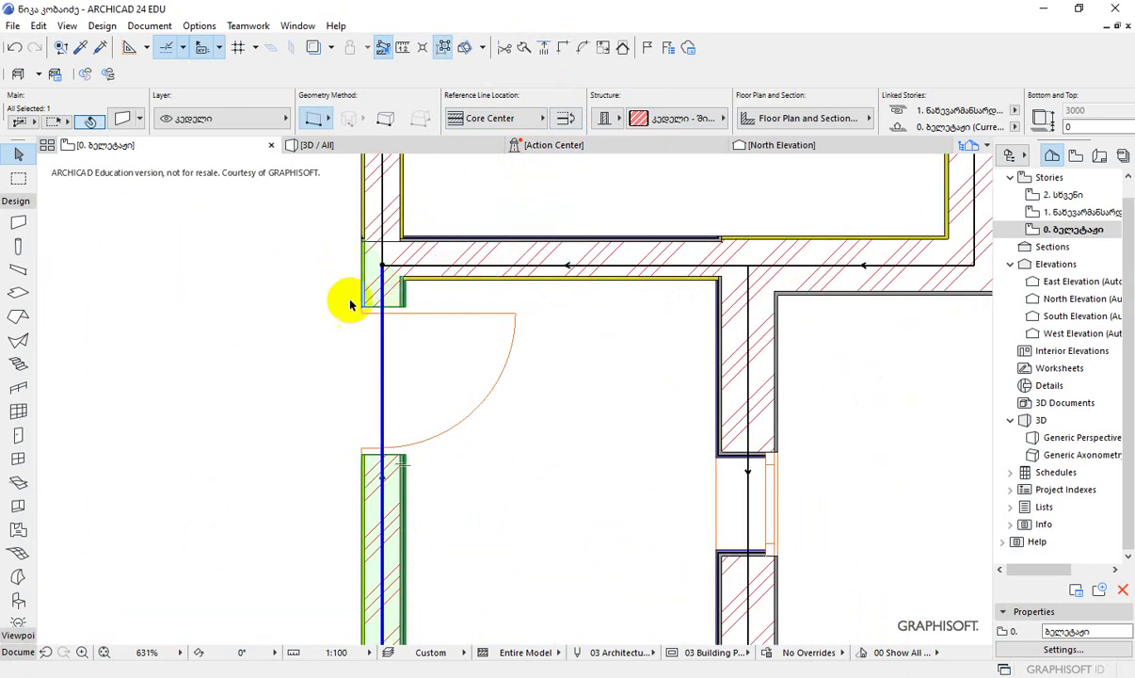
pyautogui.moveTo(584, 367); pyautogui.dragTo(600, 352, button='middle')
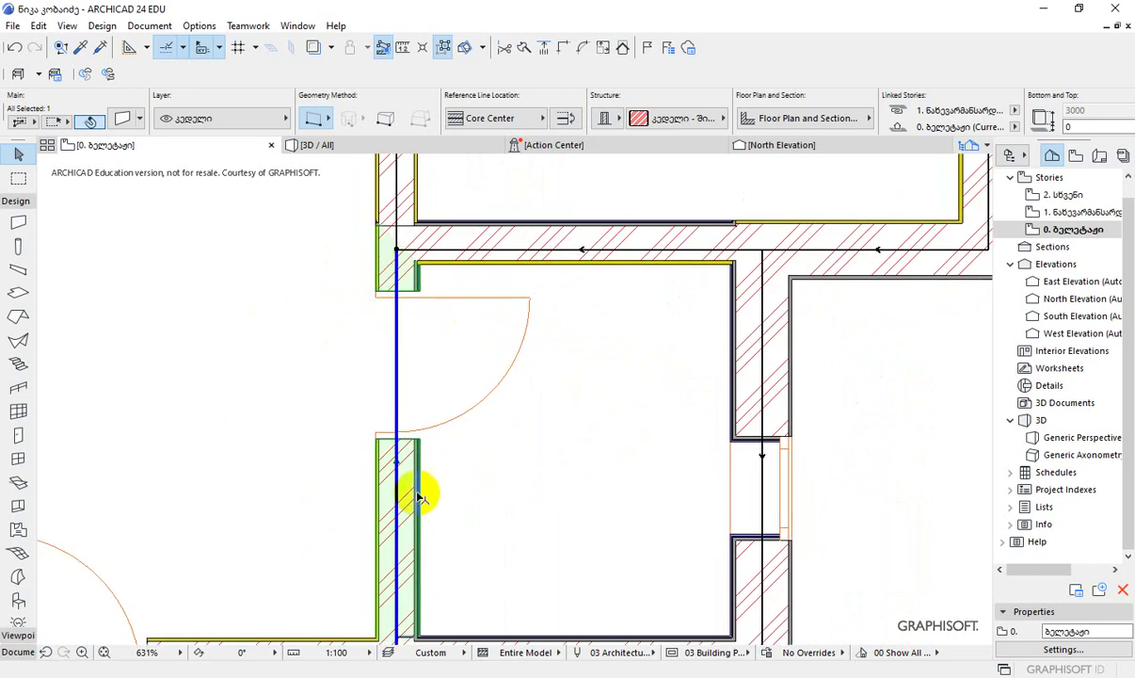
pyautogui.moveTo(520, 436); pyautogui.dragTo(595, 454, button='middle')
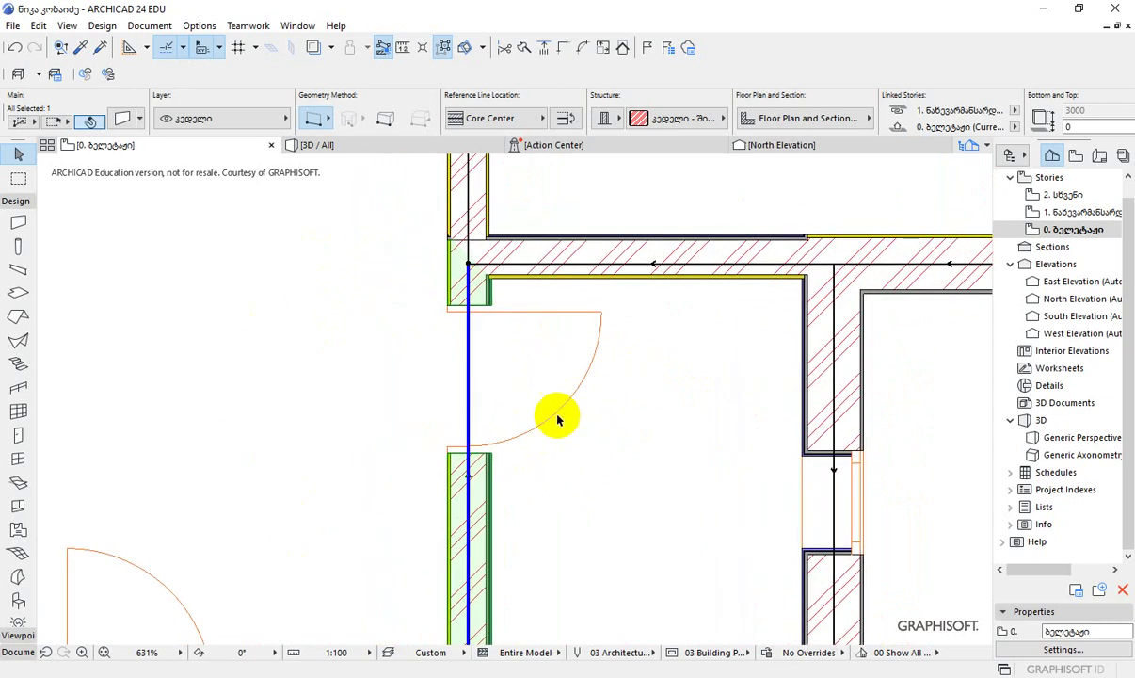
# Open the upper wall's composite for editing and move the წებო-ცემენტი and კაფელი skins to the inside end, with კაფელი last.
pyautogui.click(664, 264)
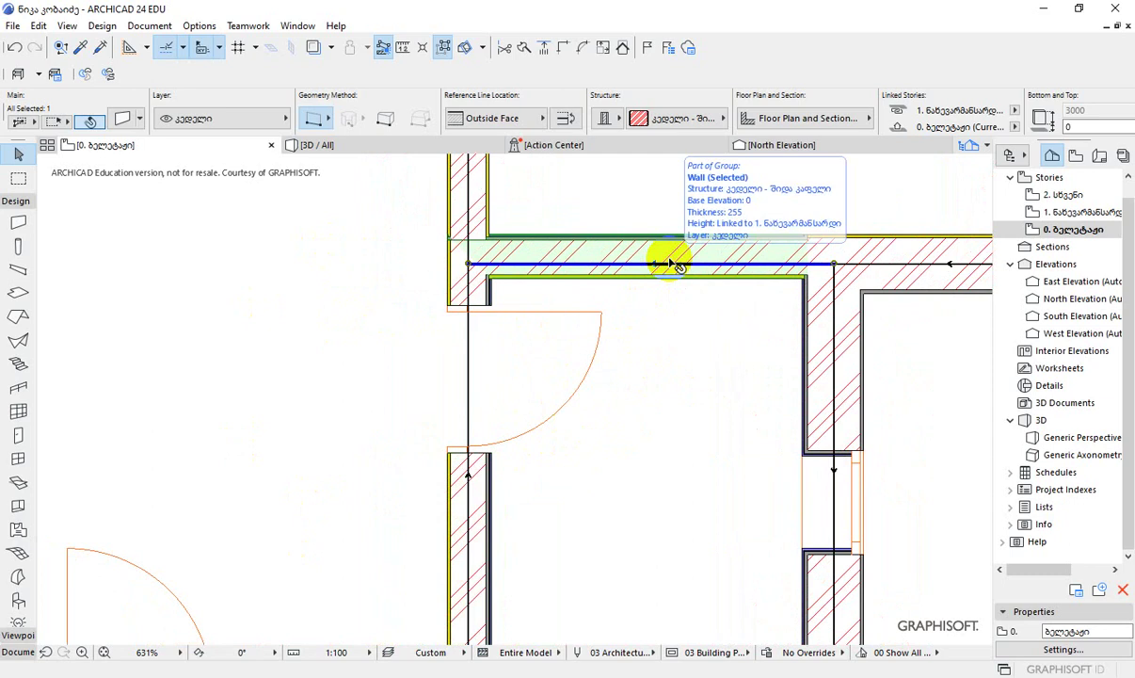
pyautogui.rightClick(668, 264)
pyautogui.click(798, 491)
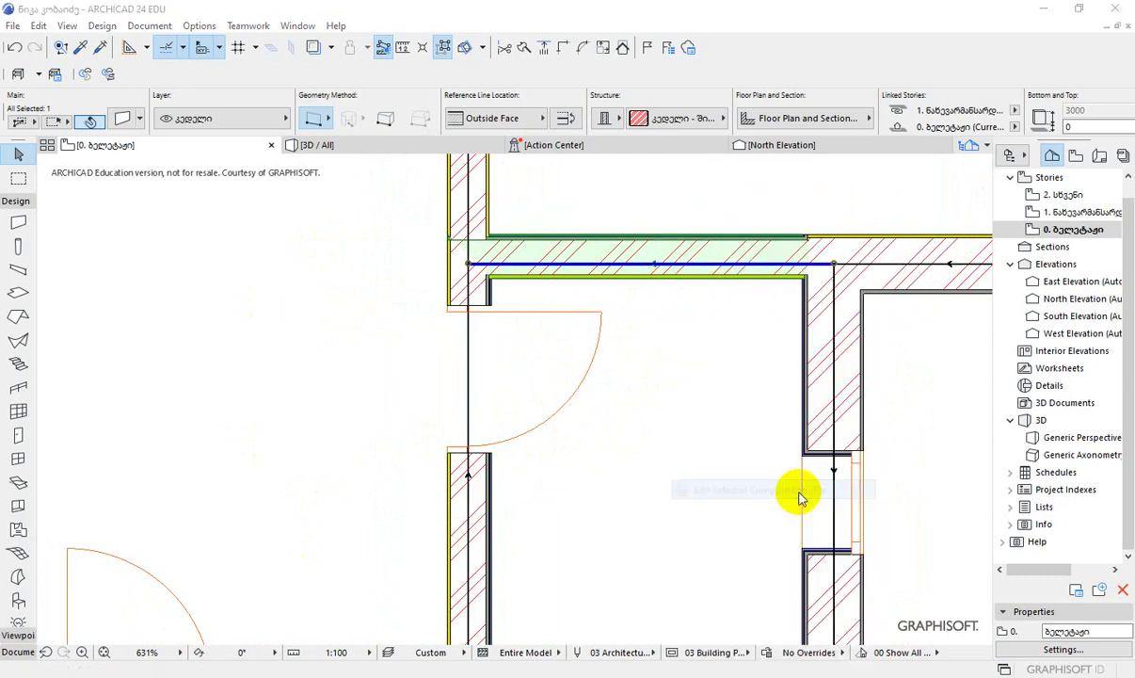
pyautogui.moveTo(403, 75); pyautogui.dragTo(800, 88)
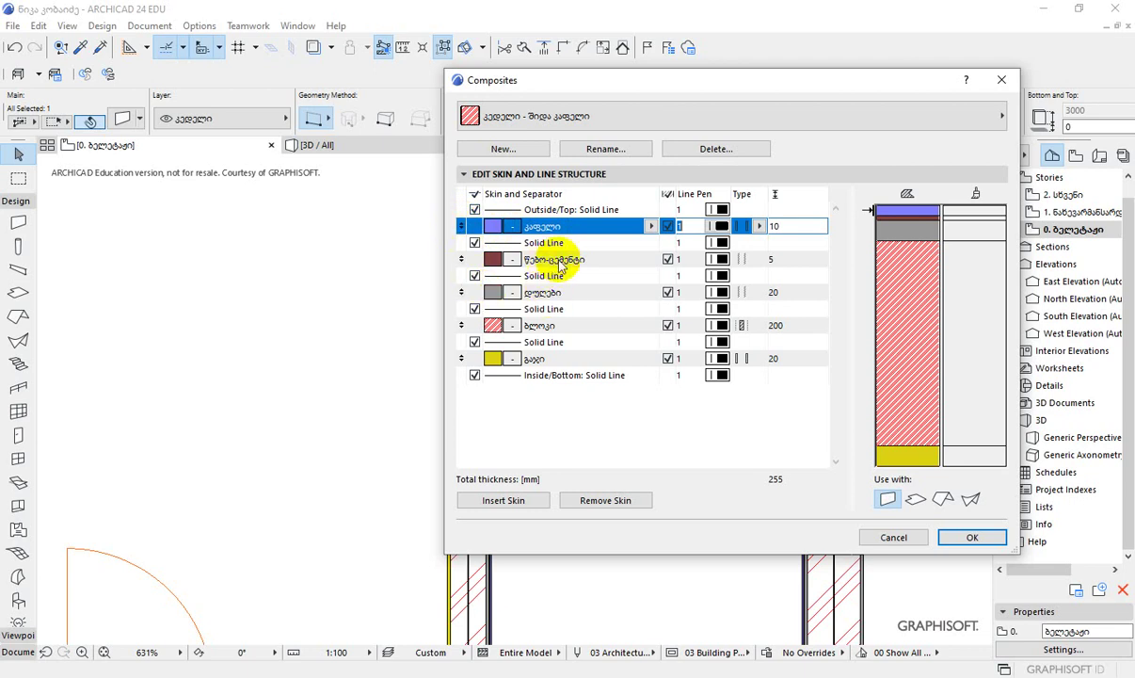
pyautogui.moveTo(473, 270); pyautogui.dragTo(473, 468)
pyautogui.moveTo(461, 223); pyautogui.dragTo(473, 476)
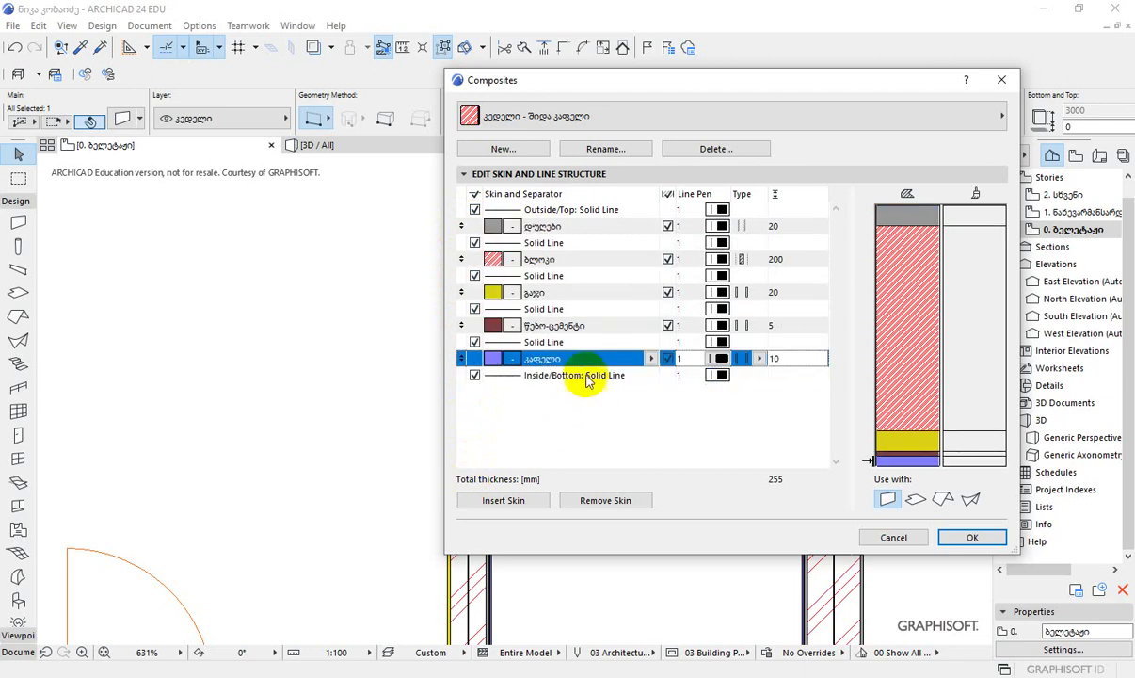
# Move the გაჯი skin to the outside end of the კედელი - შიდა კაფელი composite and save it.
pyautogui.moveTo(462, 290); pyautogui.dragTo(465, 174)
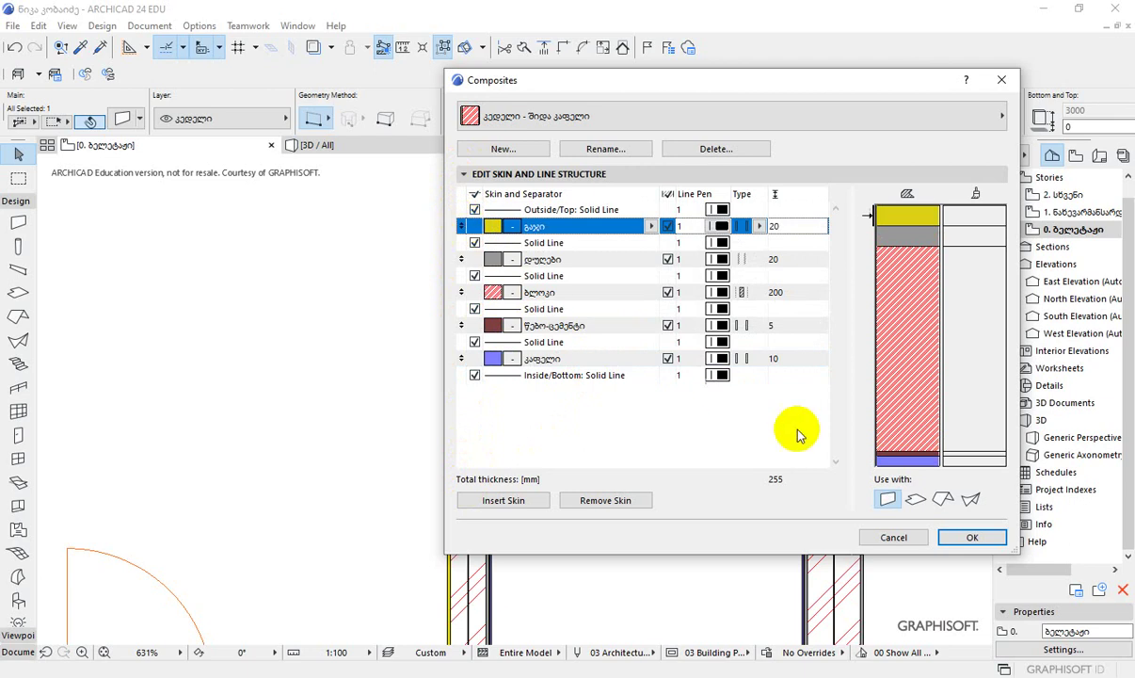
pyautogui.moveTo(904, 85); pyautogui.dragTo(271, 48)
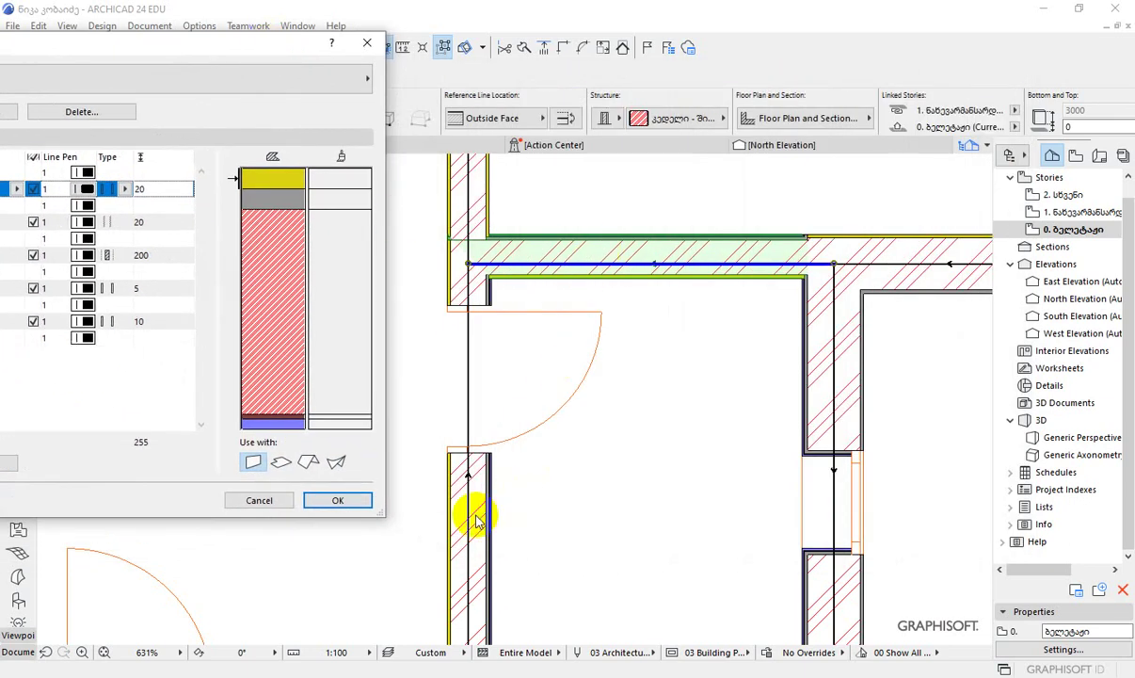
pyautogui.click(337, 503)
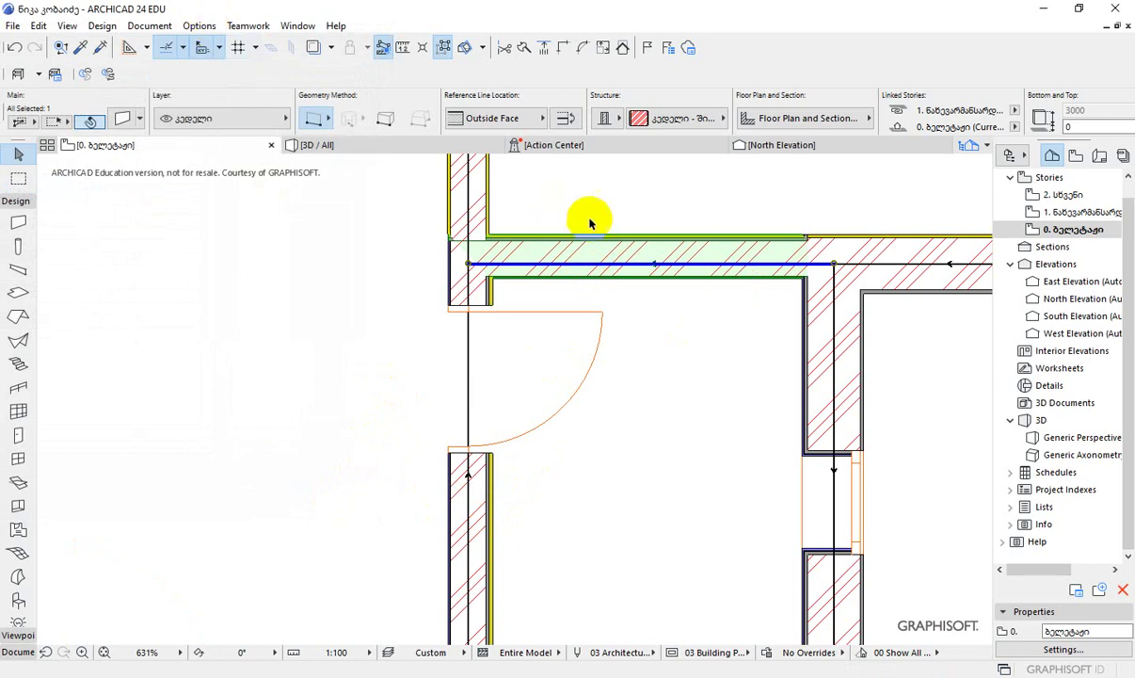
# Reopen the upper wall's composite and move the დუღები skin between the ბლოკი and წებო-ცემენტი skins.
pyautogui.rightClick(636, 261)
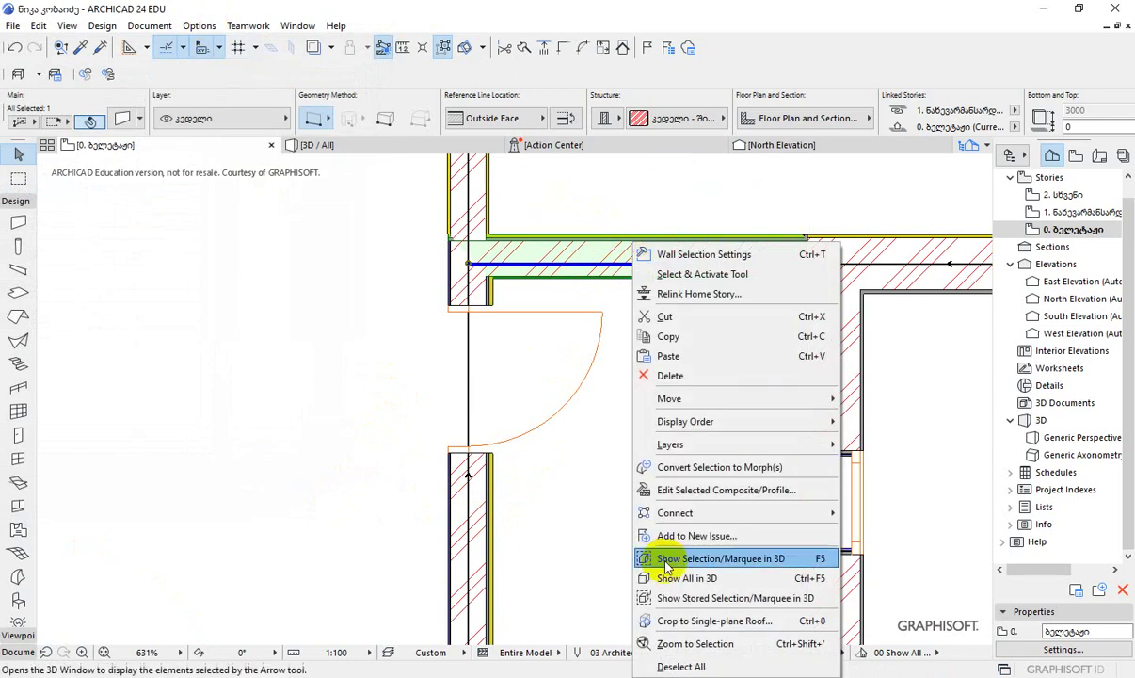
pyautogui.click(744, 490)
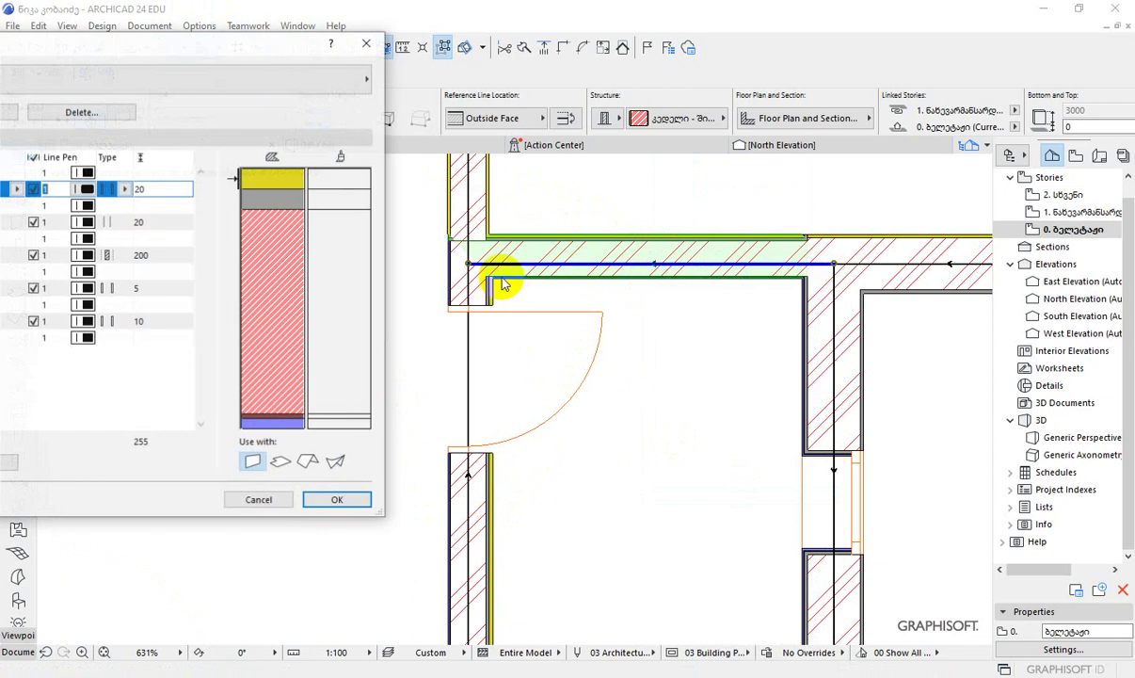
pyautogui.moveTo(247, 52); pyautogui.dragTo(676, 162)
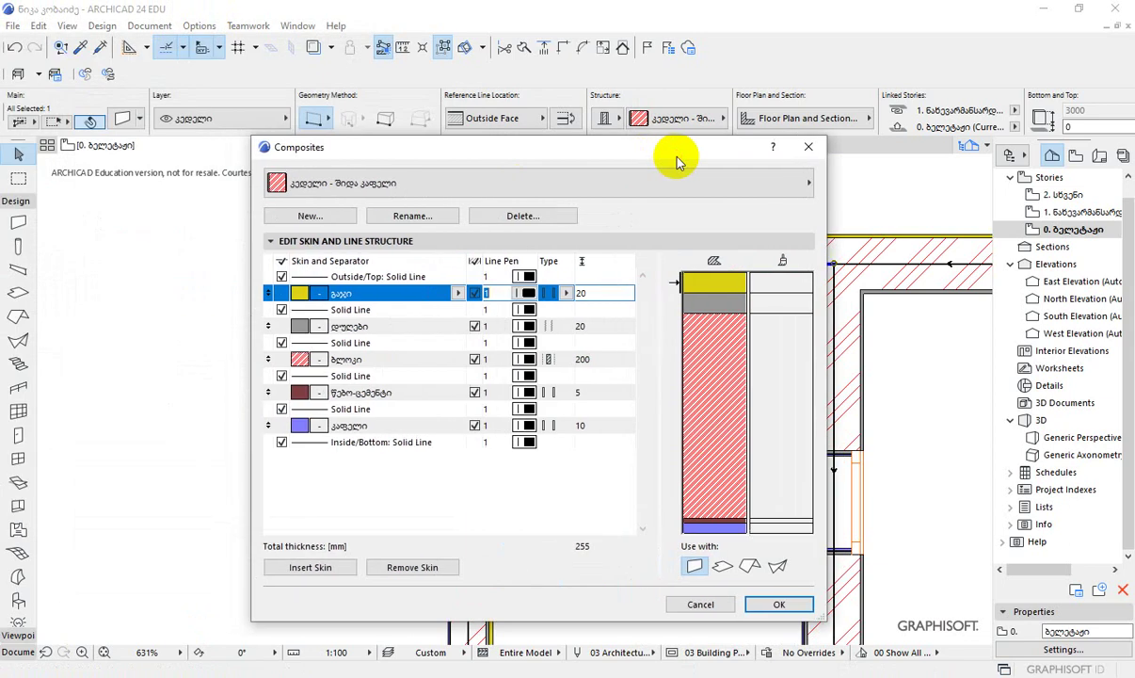
pyautogui.click(350, 326)
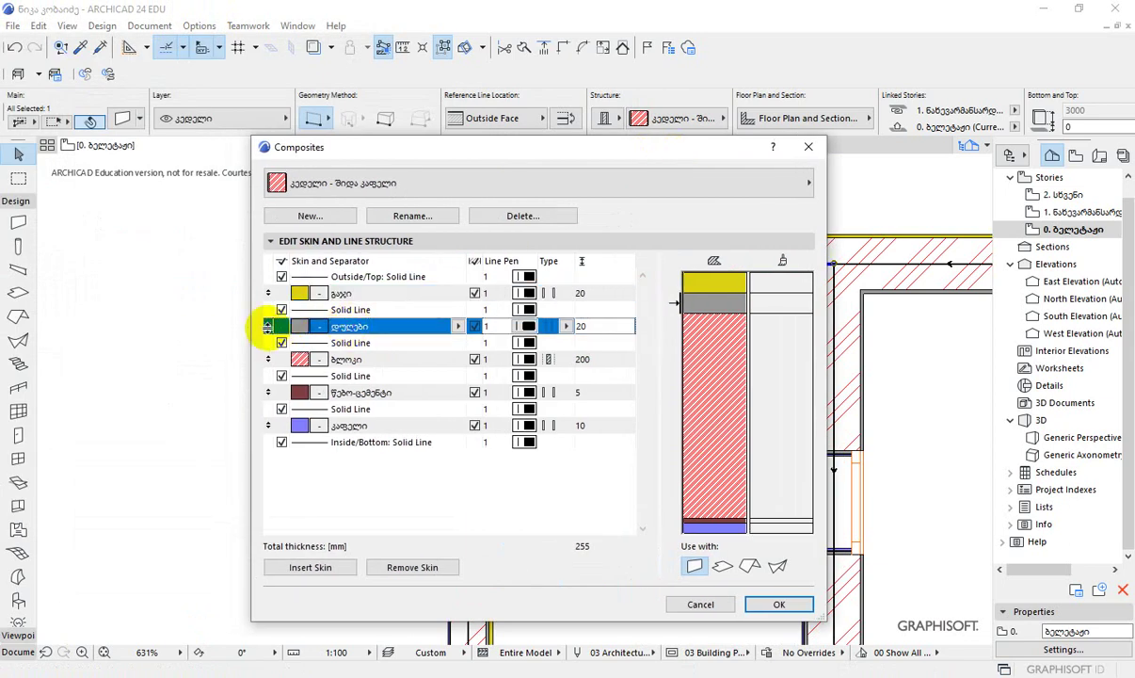
pyautogui.moveTo(268, 326); pyautogui.dragTo(268, 379)
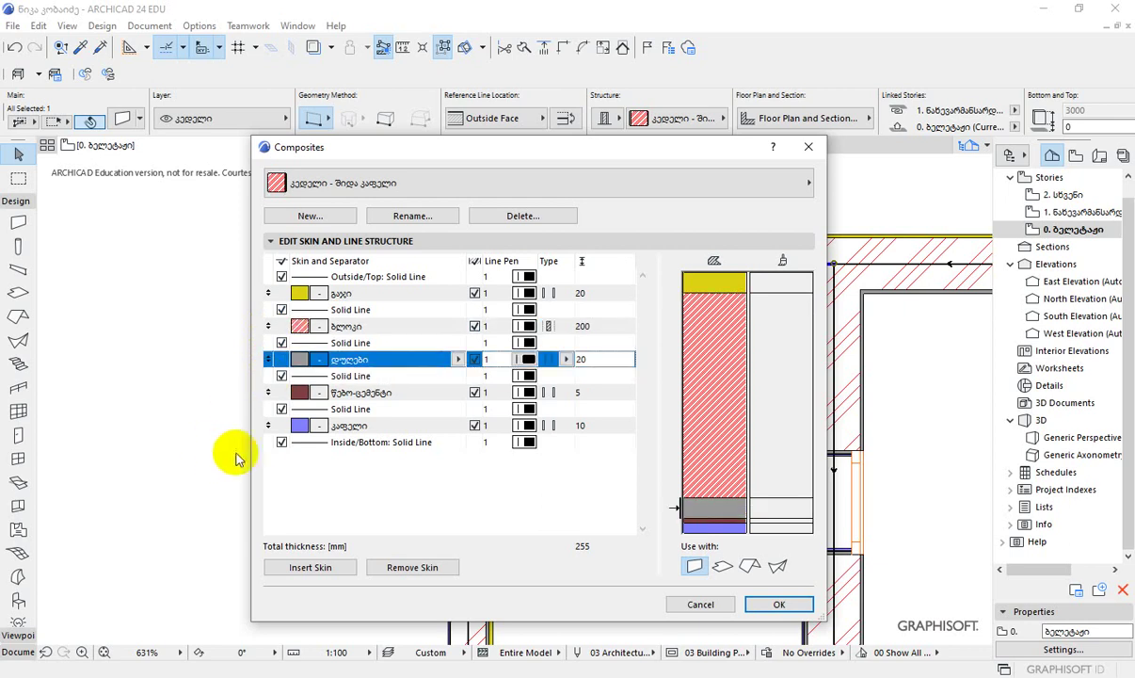
# Check the skin order from გაჯი to კაფელი against the wall in the plan and save the composite.
pyautogui.click(389, 325)
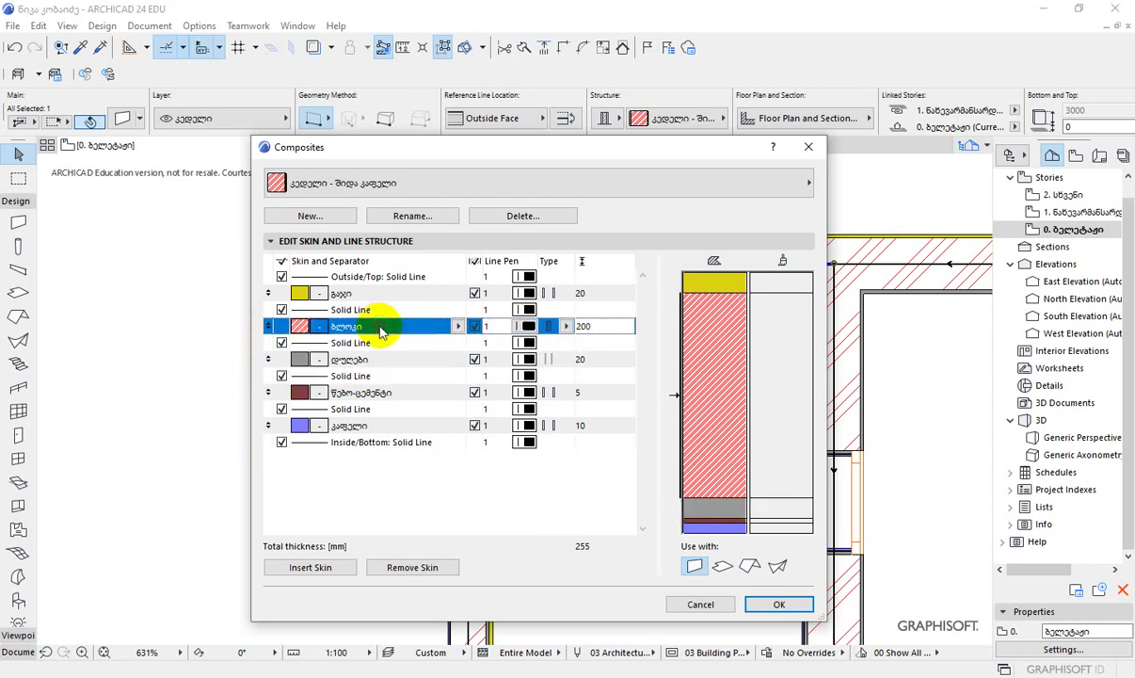
pyautogui.click(362, 294)
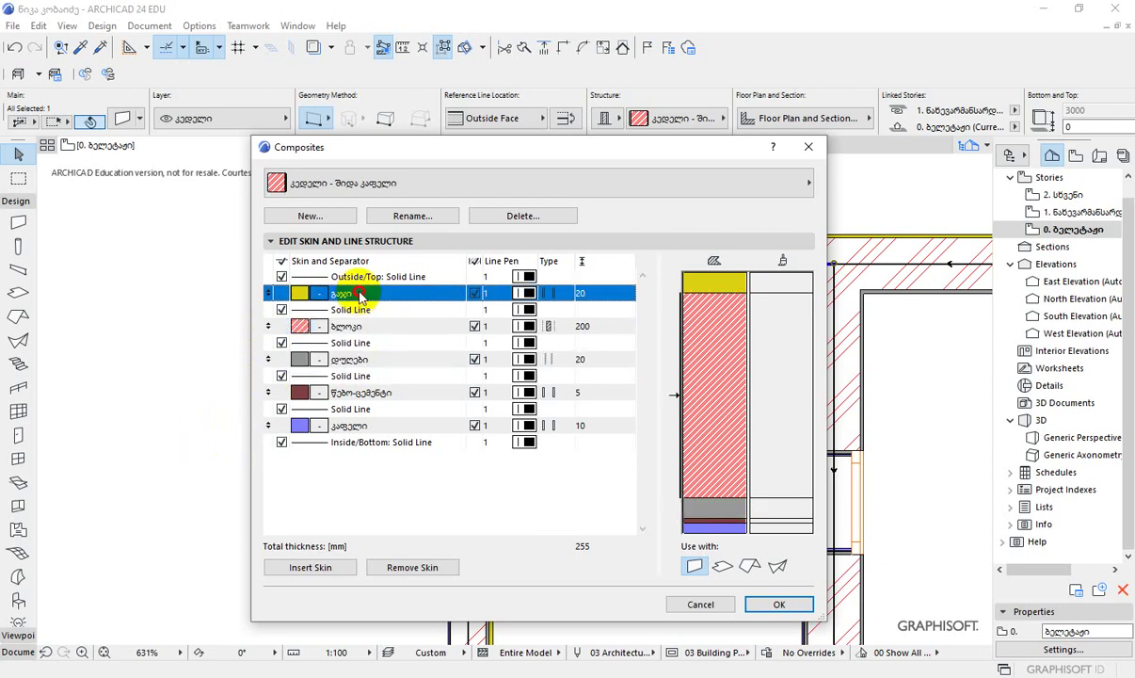
pyautogui.click(369, 326)
pyautogui.click(361, 362)
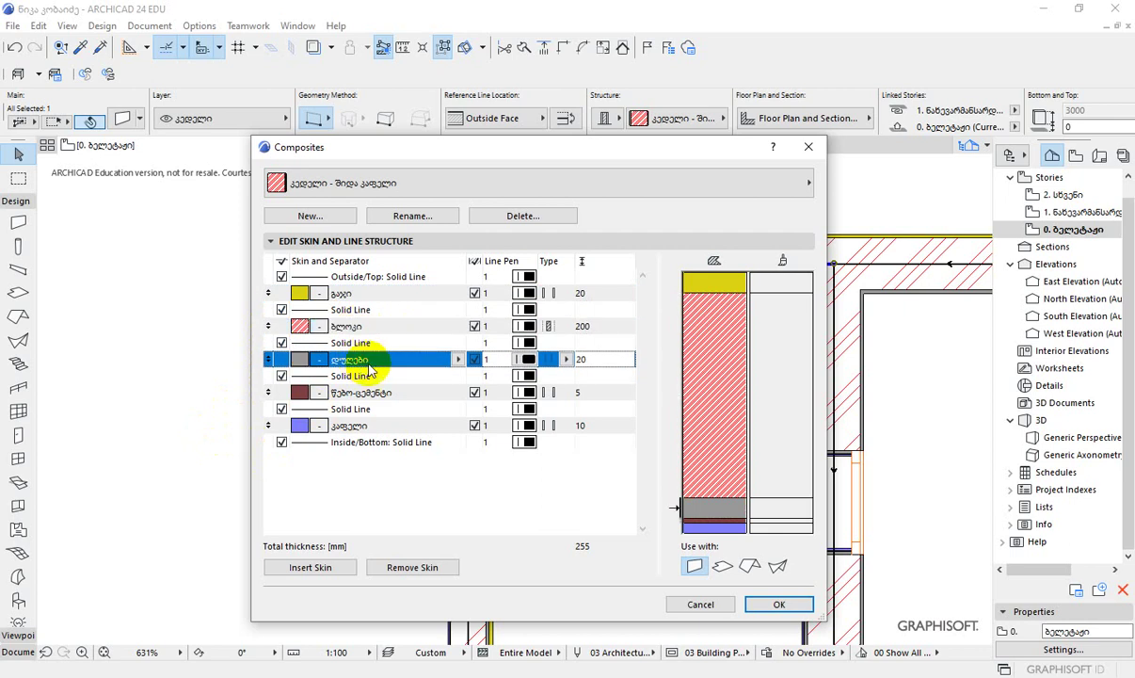
pyautogui.click(376, 393)
pyautogui.click(386, 426)
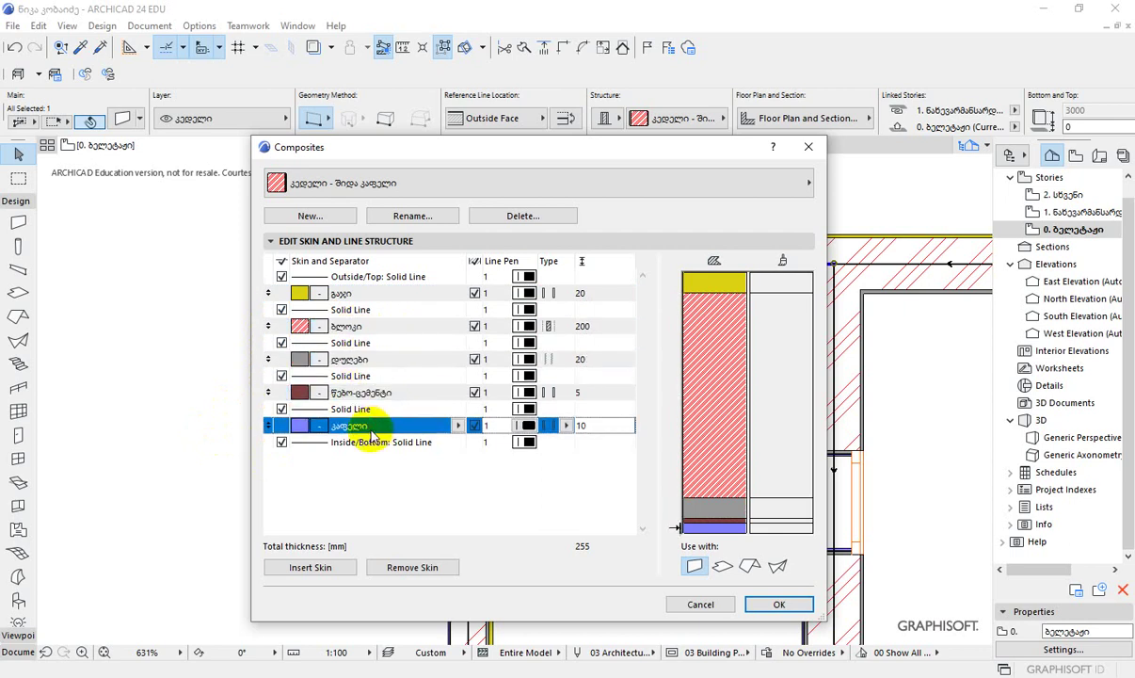
pyautogui.moveTo(735, 145); pyautogui.dragTo(376, 146)
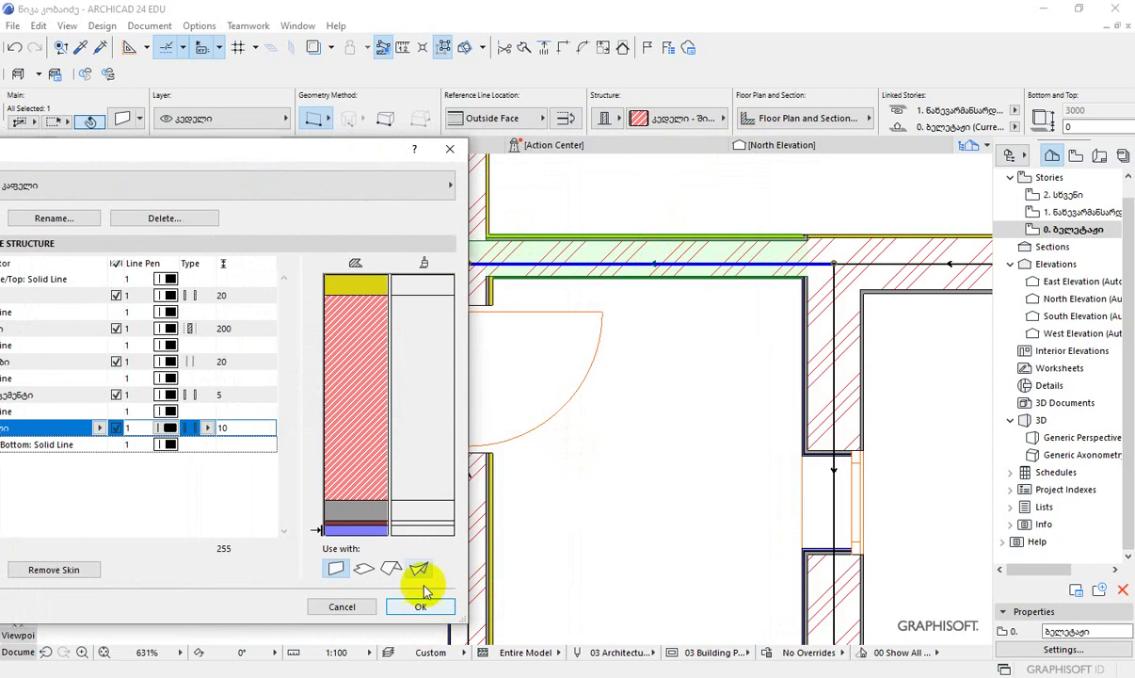
pyautogui.moveTo(321, 156); pyautogui.dragTo(393, 123)
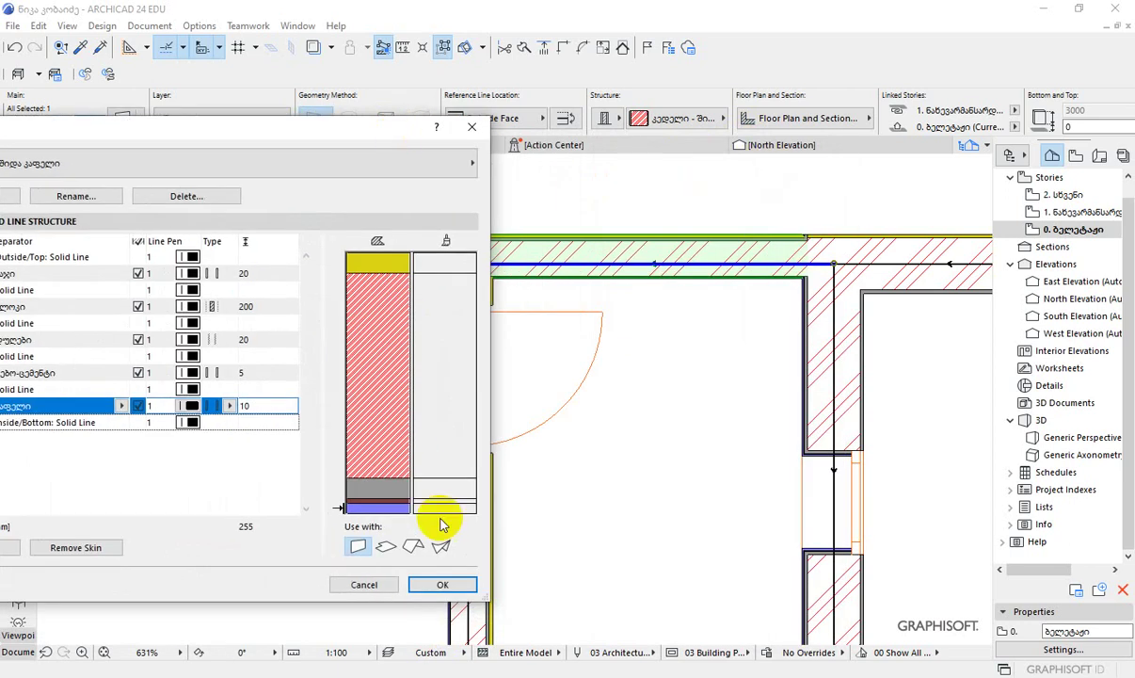
pyautogui.click(448, 655)
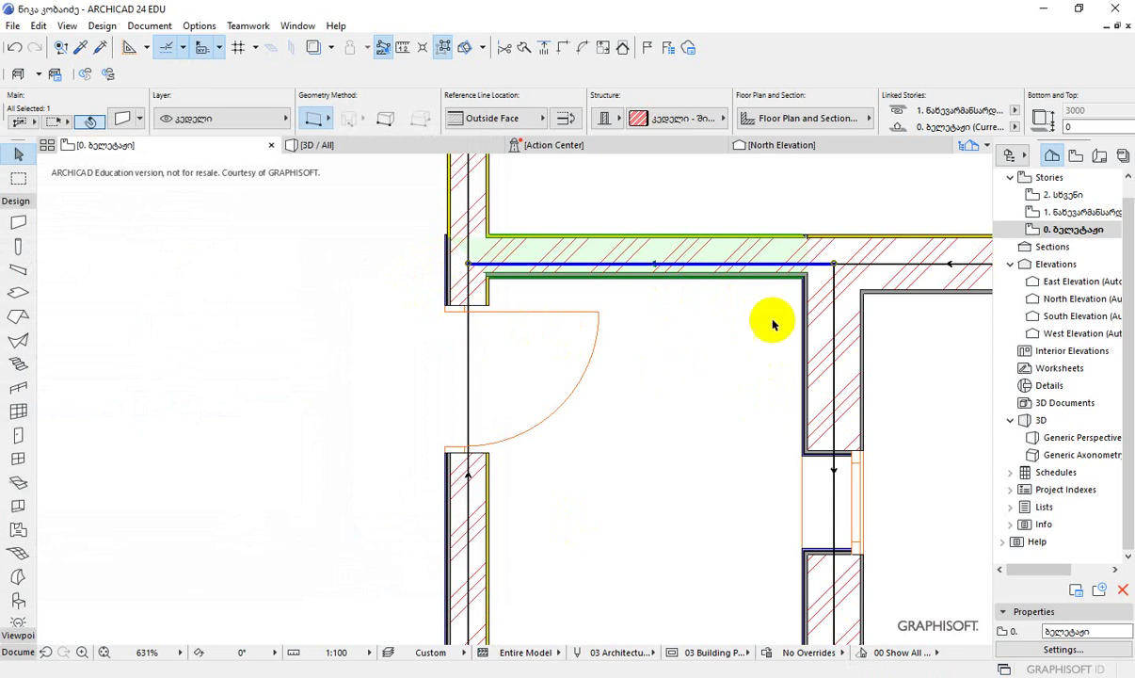
# Flip the small room's door wall about its reference line so the tiles face the room.
pyautogui.click(626, 397)
pyautogui.click(470, 300)
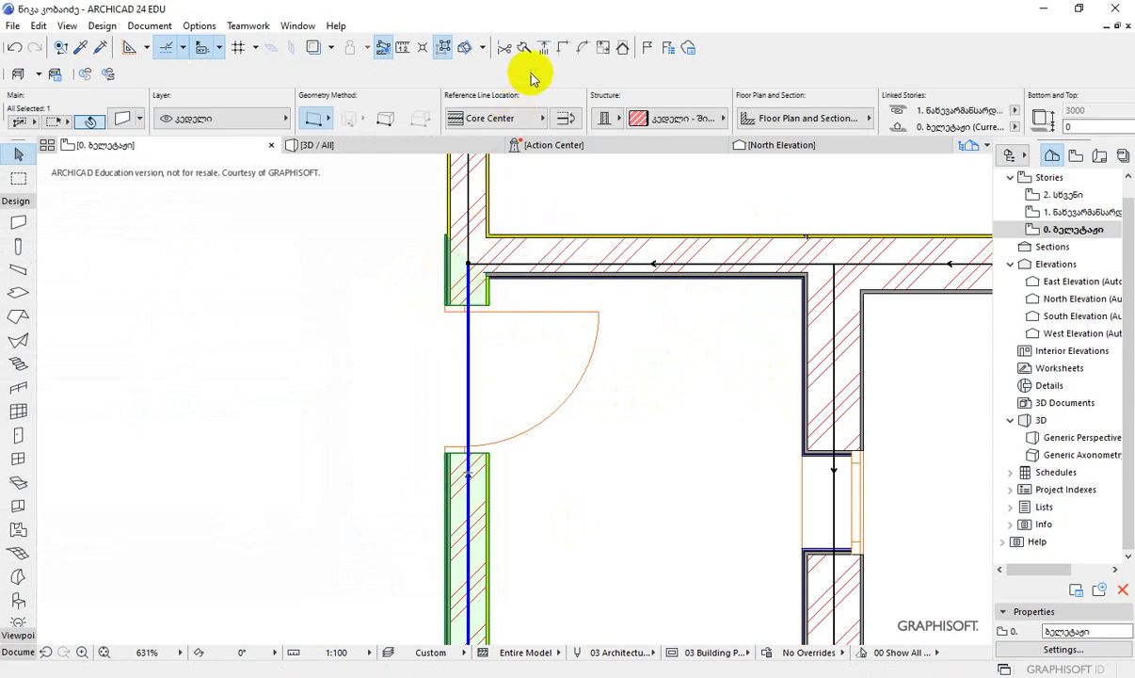
pyautogui.click(567, 120)
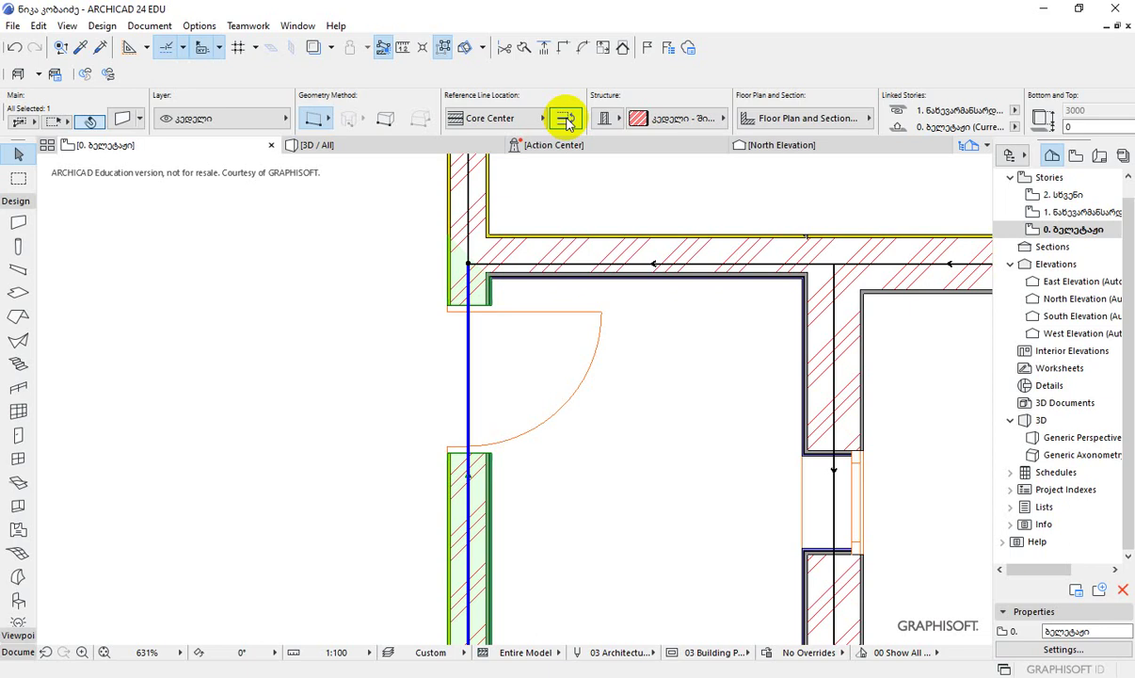
# Open the door wall's კედელი - შიდა კაფელი composite for editing.
pyautogui.rightClick(468, 282)
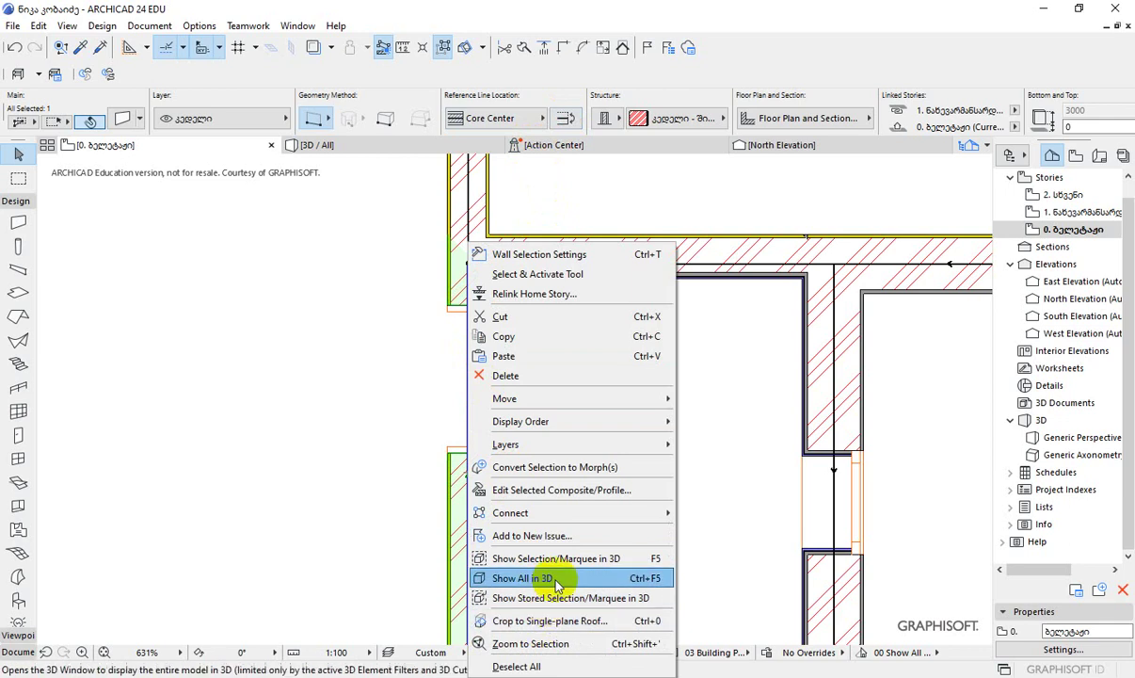
pyautogui.click(568, 497)
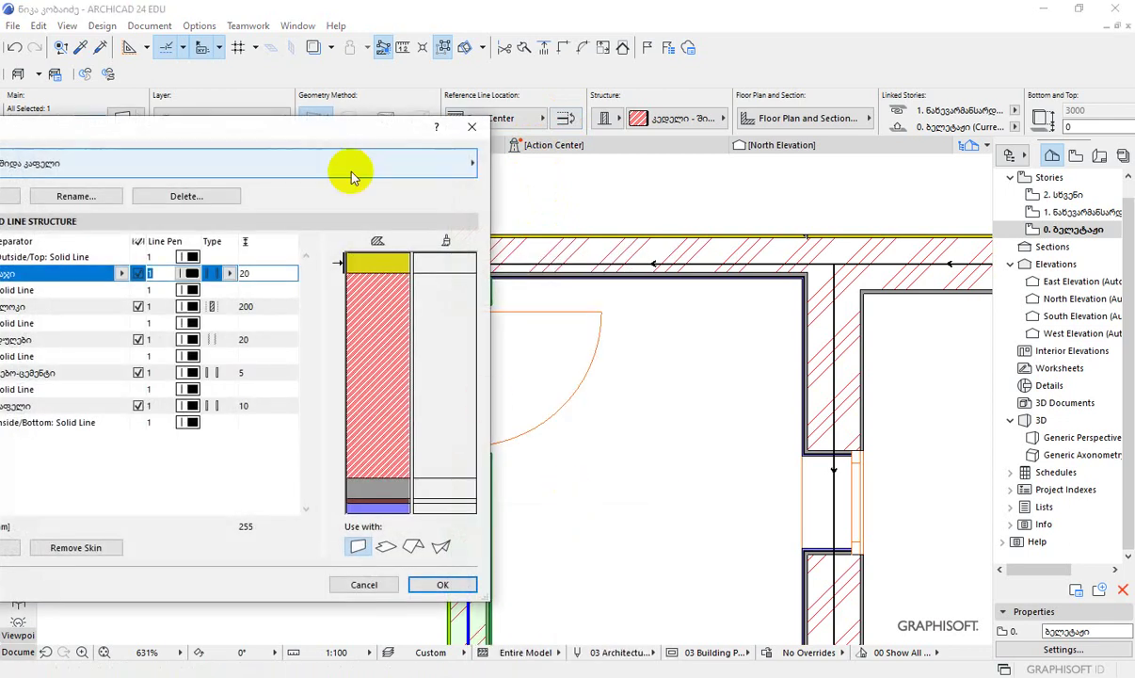